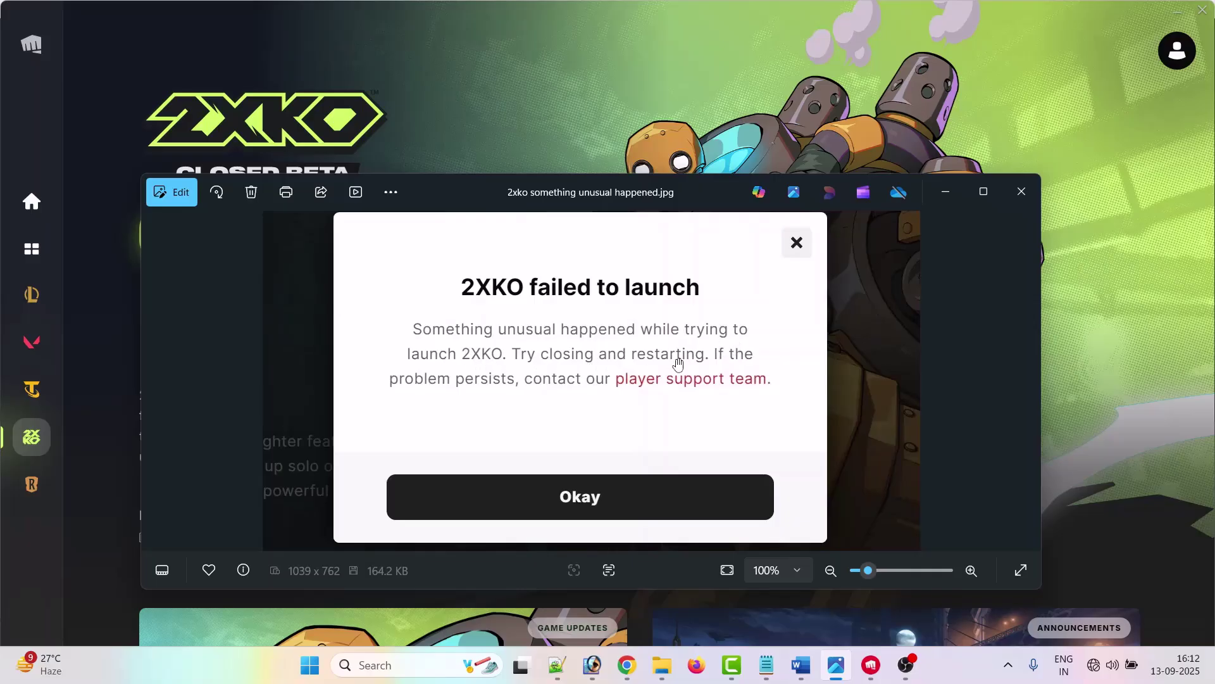
# Step: Advance Photos to the next error screenshot, showing code RGIOP-99019
pyautogui.press('Right')
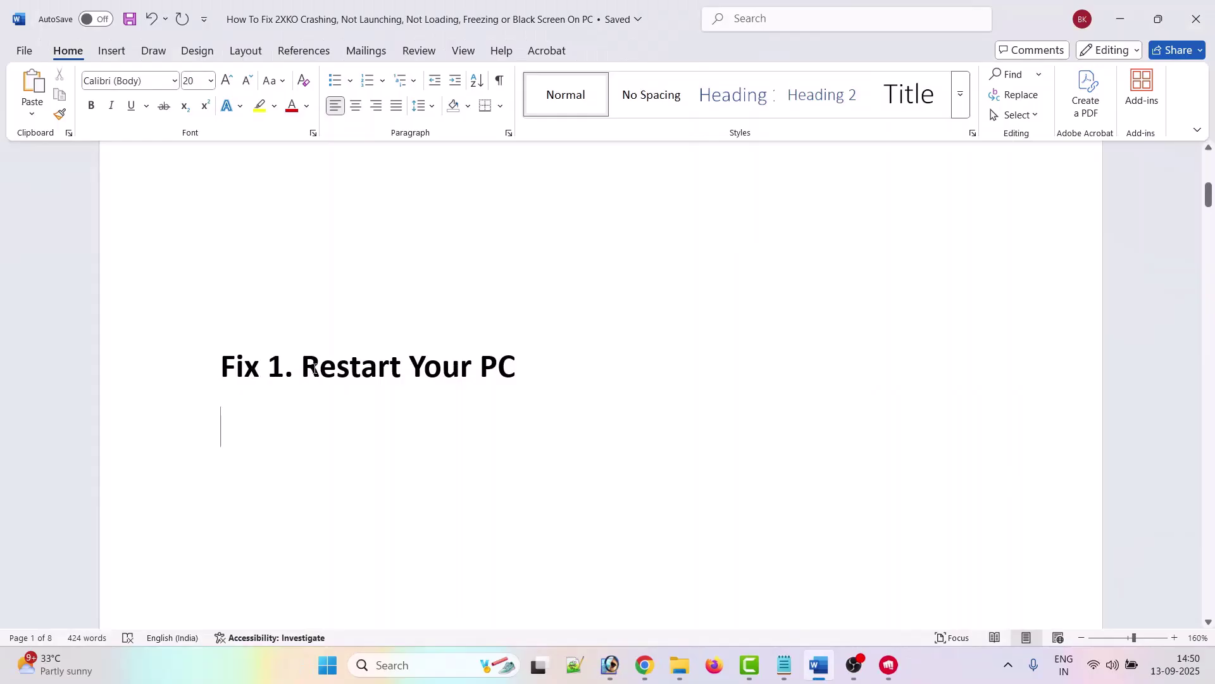
pyautogui.click(328, 664)
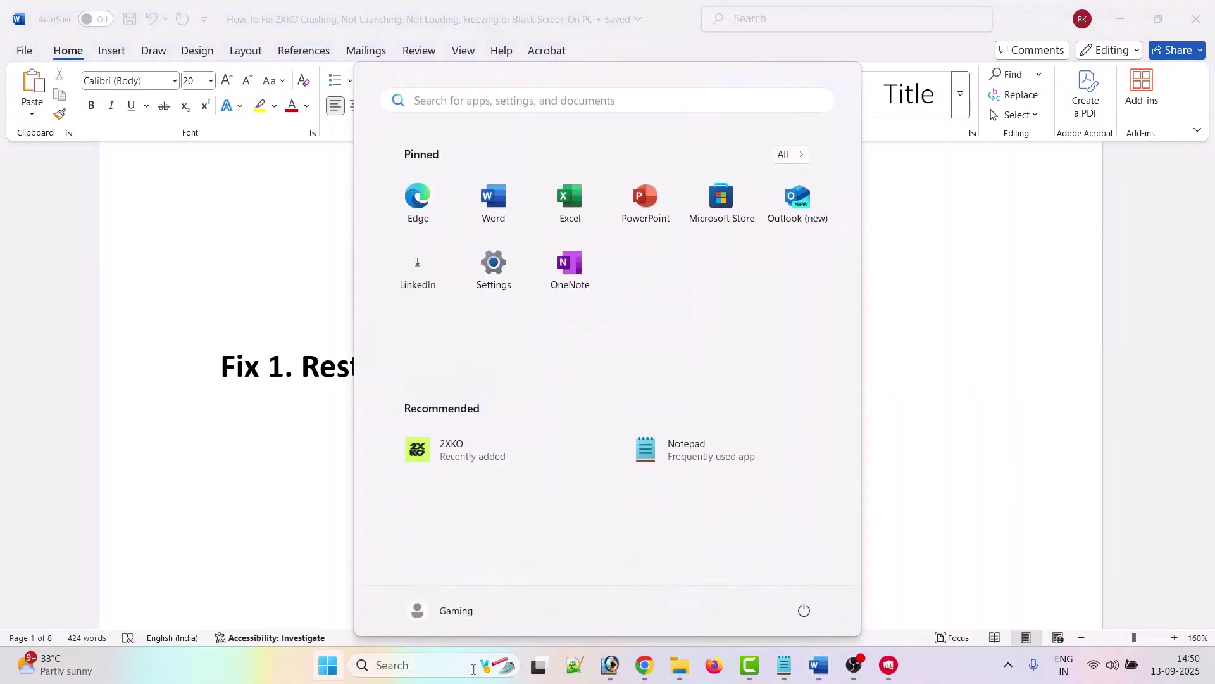
pyautogui.click(805, 611)
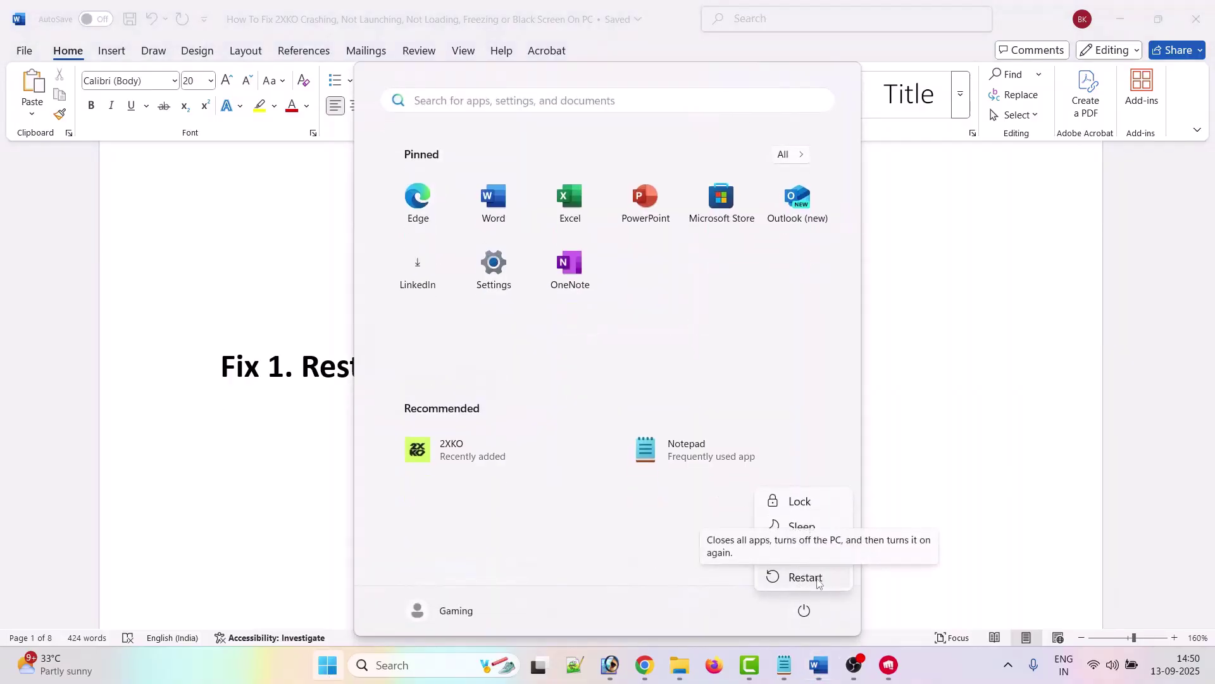
pyautogui.click(966, 494)
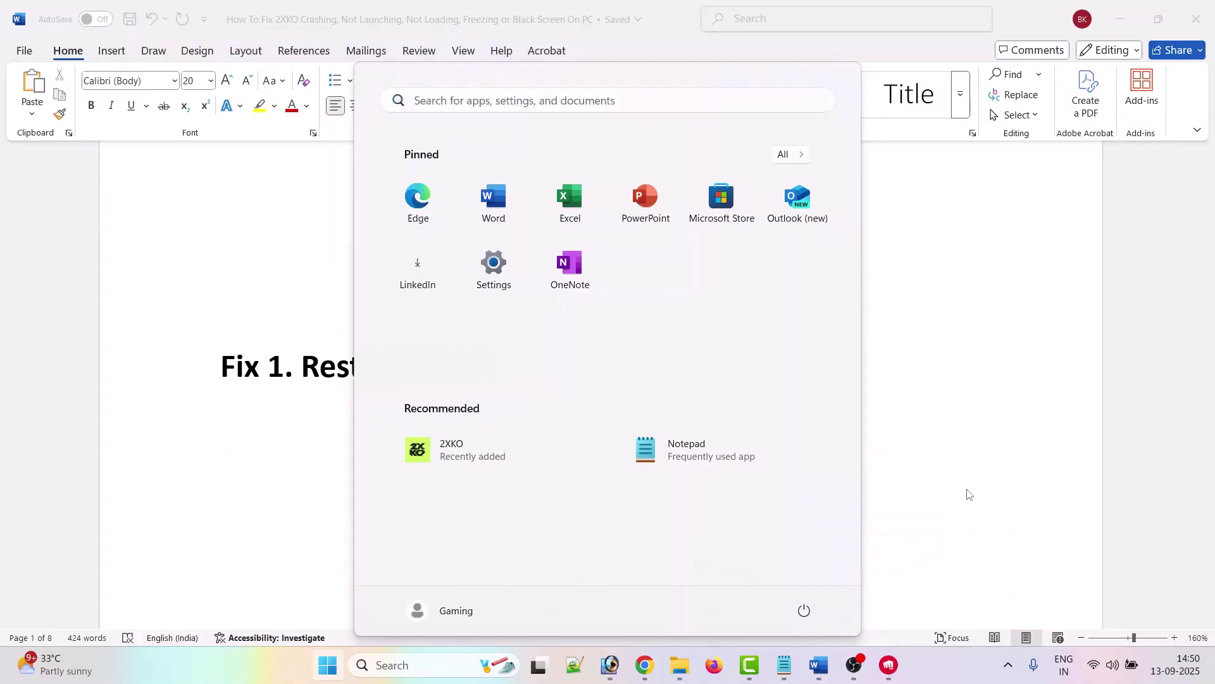
pyautogui.click(971, 418)
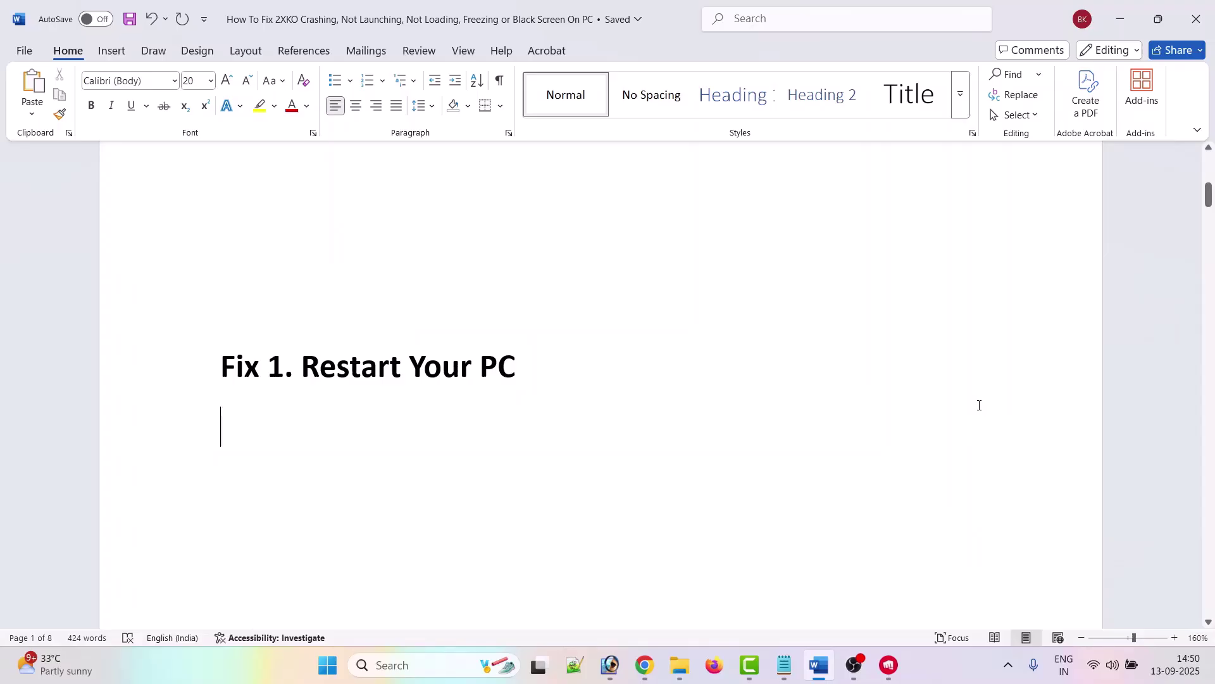
# Step: Scroll the Word guide to the Fix 2 offline-mode tip, then switch to the 2XKO Live folder
pyautogui.scroll(-3, 950, 400)
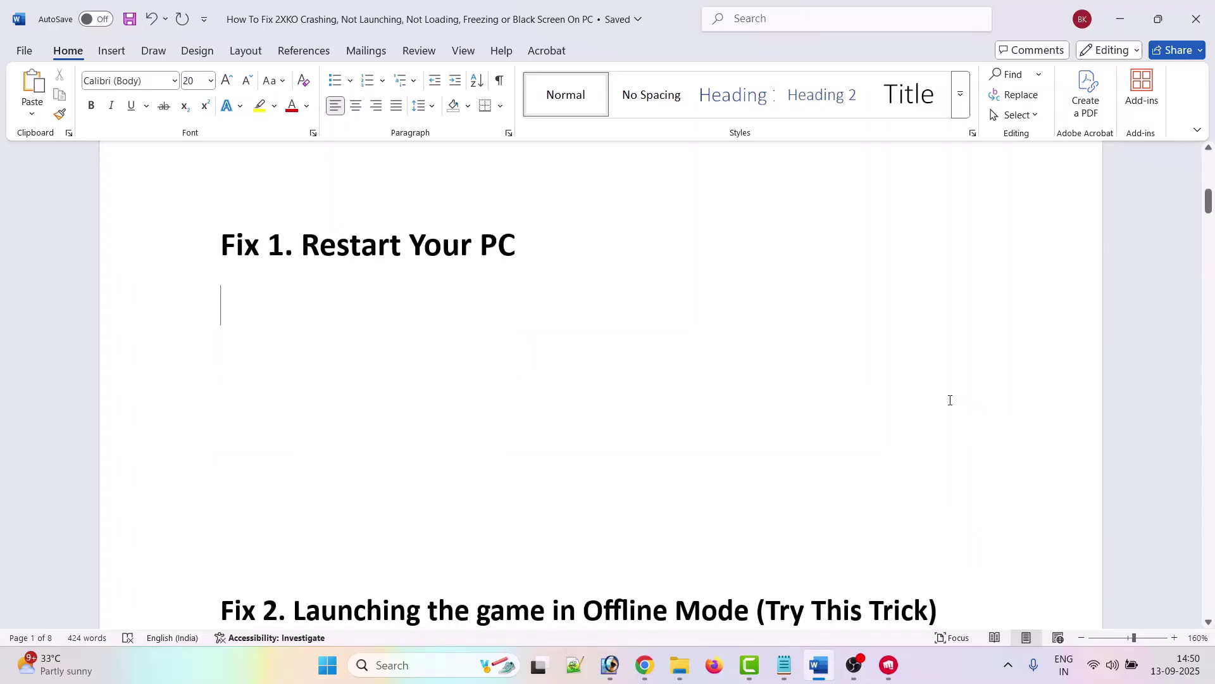
pyautogui.scroll(-5, 950, 400)
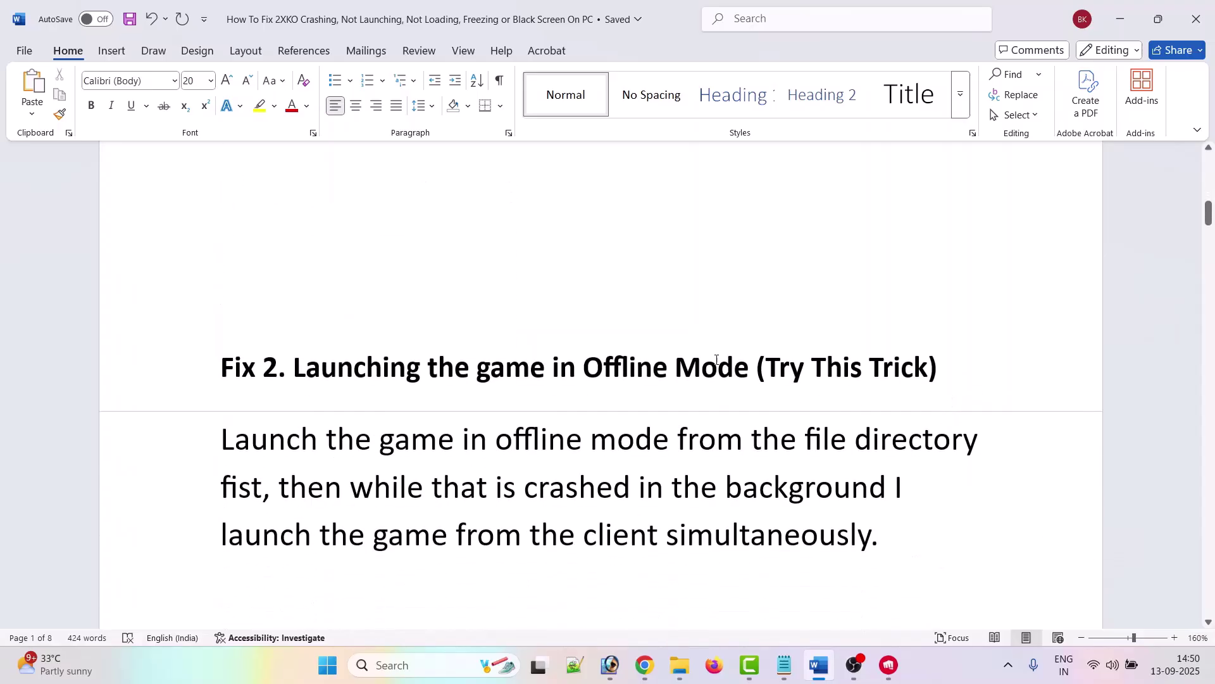
pyautogui.scroll(-1, 728, 367)
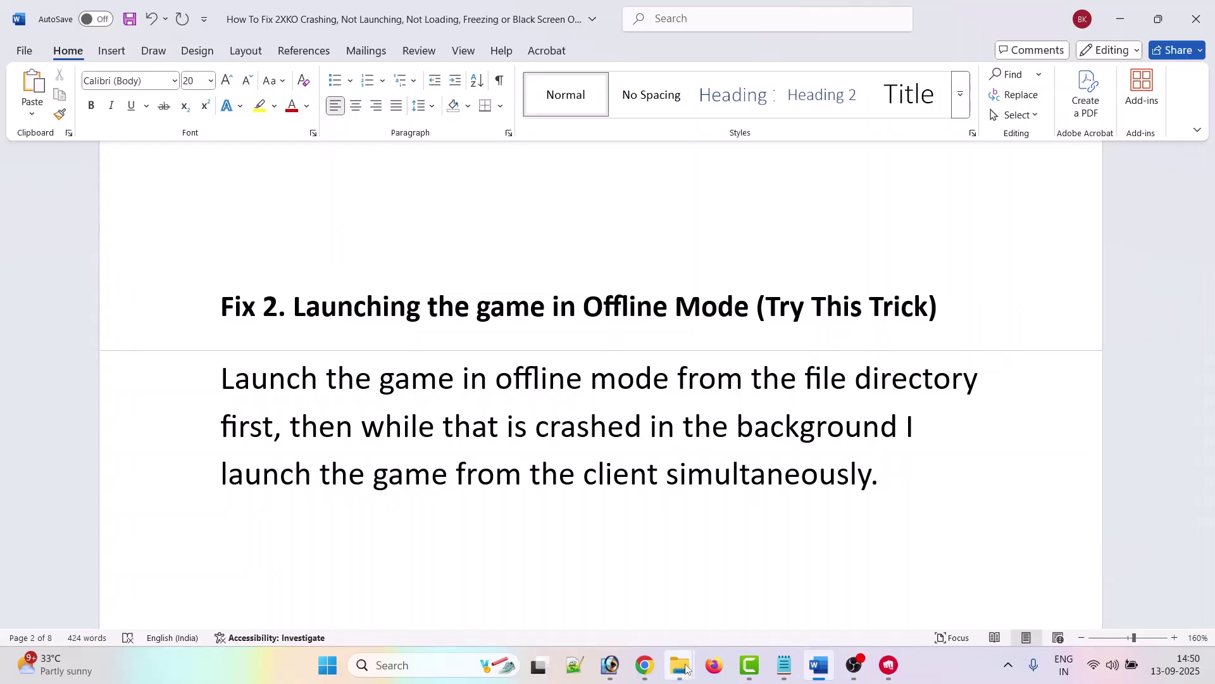
pyautogui.hotkey('alt', 'Tab')
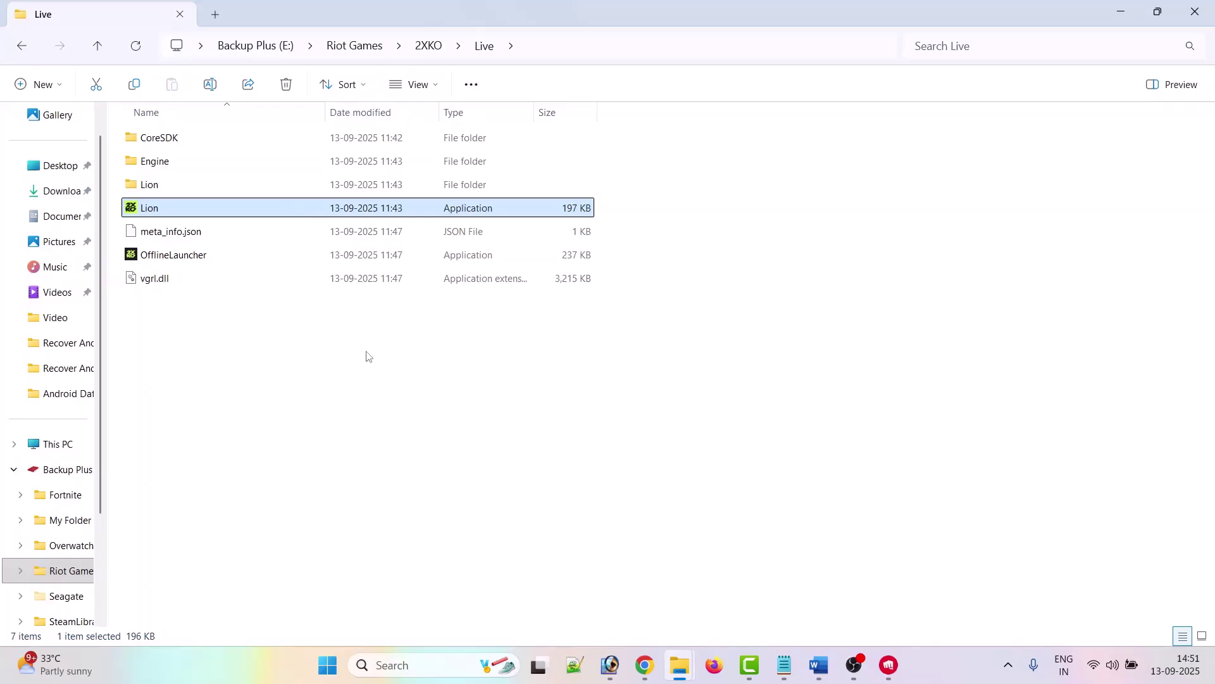
# Step: Run OfflineLauncher from the 2XKO Live folder
pyautogui.click(296, 364)
pyautogui.click(176, 257)
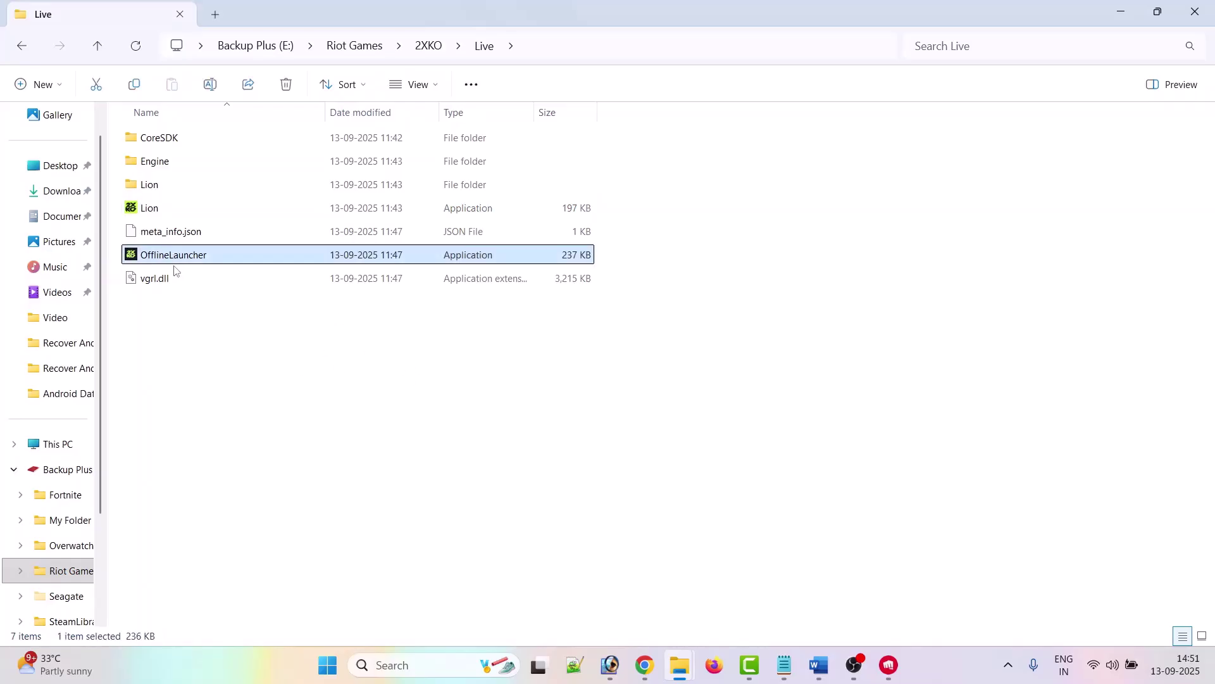
pyautogui.doubleClick(214, 259)
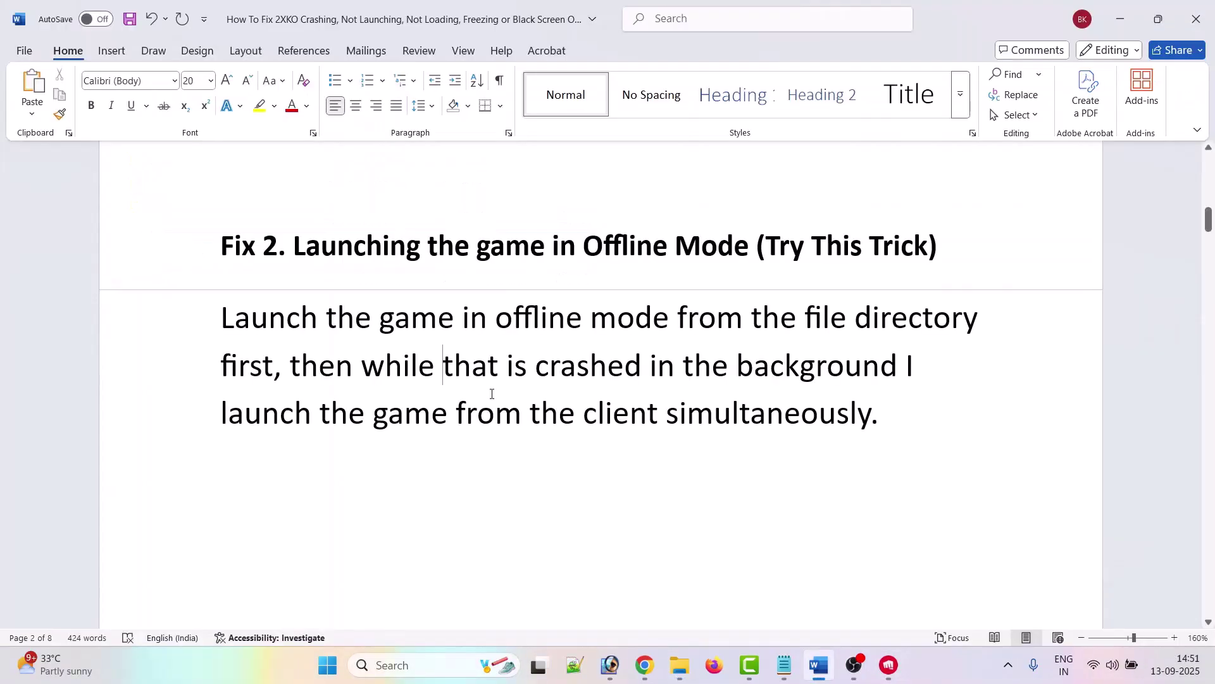
# Step: Scroll the guide to Fix 3, then open the Services tool by searching 'services'
pyautogui.scroll(-5, 492, 395)
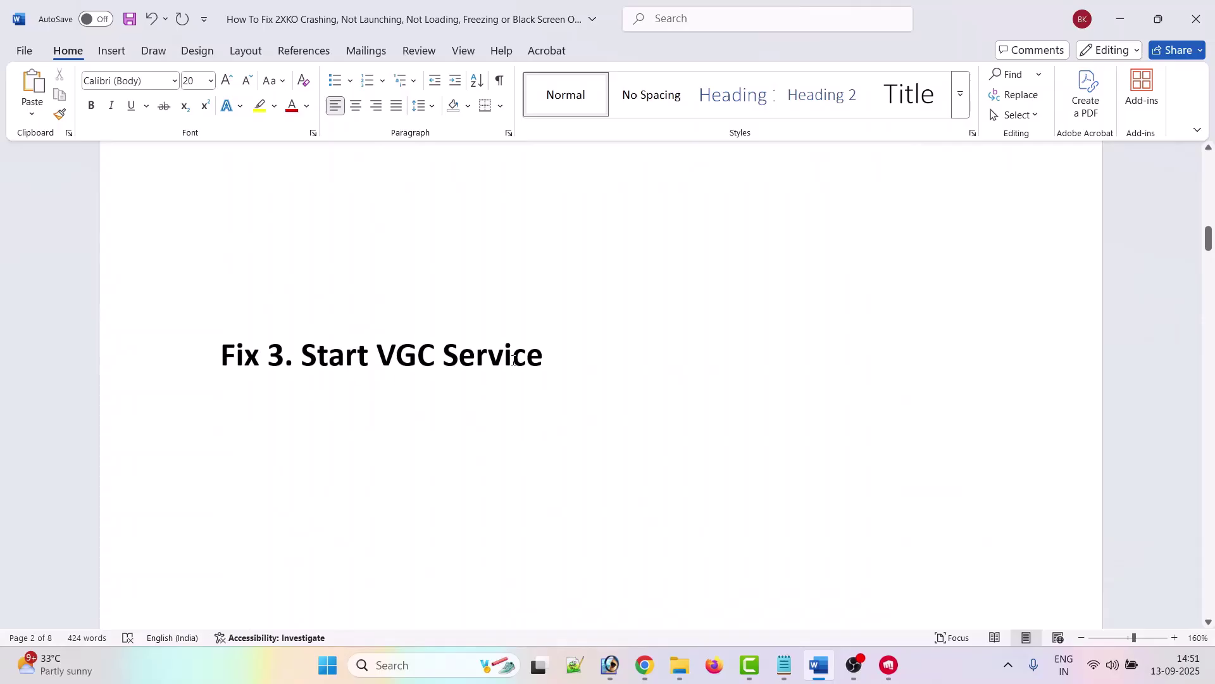
pyautogui.click(382, 664)
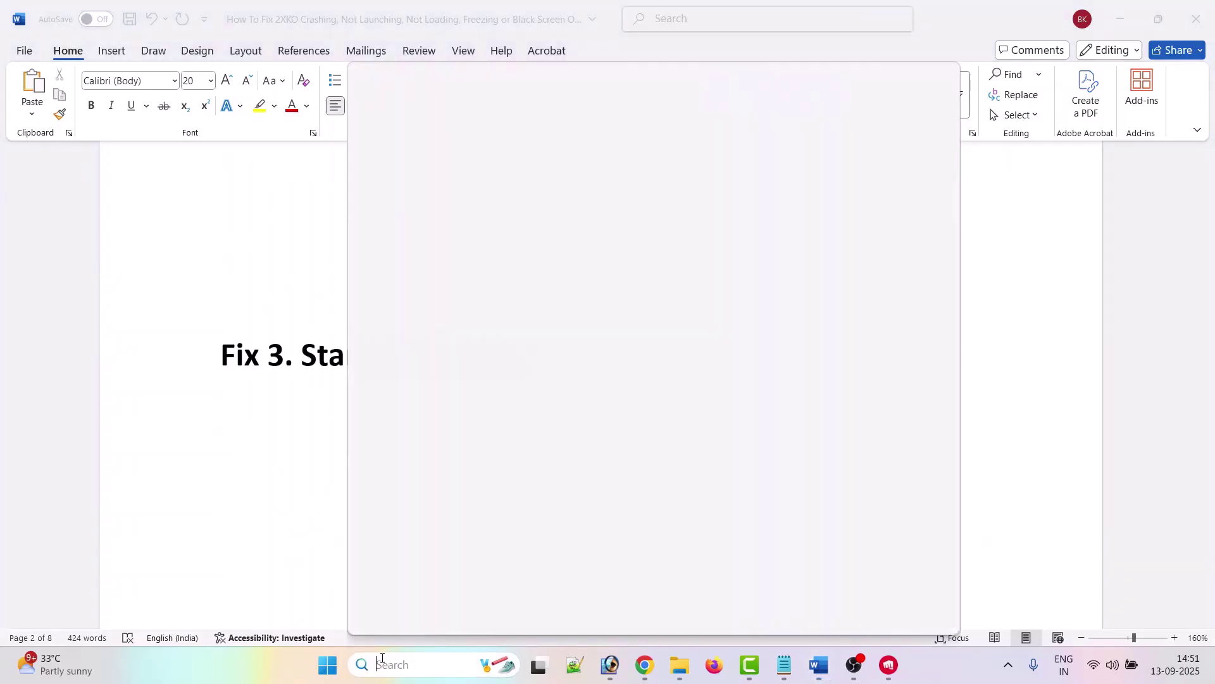
pyautogui.write('services')
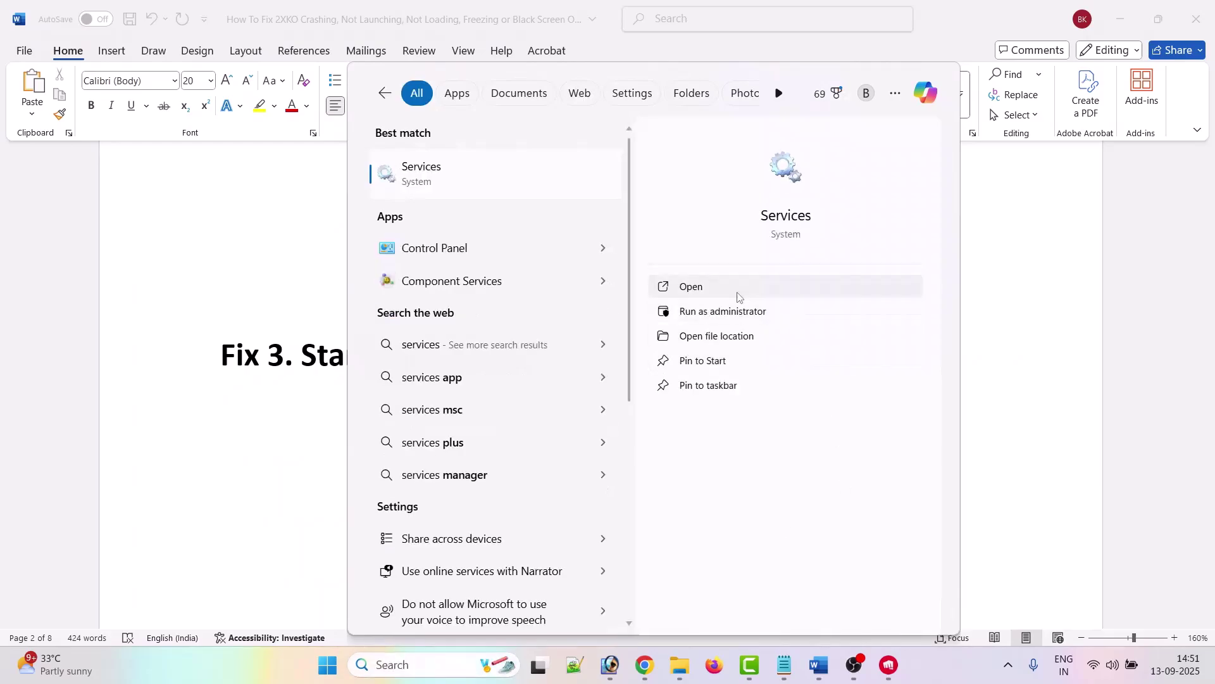
pyautogui.click(735, 294)
pyautogui.click(522, 349)
# Step: Set the vgc service's startup type to Automatic, start it, and apply the change
pyautogui.press('v')
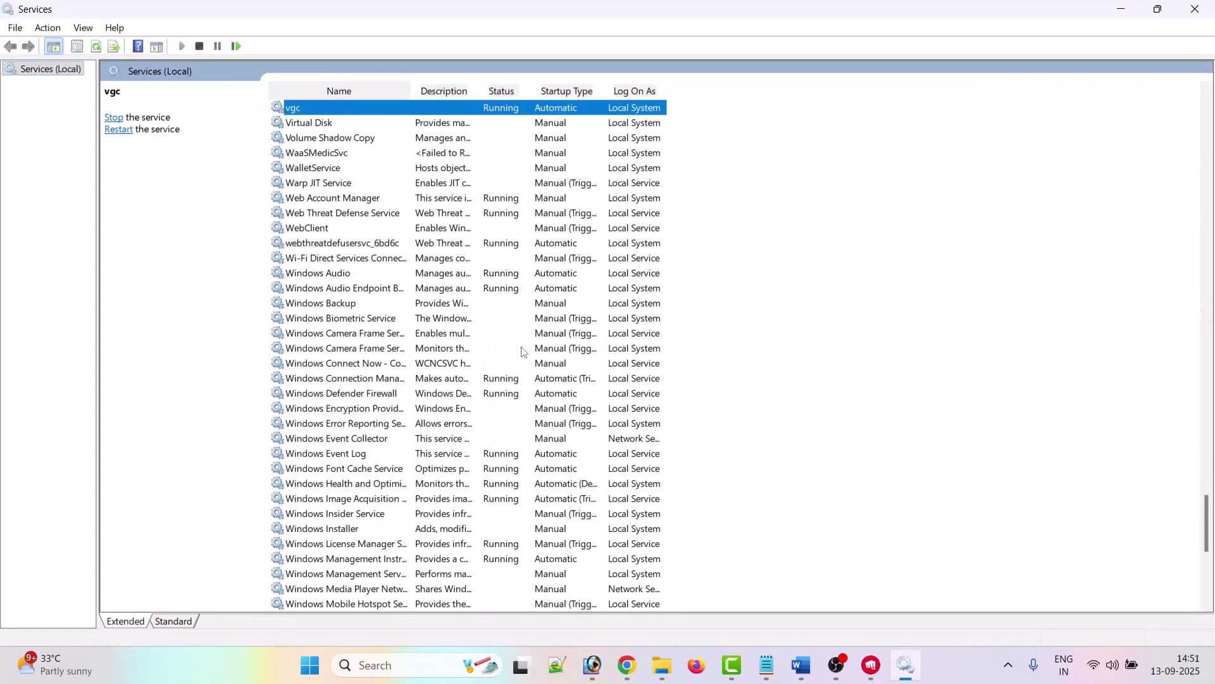
pyautogui.scroll(5, 522, 351)
pyautogui.rightClick(322, 334)
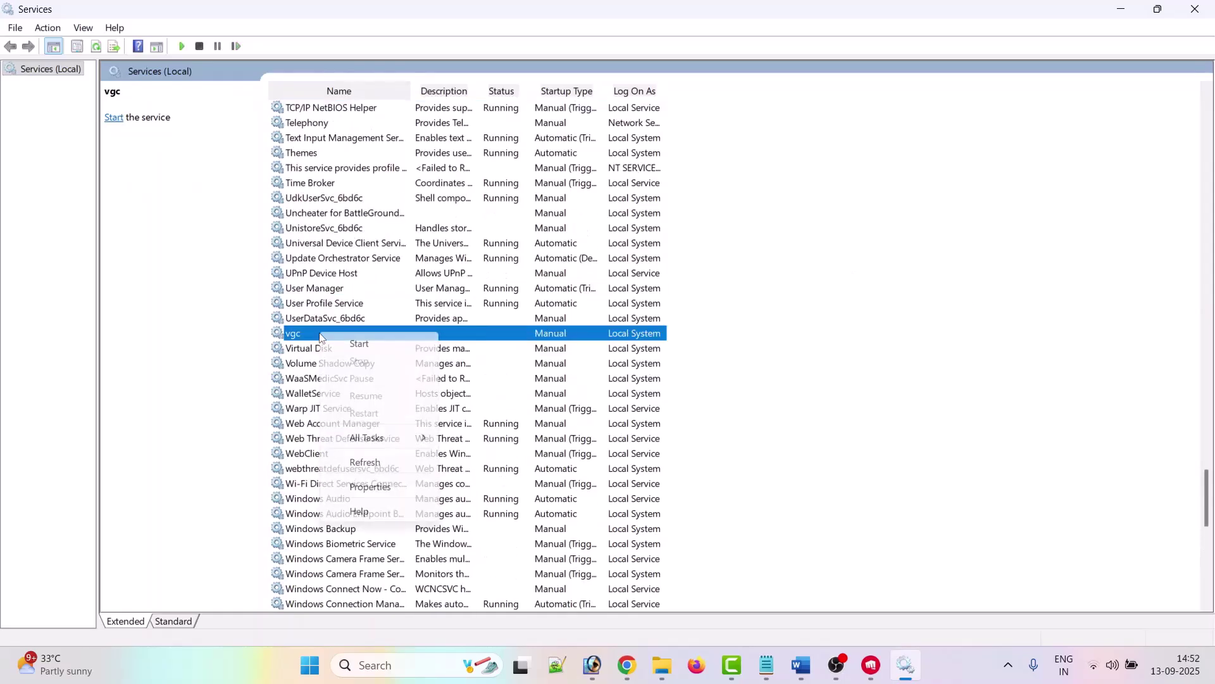
pyautogui.click(371, 487)
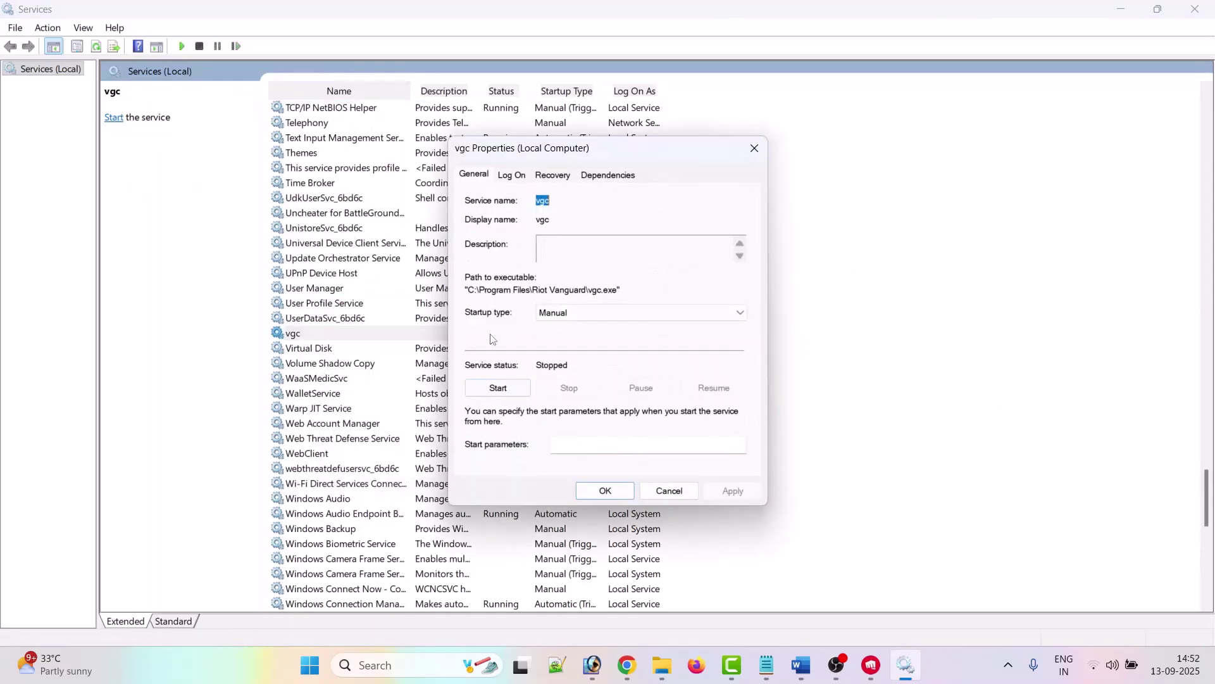
pyautogui.click(605, 312)
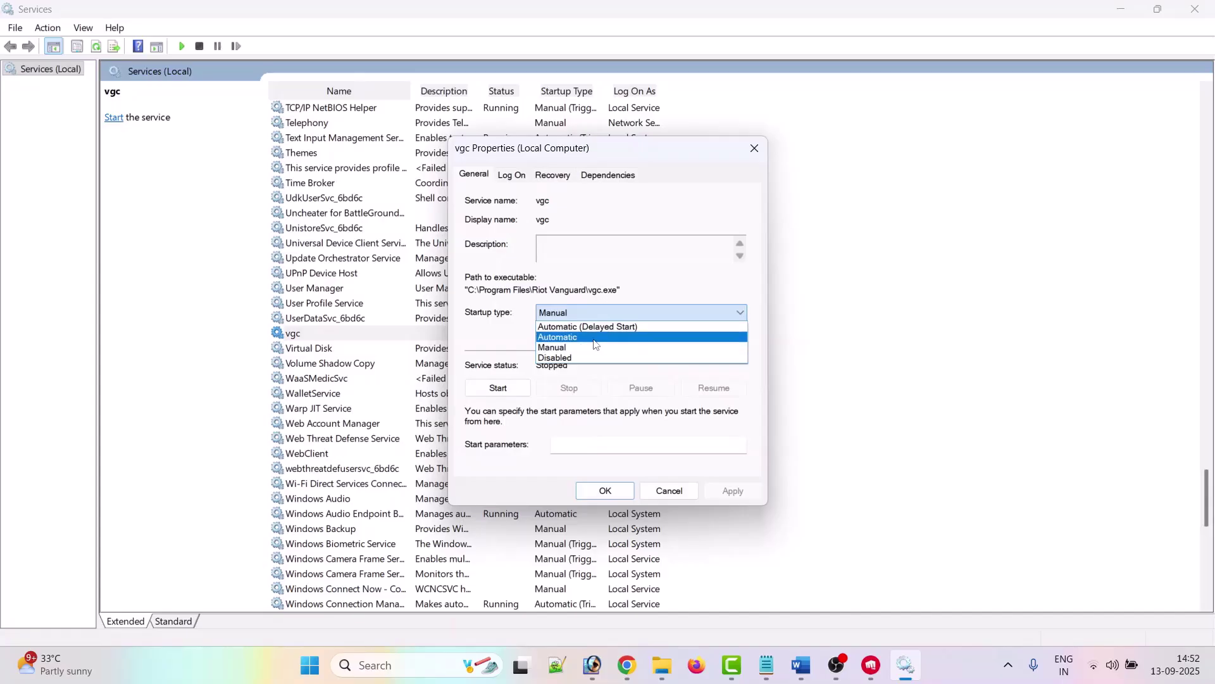
pyautogui.click(627, 338)
pyautogui.click(506, 391)
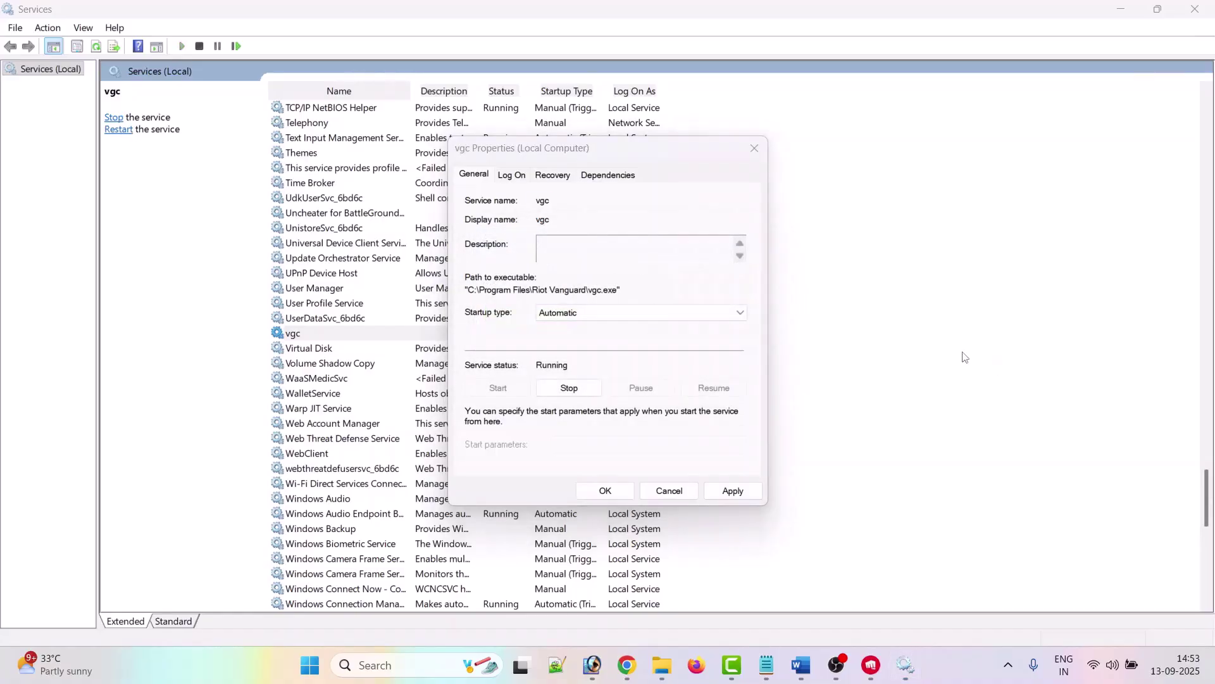
pyautogui.click(733, 491)
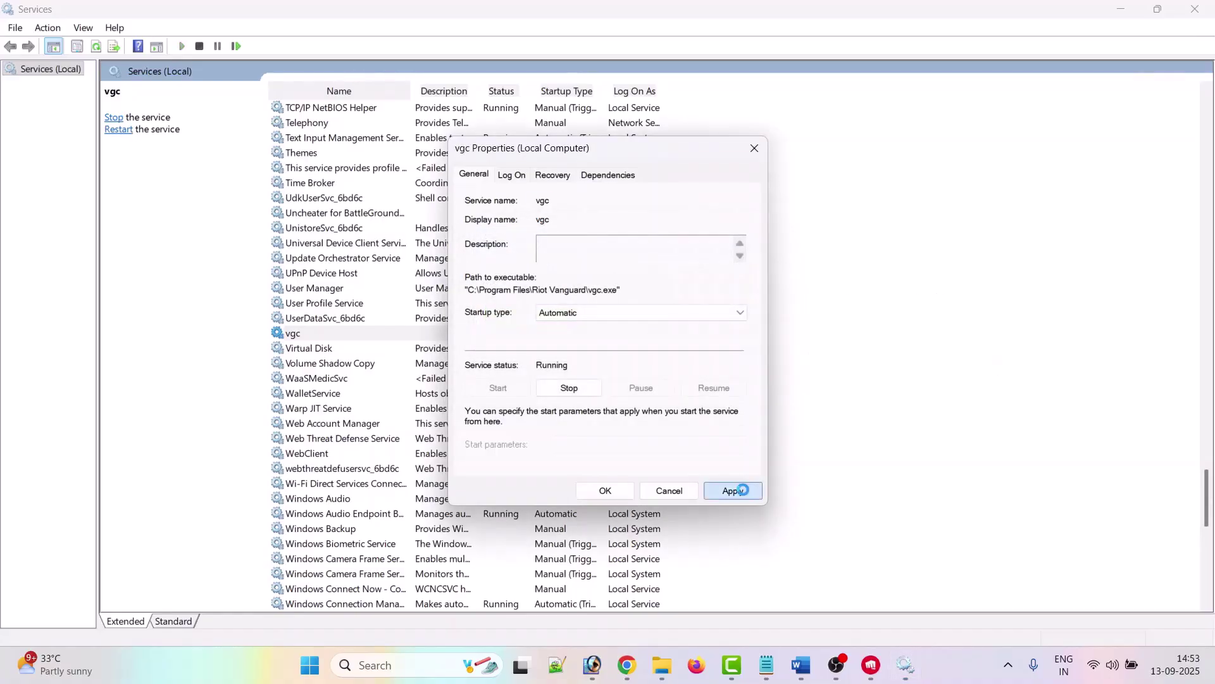
pyautogui.click(606, 491)
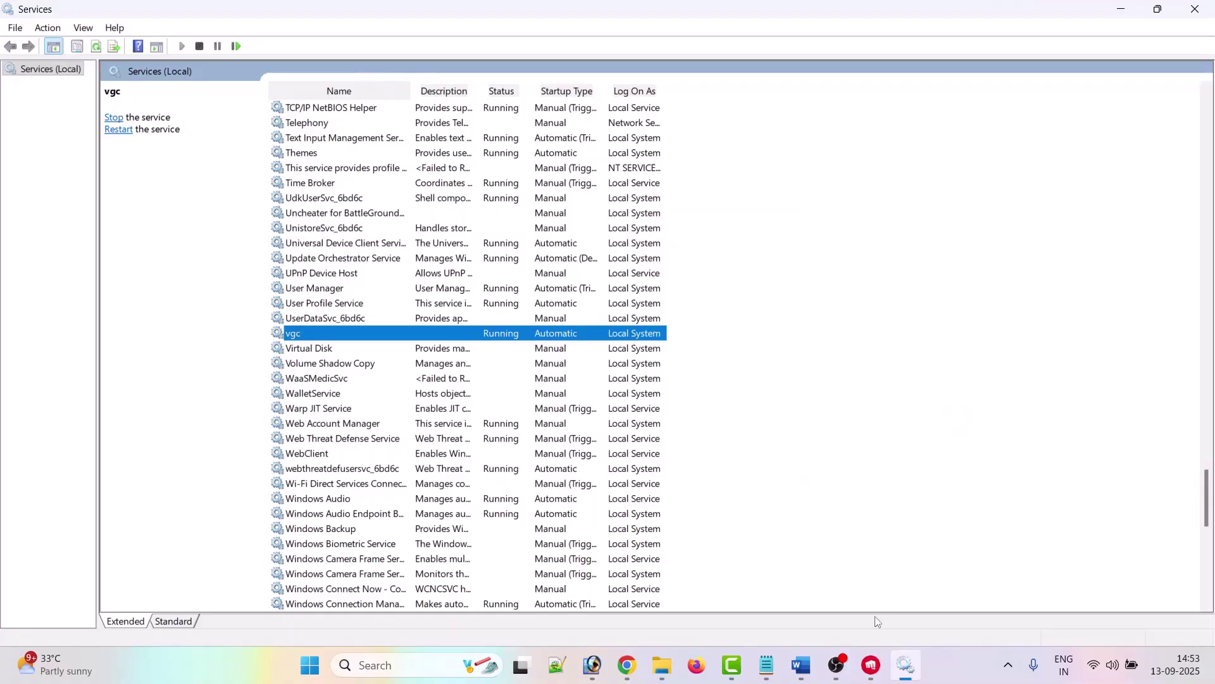
pyautogui.click(872, 664)
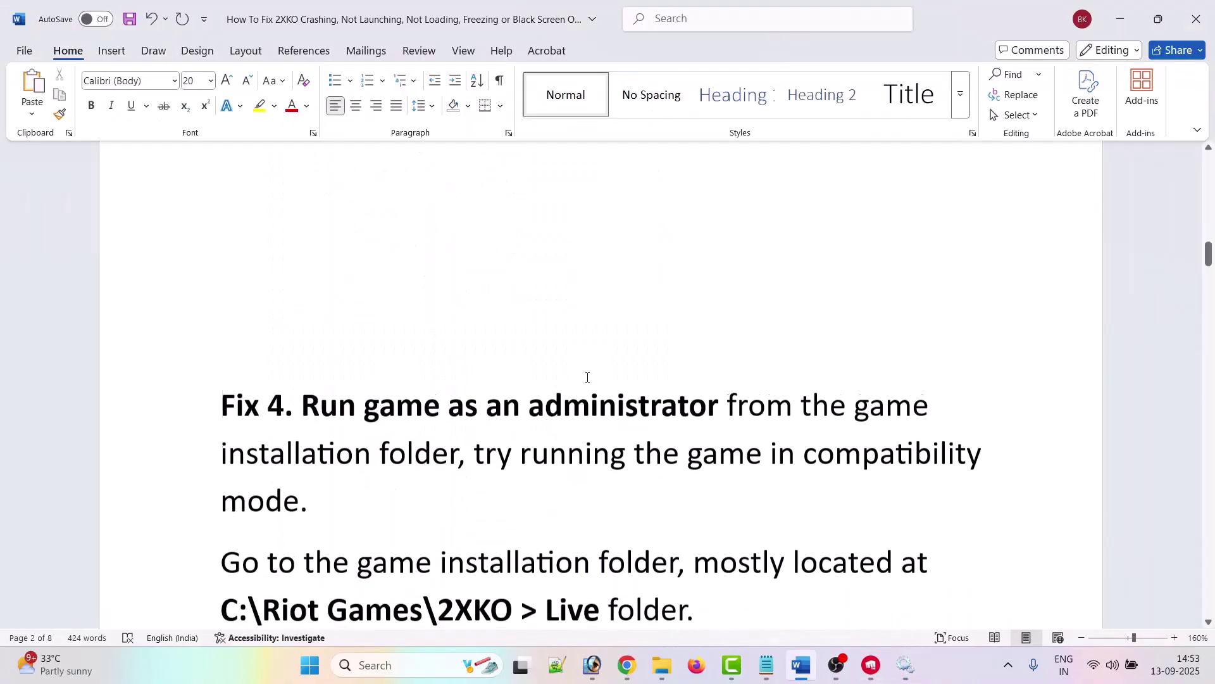
# Step: Navigate into Live\Lion\Binaries\Win64 and select Lion-Win64-Shipping
pyautogui.scroll(-2, 587, 377)
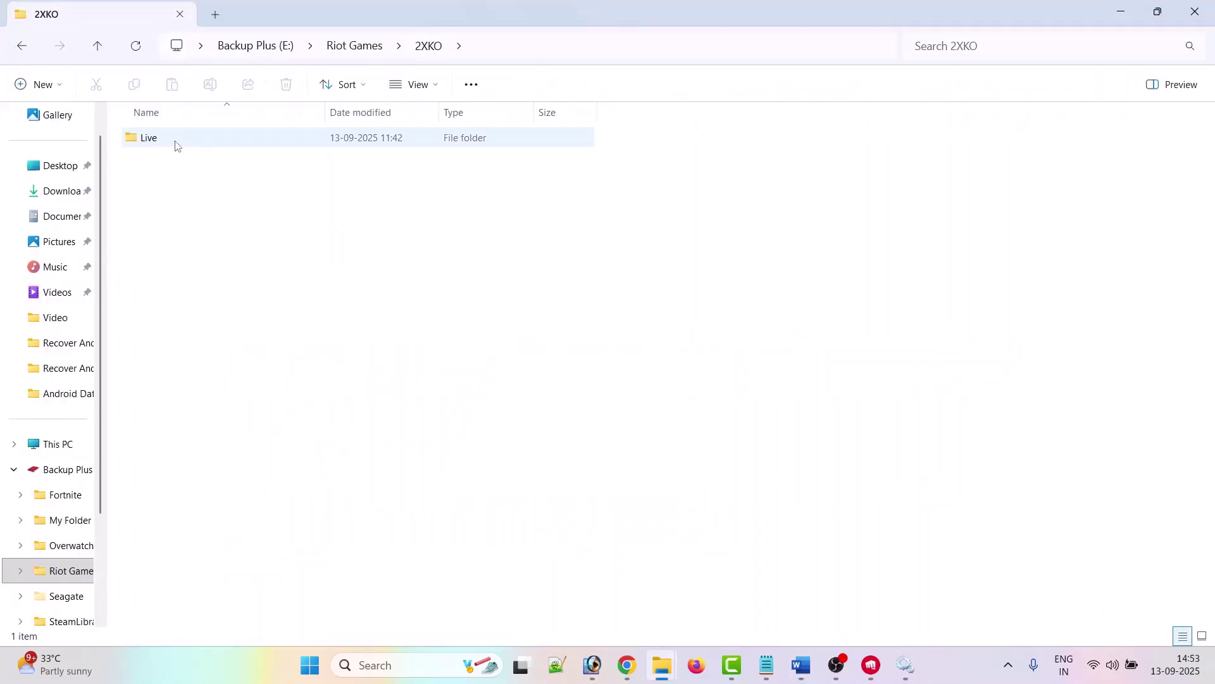
pyautogui.doubleClick(176, 145)
pyautogui.click(168, 211)
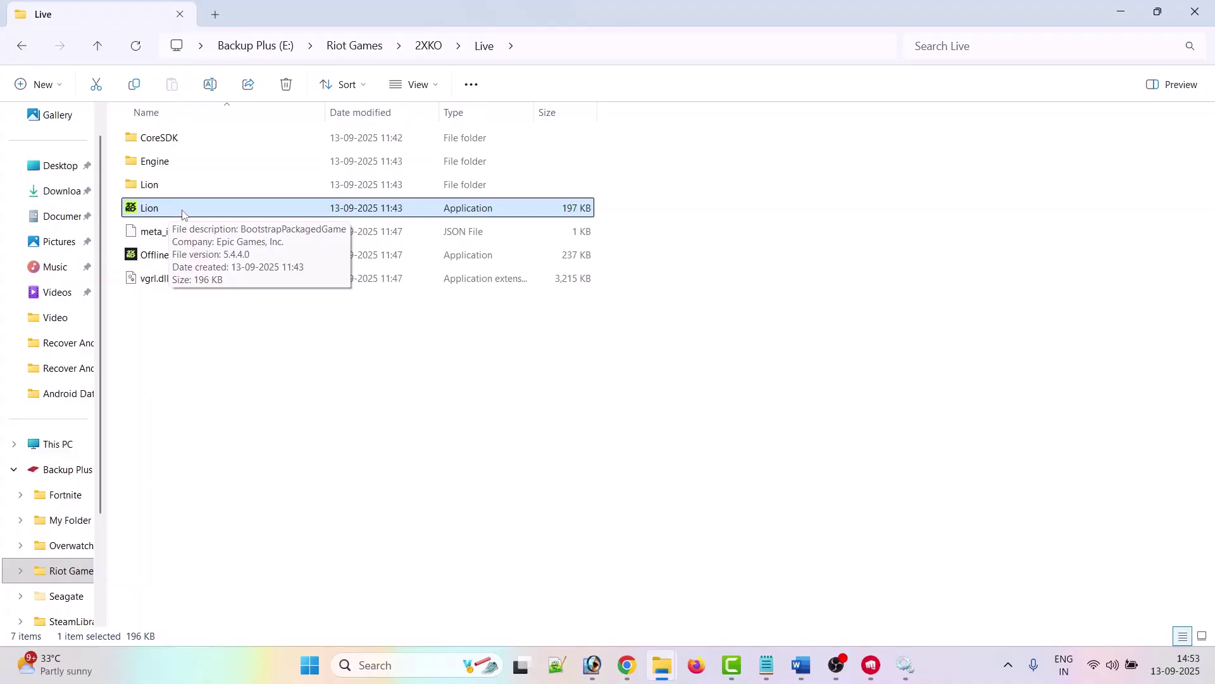
pyautogui.doubleClick(166, 185)
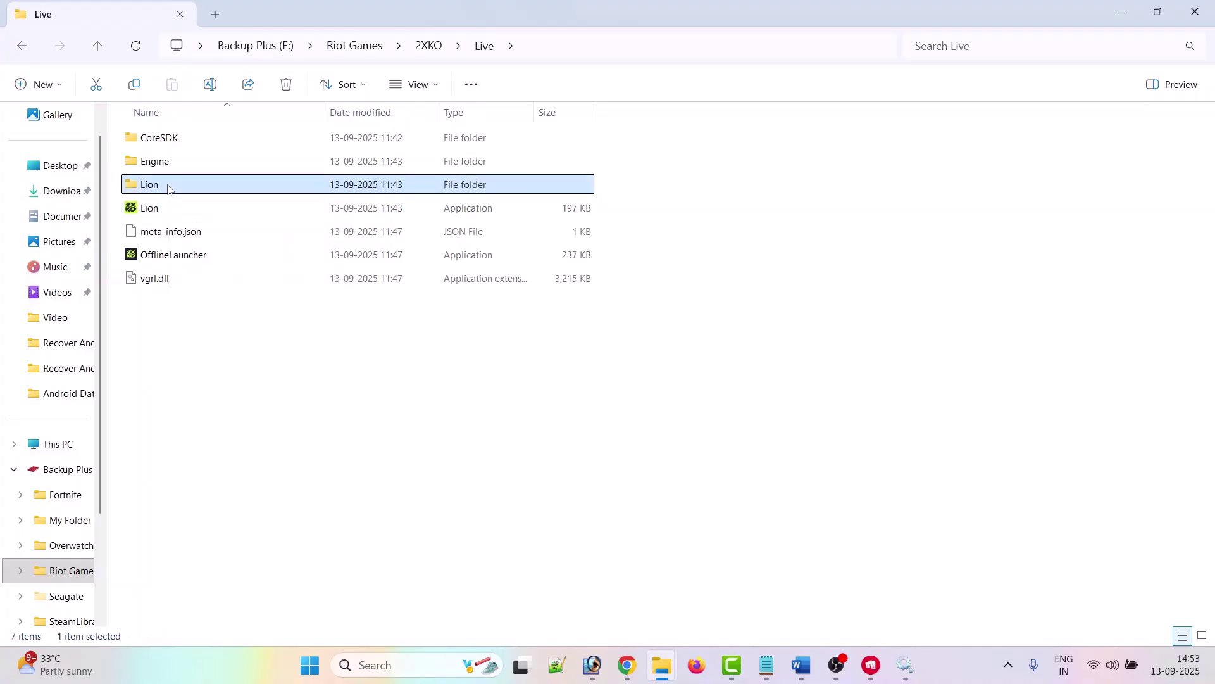
pyautogui.doubleClick(174, 141)
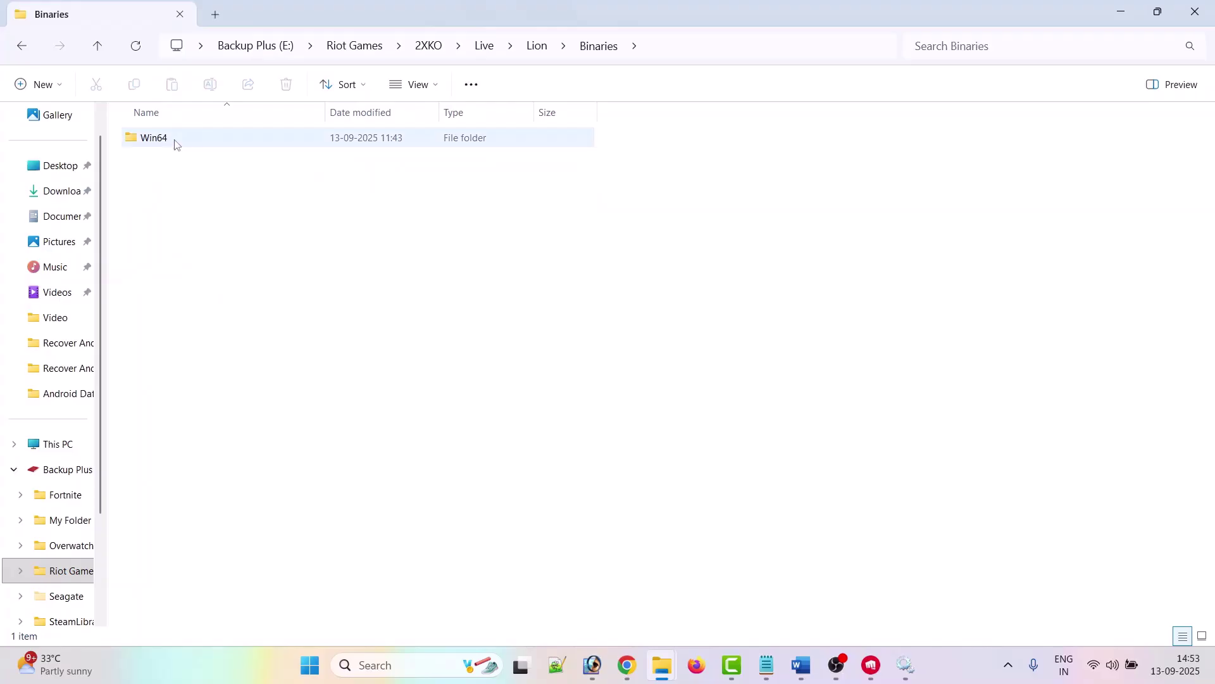
pyautogui.doubleClick(176, 142)
pyautogui.scroll(-1, 215, 266)
pyautogui.click(238, 382)
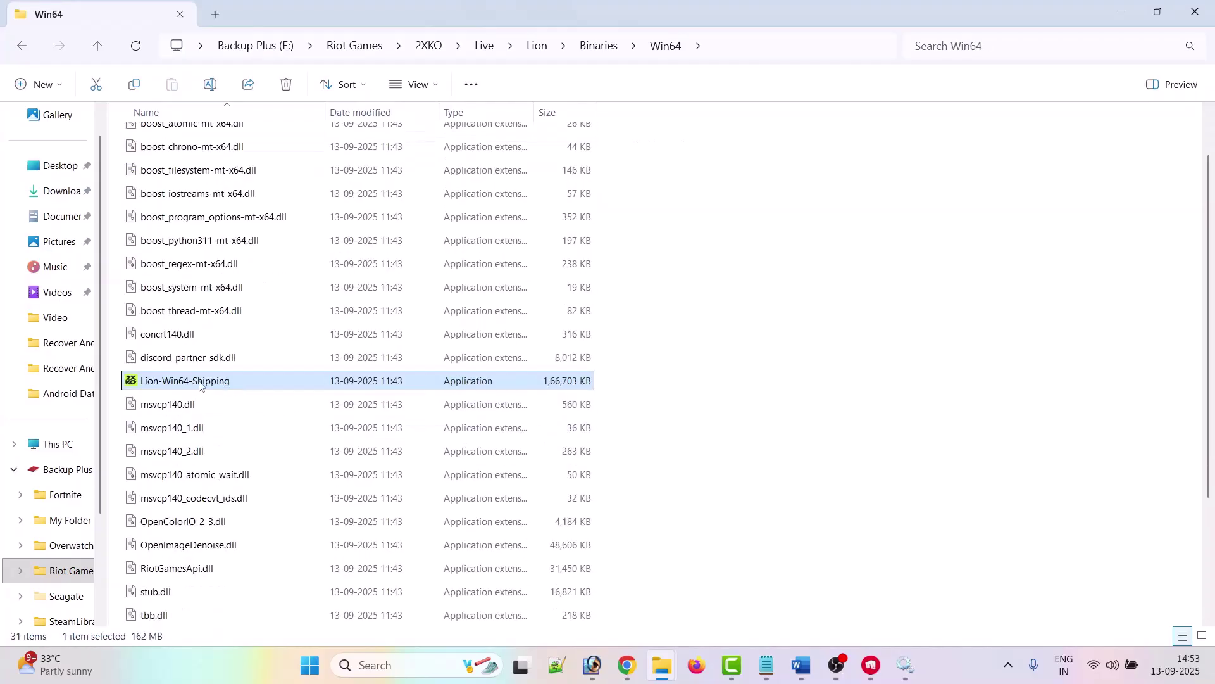
# Step: Make Lion-Win64-Shipping always run as administrator and apply the setting
pyautogui.rightClick(244, 382)
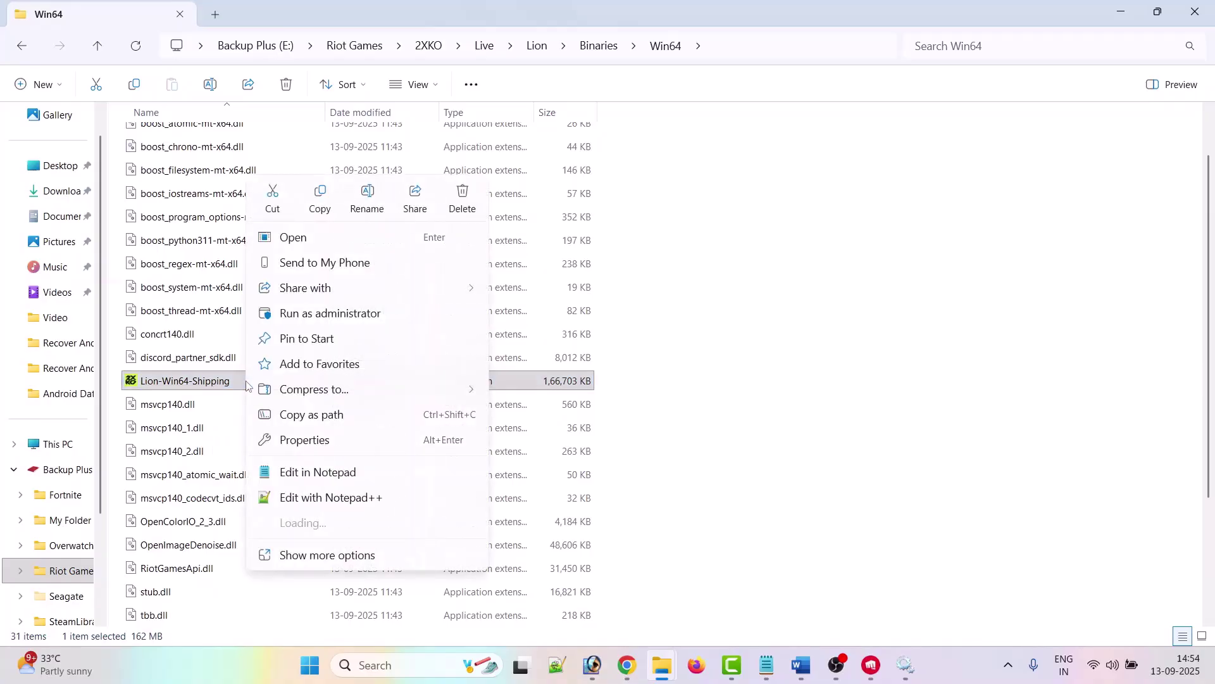
pyautogui.click(301, 439)
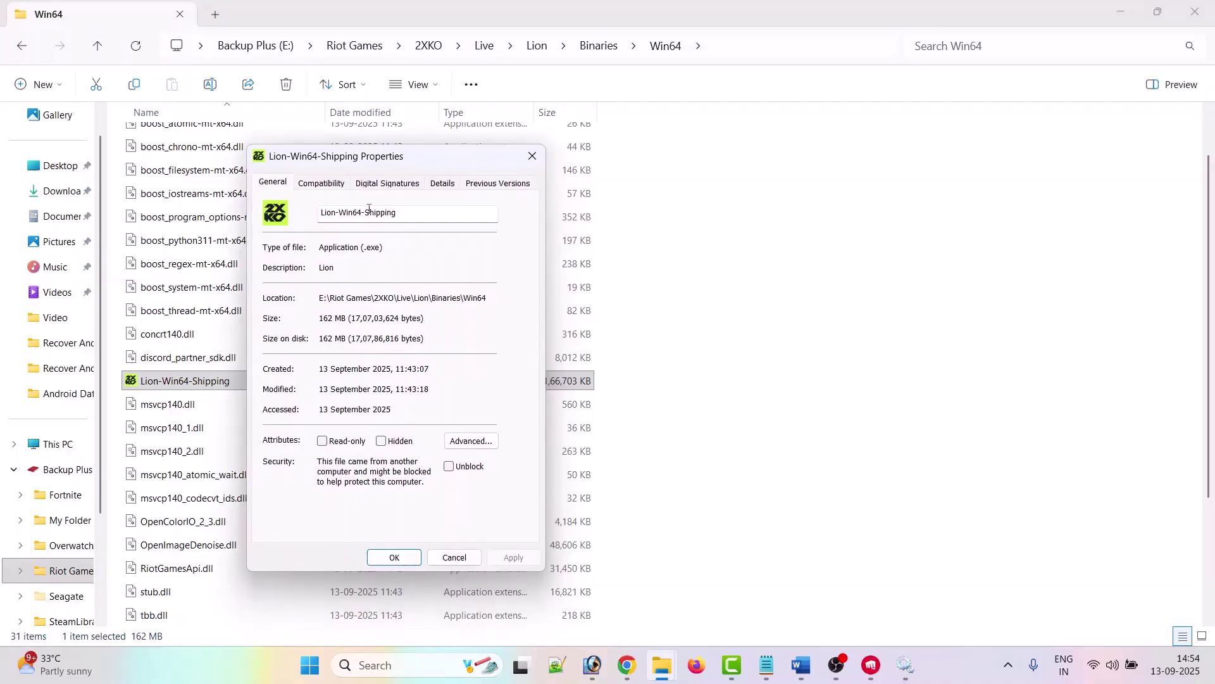
pyautogui.click(318, 184)
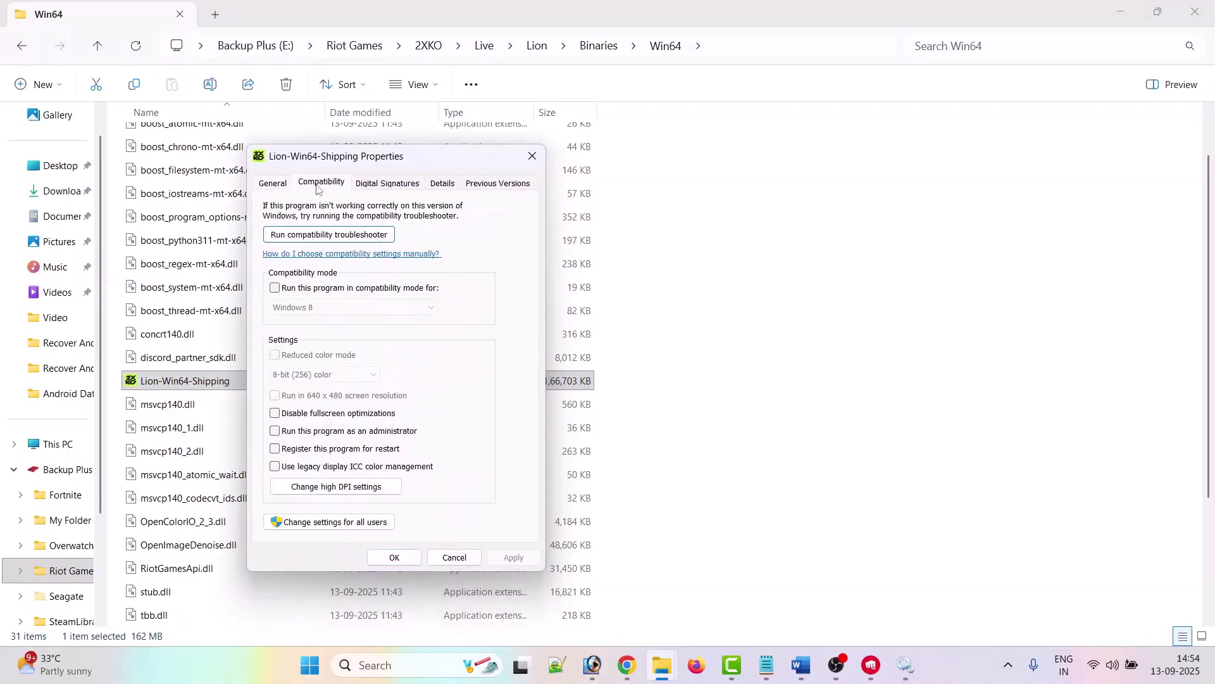
pyautogui.click(275, 431)
pyautogui.click(513, 558)
# Step: Turn on compatibility mode, trying Windows 8 and then applying Windows 7
pyautogui.click(276, 289)
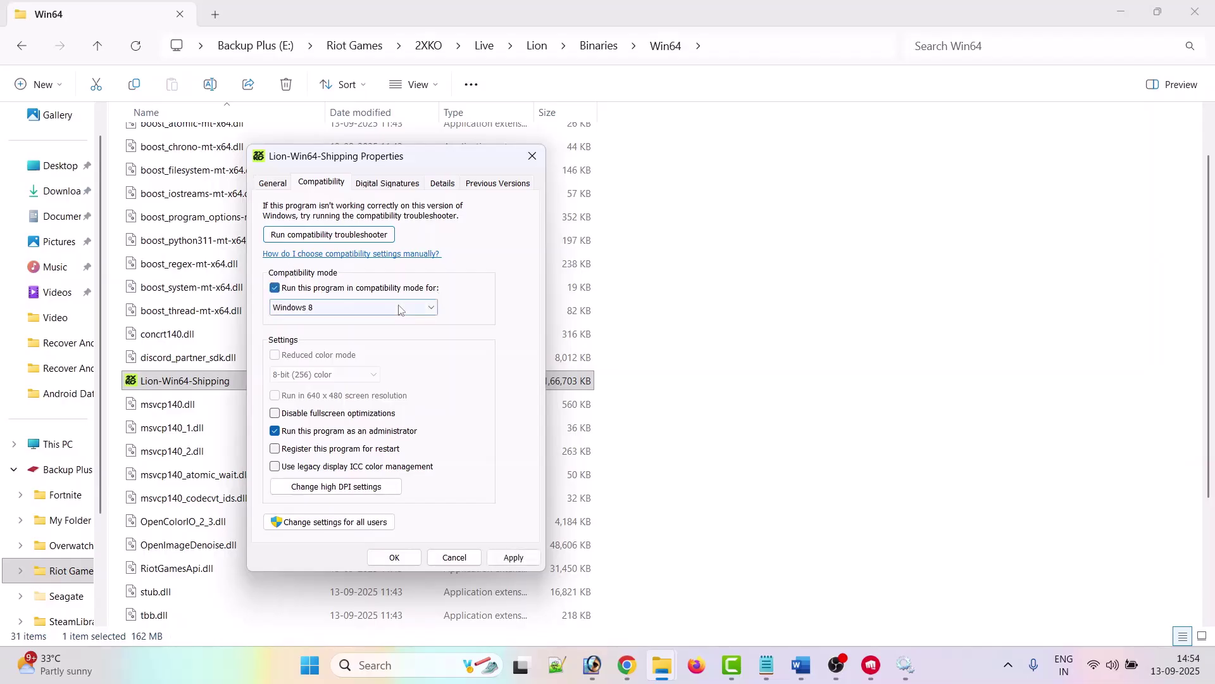
pyautogui.click(396, 308)
pyautogui.click(318, 363)
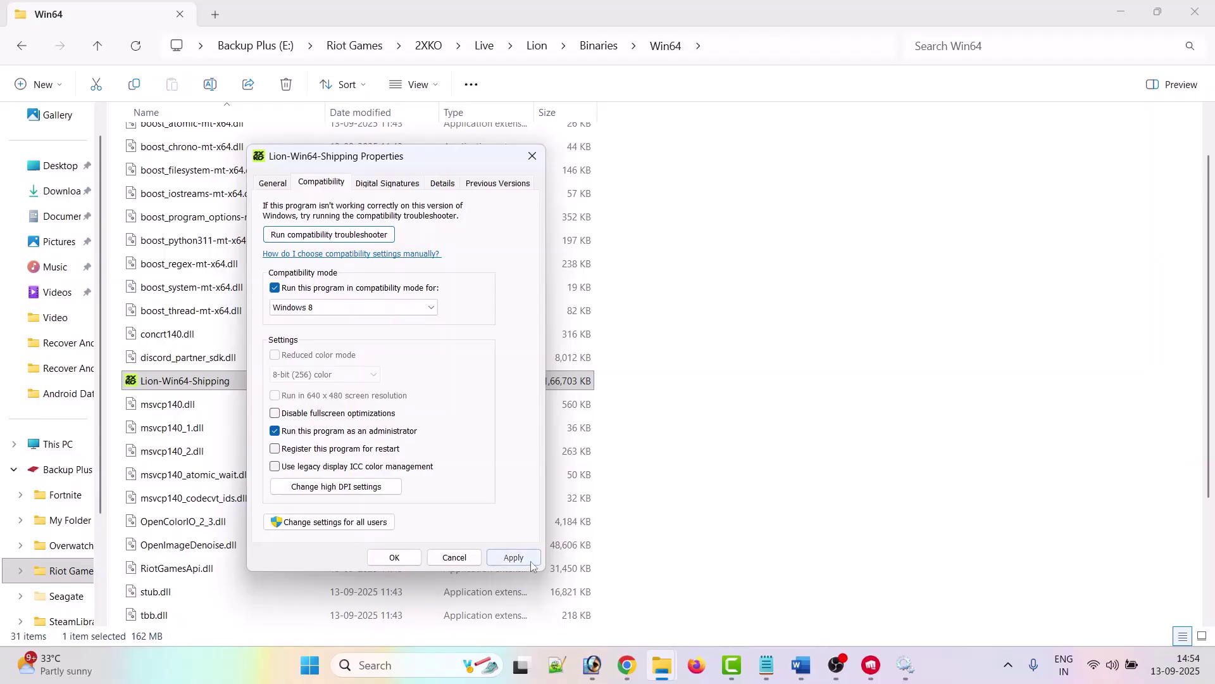
pyautogui.click(514, 558)
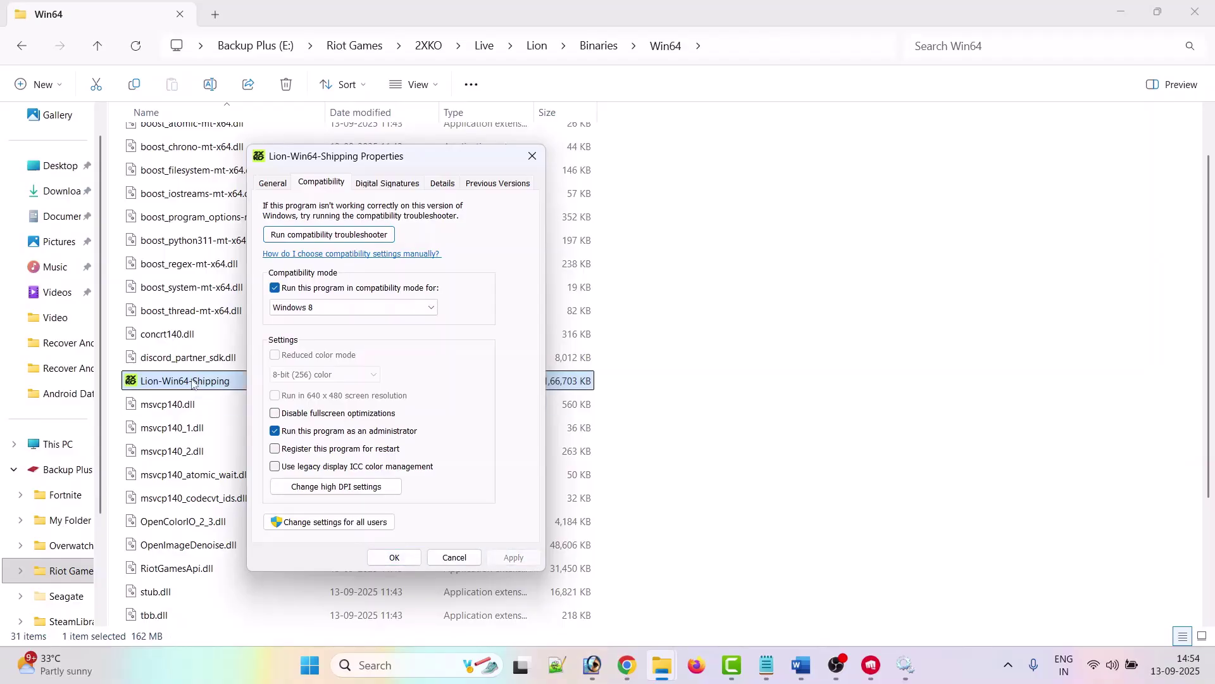
pyautogui.click(337, 307)
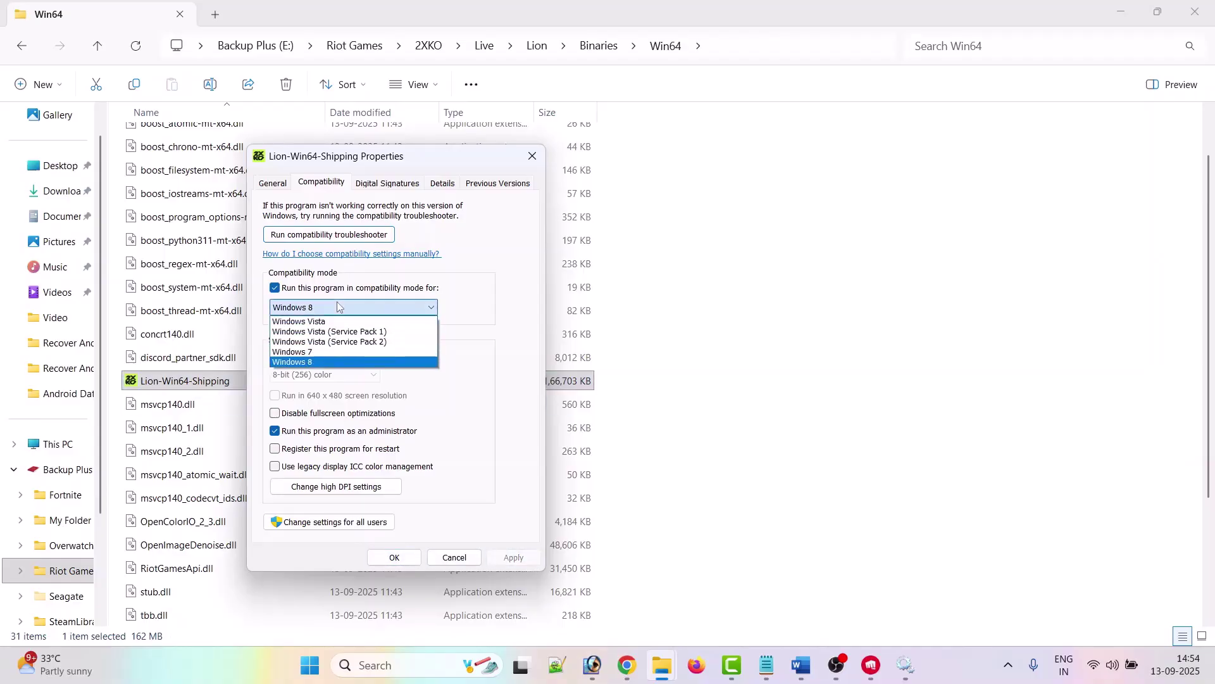
pyautogui.click(298, 351)
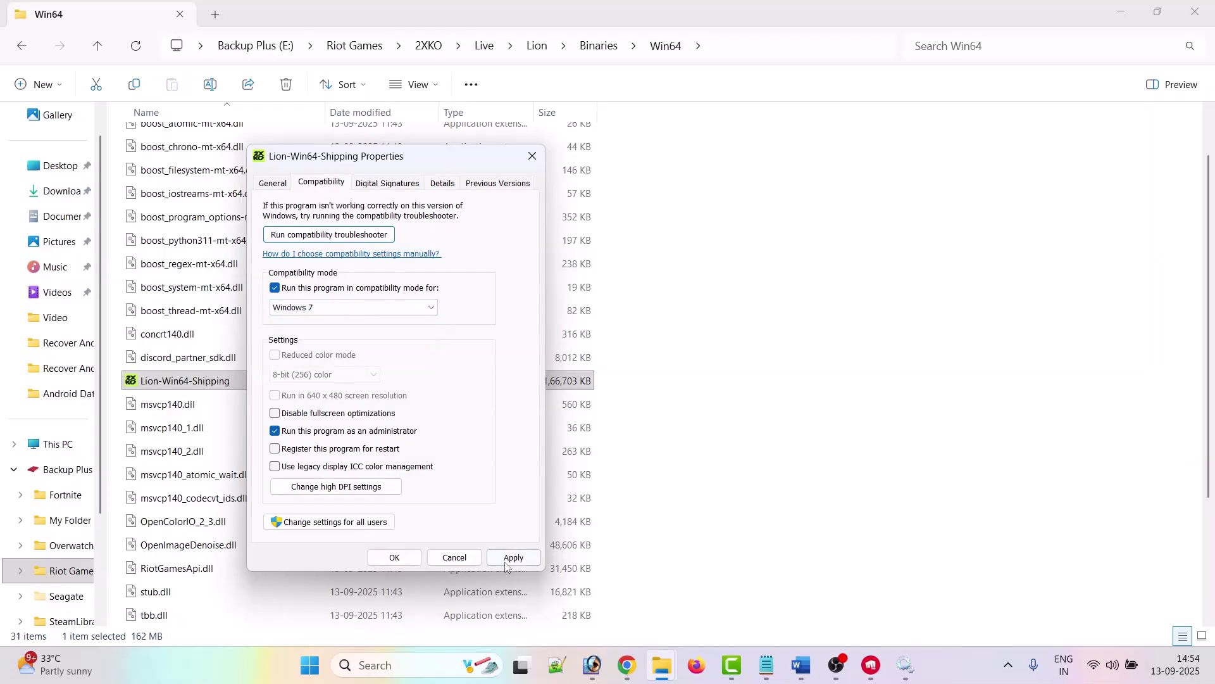
pyautogui.click(507, 558)
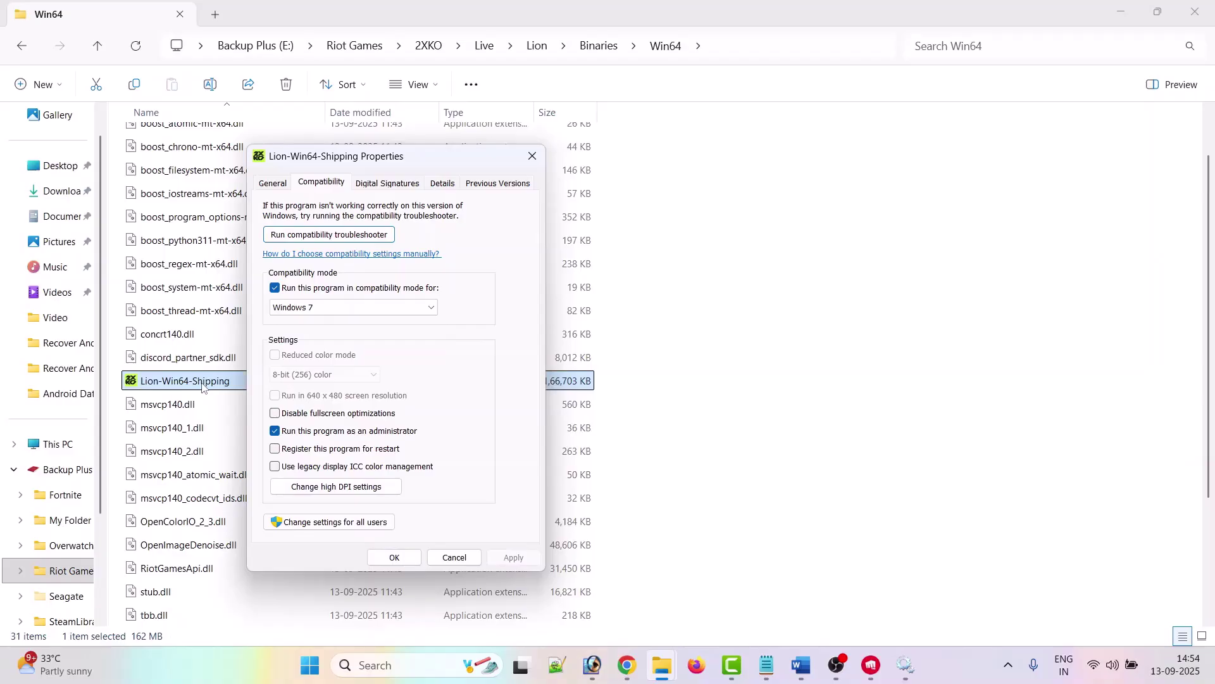
# Step: Disable fullscreen optimizations, turn compatibility mode back off, and confirm the properties
pyautogui.click(276, 415)
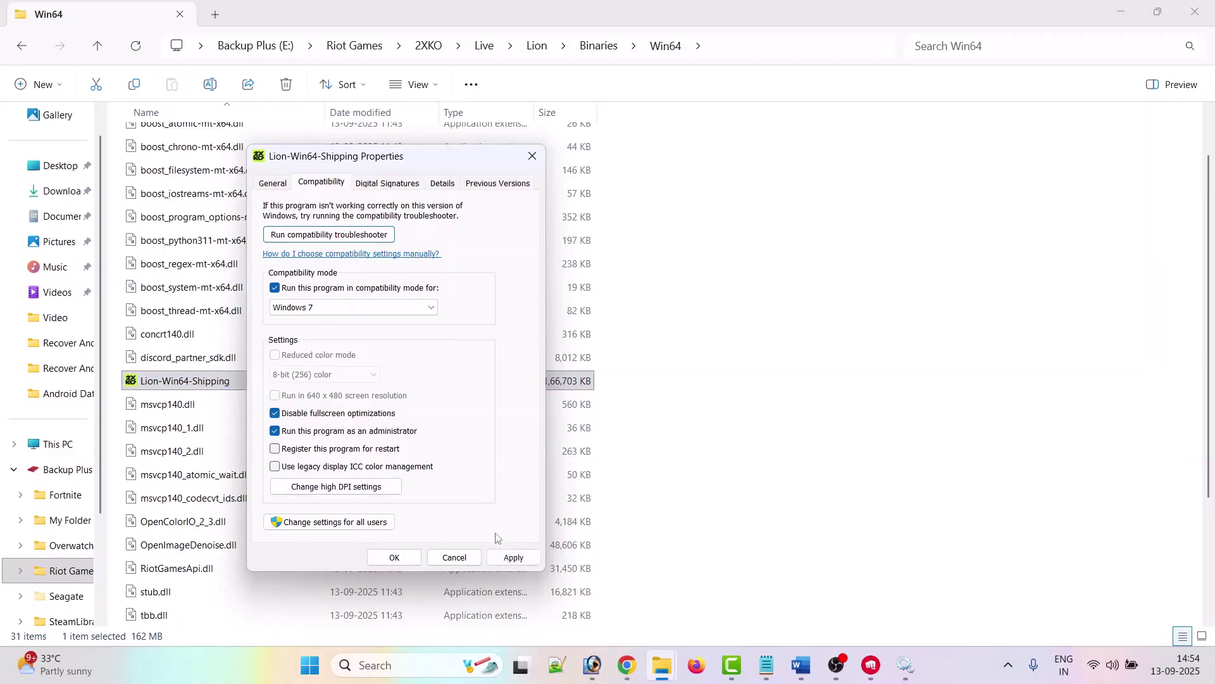
pyautogui.click(513, 558)
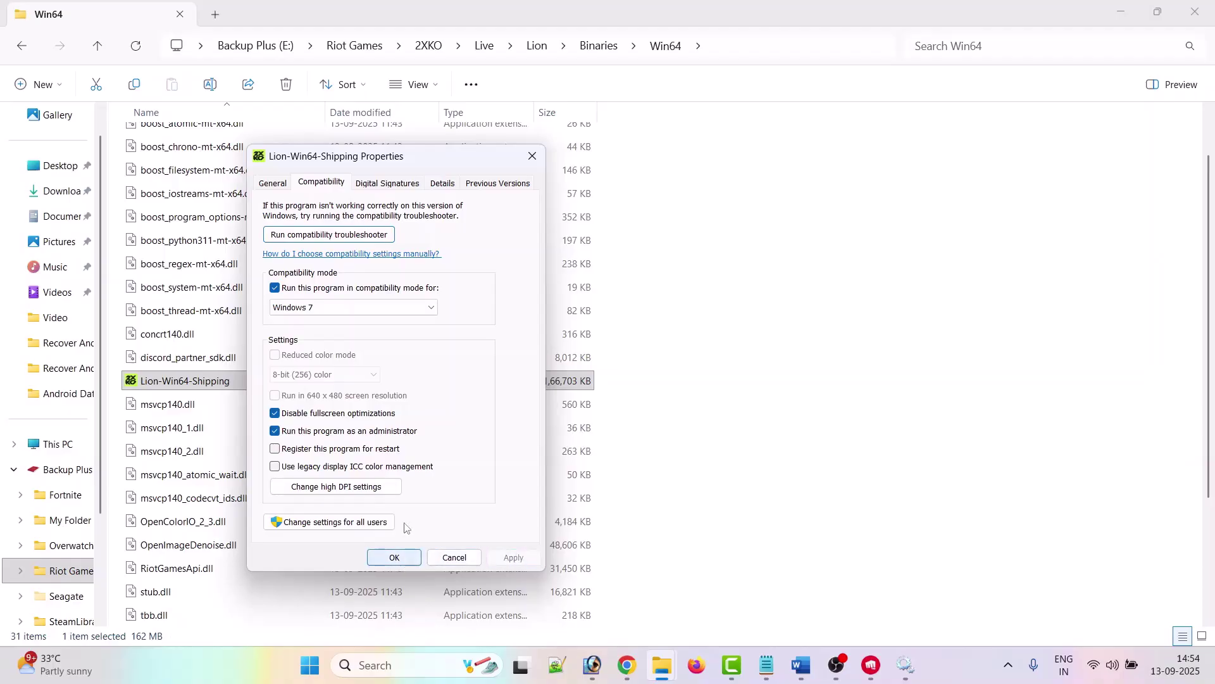
pyautogui.click(181, 381)
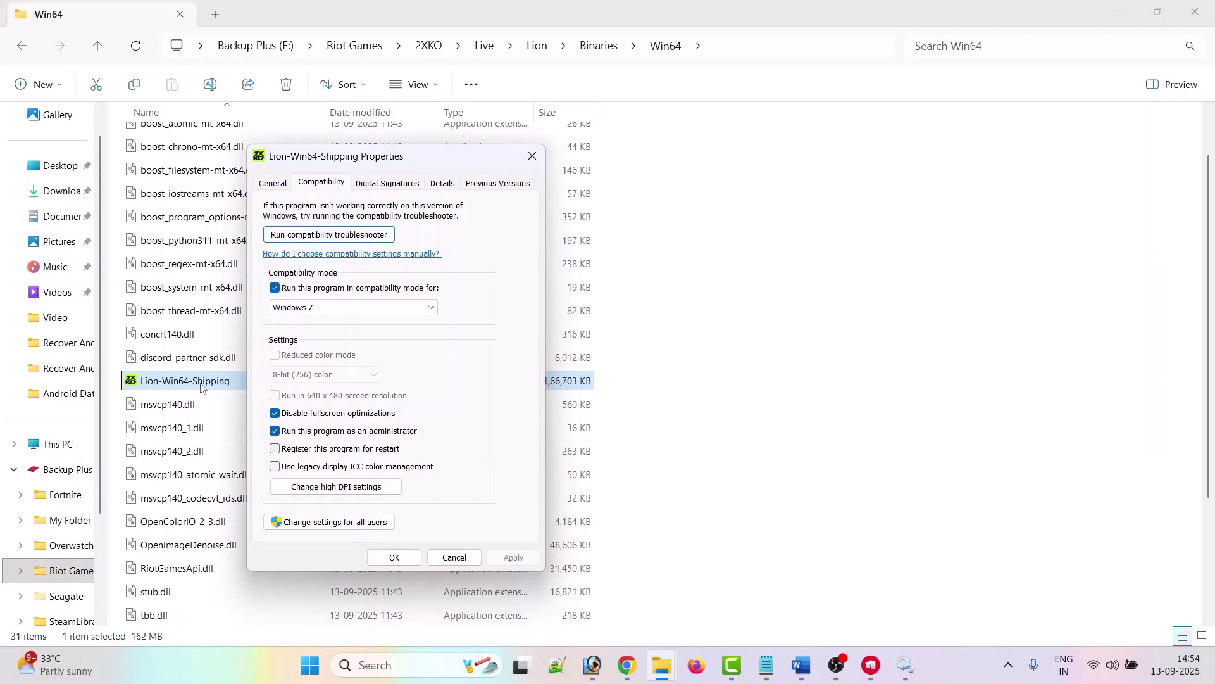
pyautogui.click(275, 288)
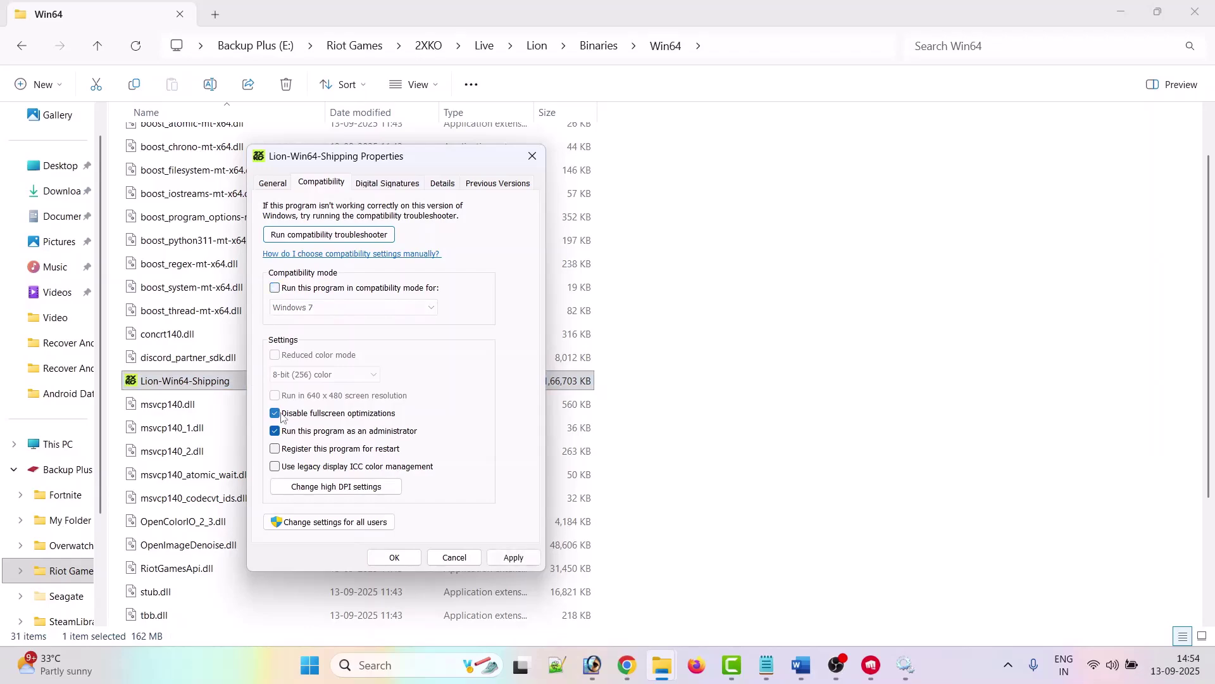
pyautogui.click(386, 557)
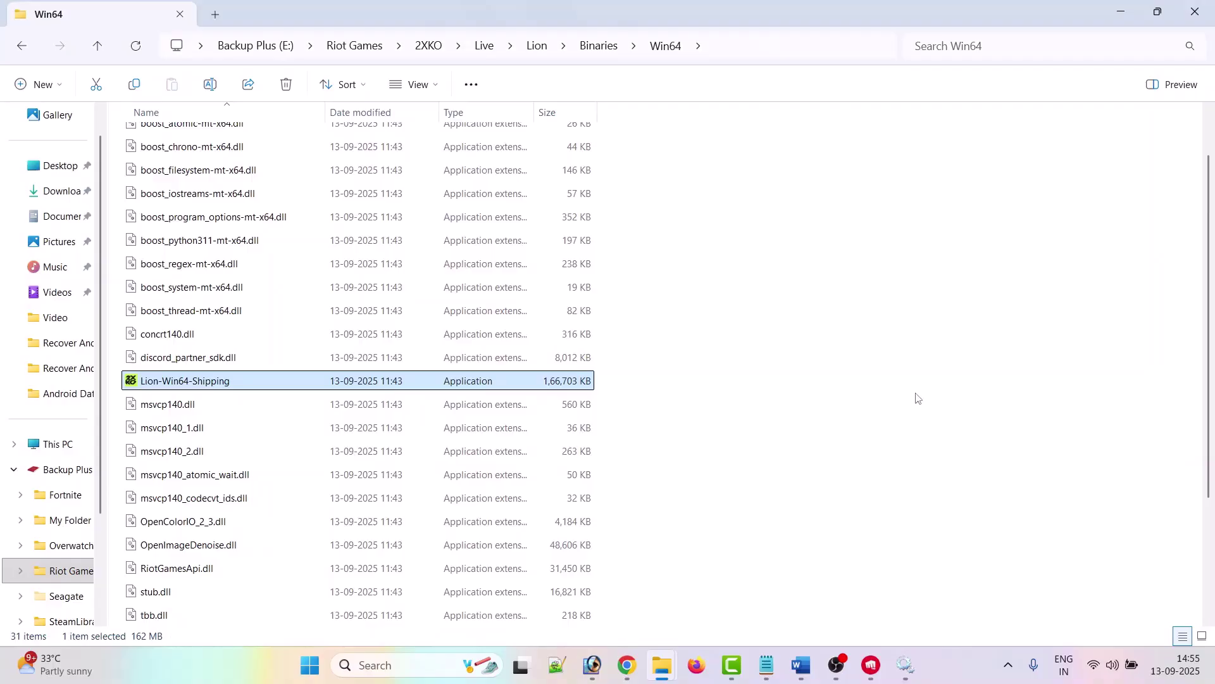
# Step: Return to the Word guide and scroll through Fix 5's list of conflicting programs to close
pyautogui.click(801, 665)
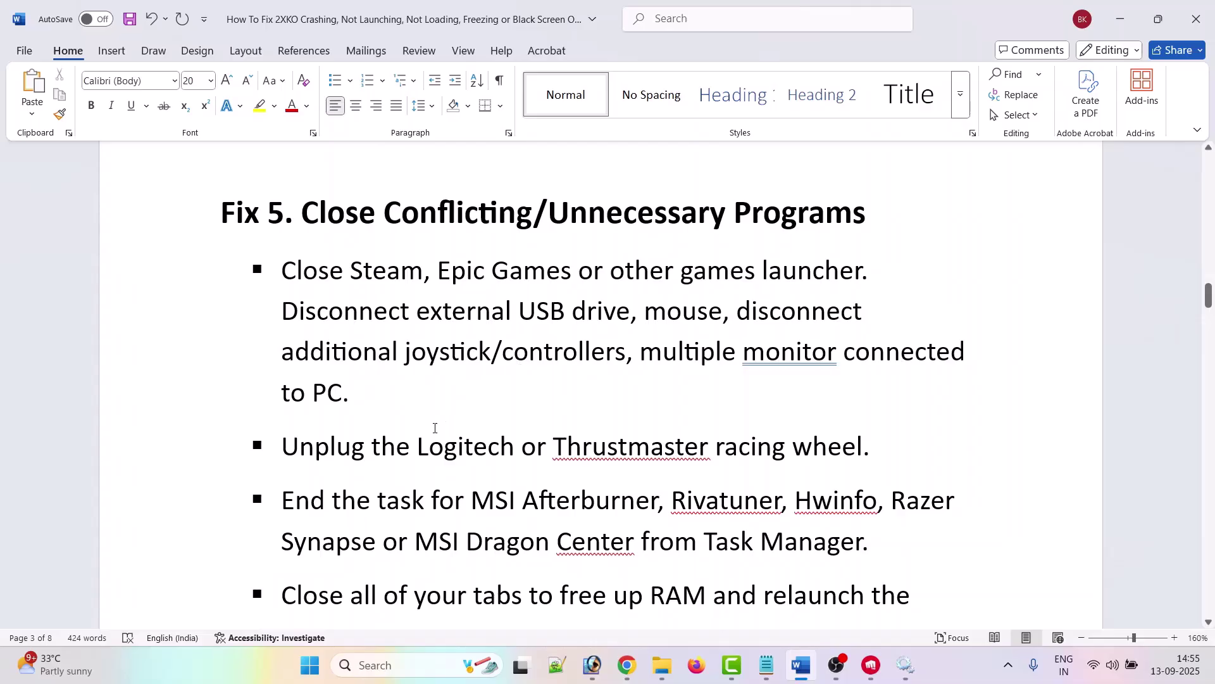
pyautogui.scroll(-1, 434, 428)
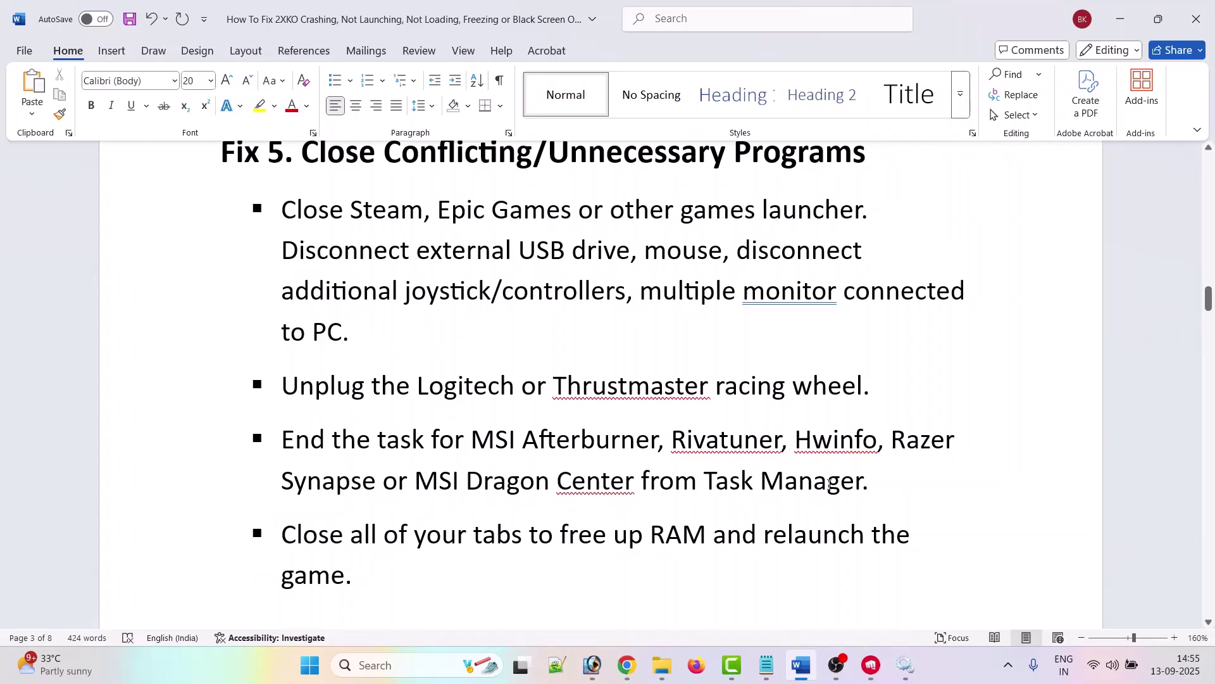
pyautogui.scroll(-1, 829, 485)
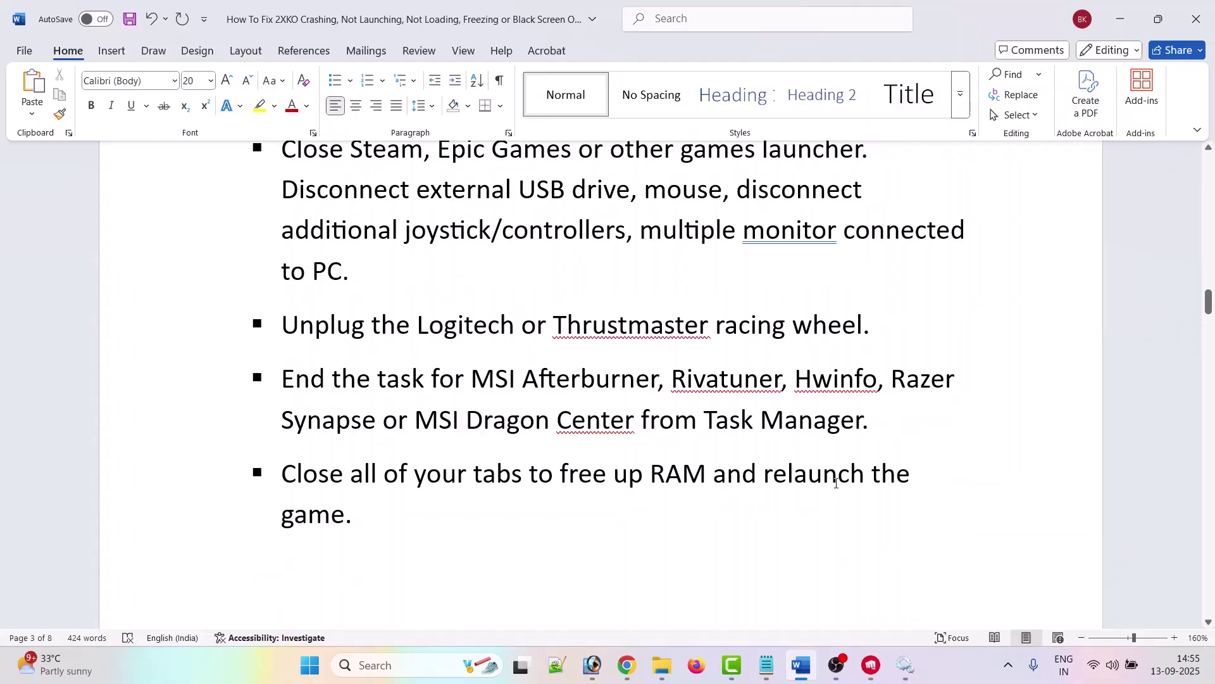
# Step: Scroll past Fix 6 on disabling overlays to the Fix 7 Windows Security heading
pyautogui.scroll(-7, 443, 380)
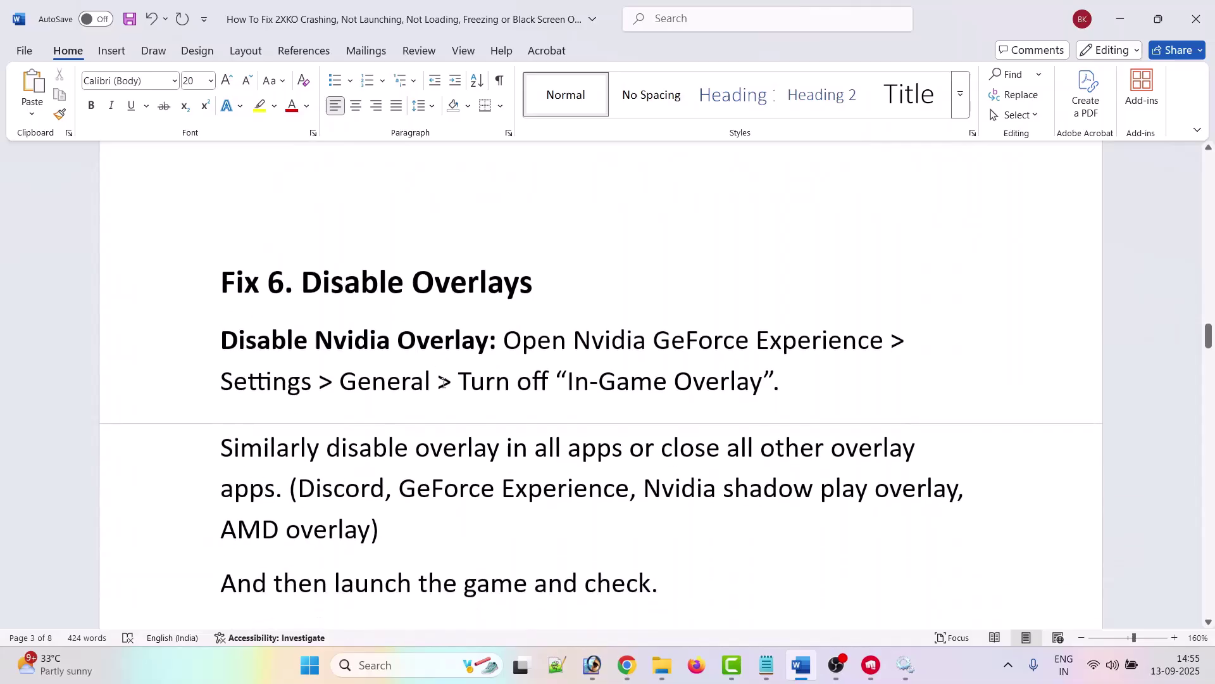
pyautogui.scroll(-1, 503, 310)
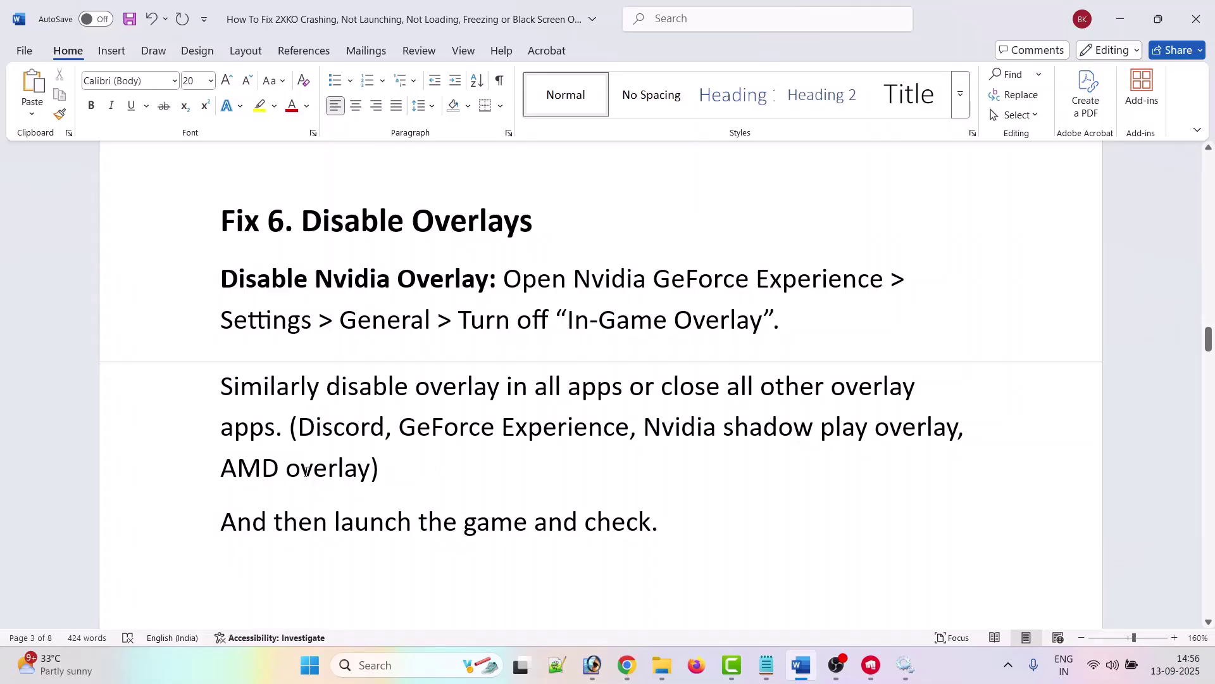
pyautogui.scroll(-1, 353, 470)
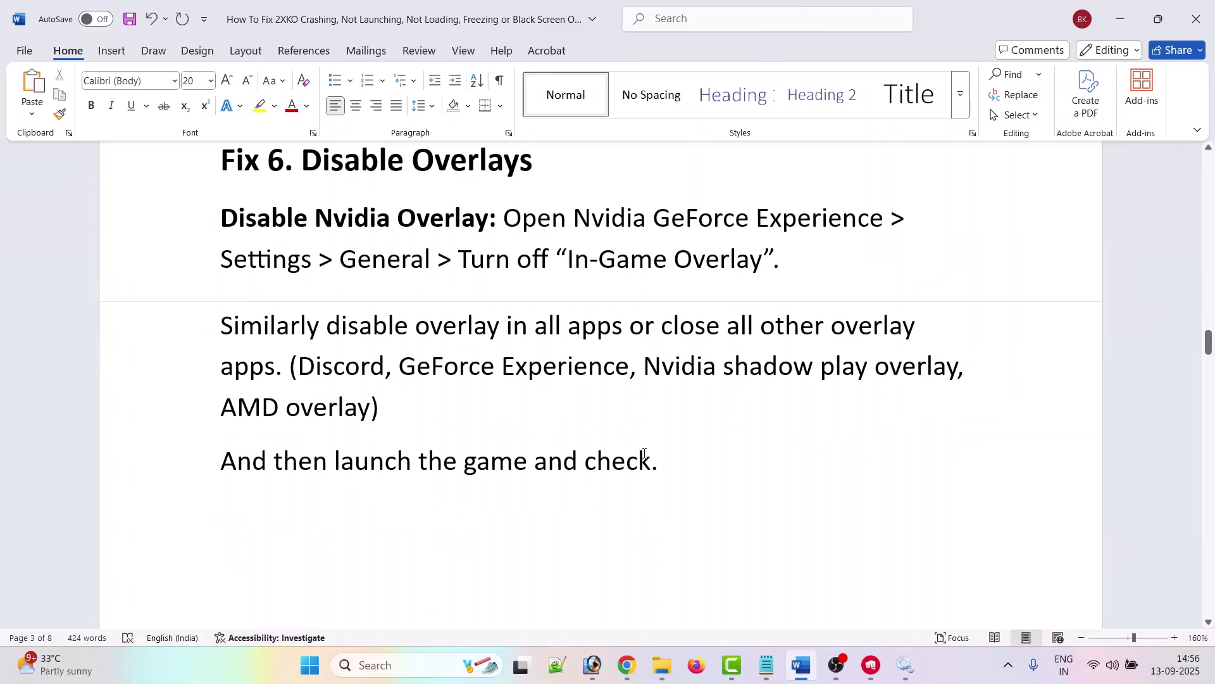
pyautogui.scroll(-7, 645, 454)
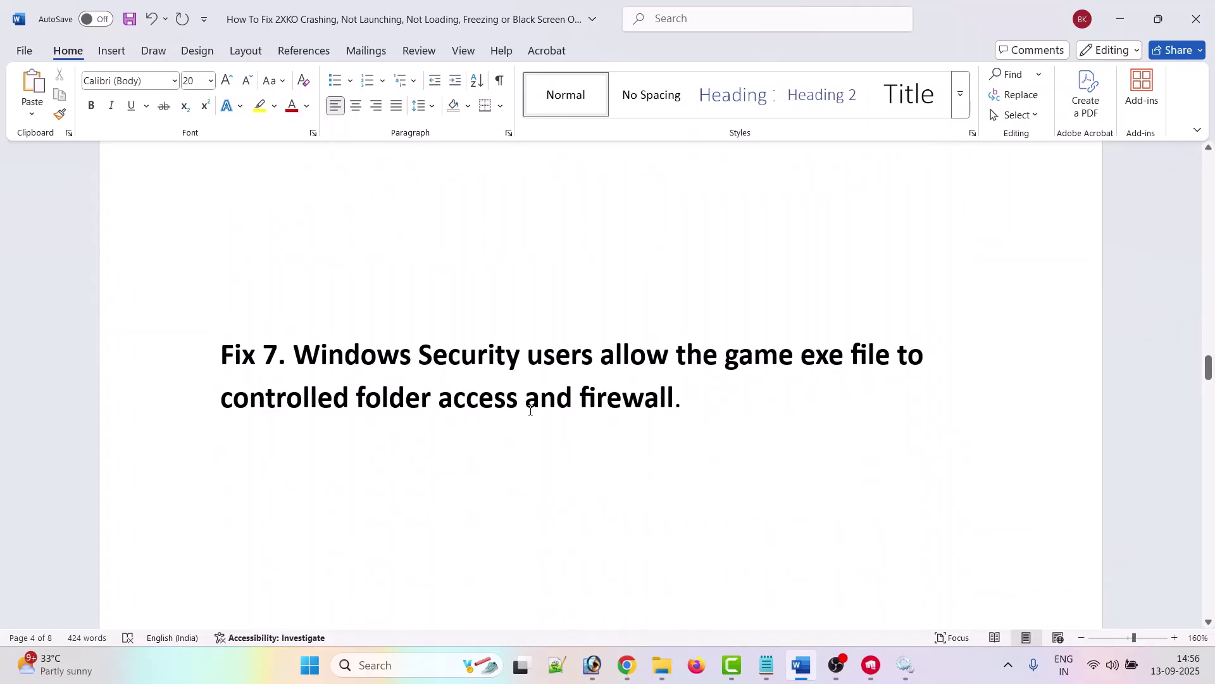
# Step: Open Windows Security via search and go to Virus & threat protection's ransomware protection settings
pyautogui.click(392, 666)
pyautogui.write('windows security')
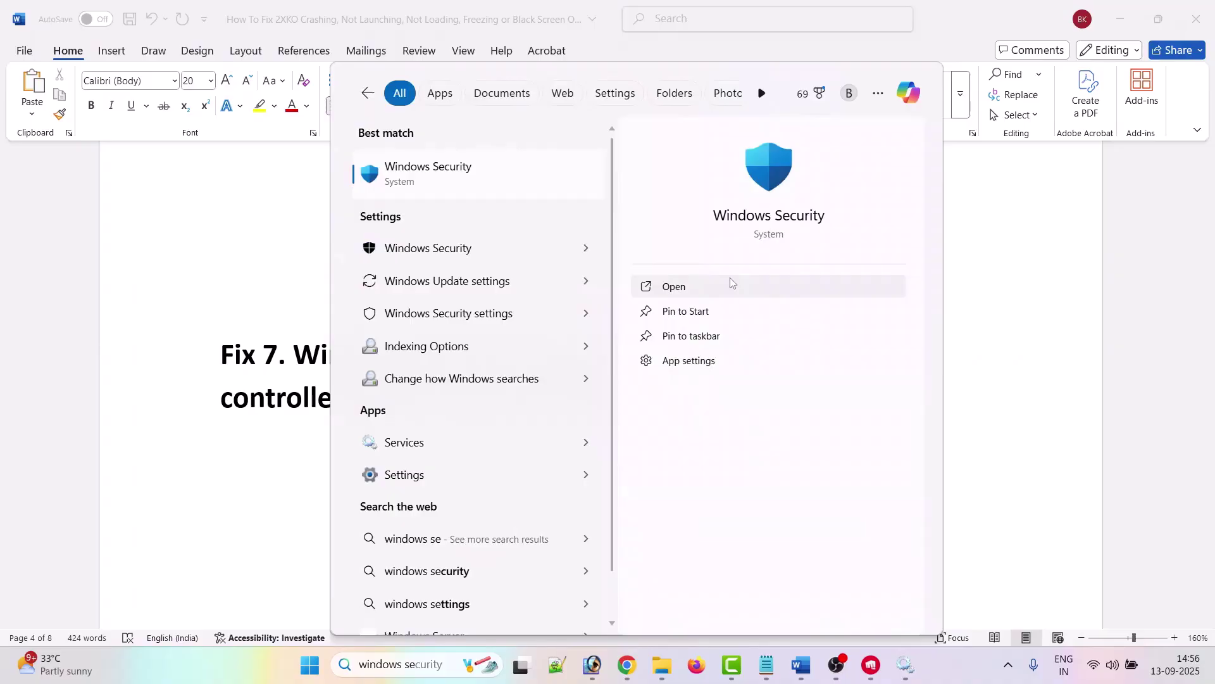
pyautogui.click(733, 280)
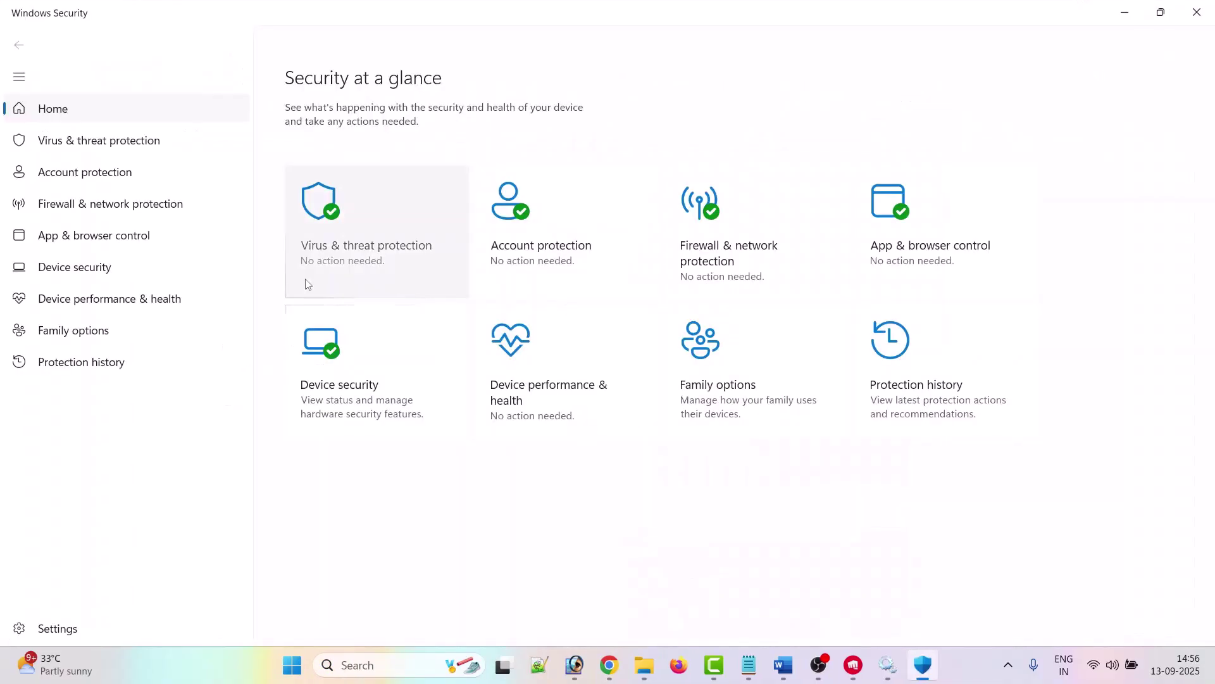
pyautogui.click(372, 251)
pyautogui.scroll(-5, 371, 266)
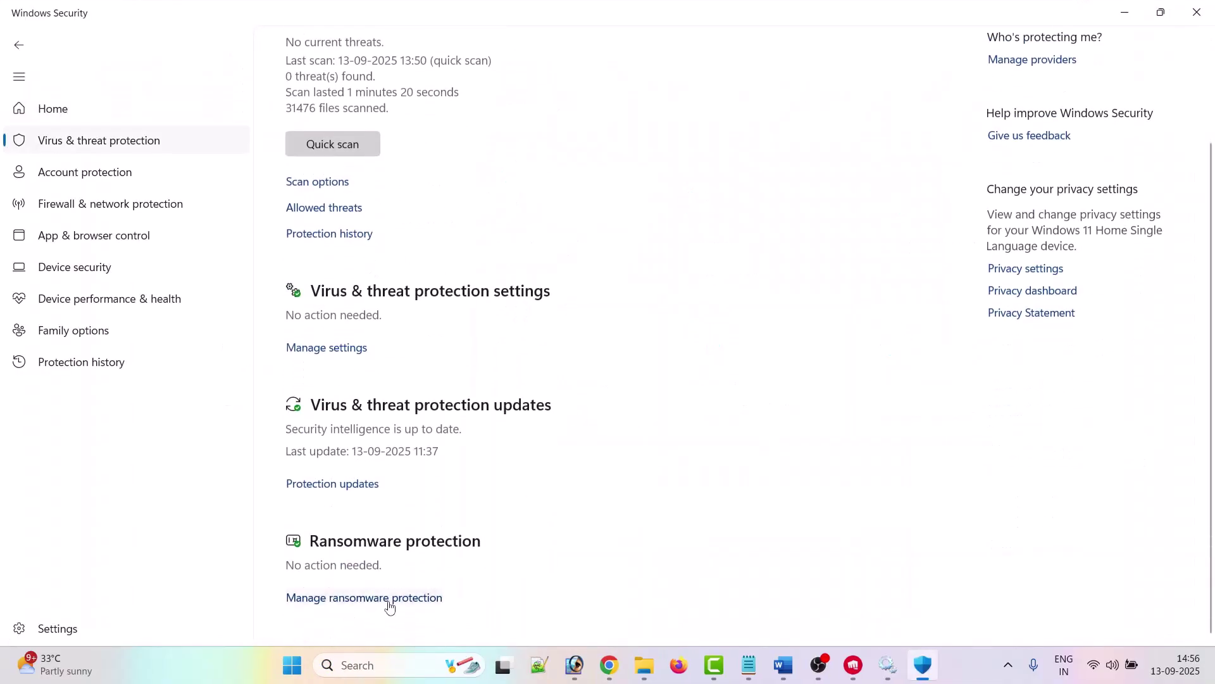
pyautogui.click(389, 604)
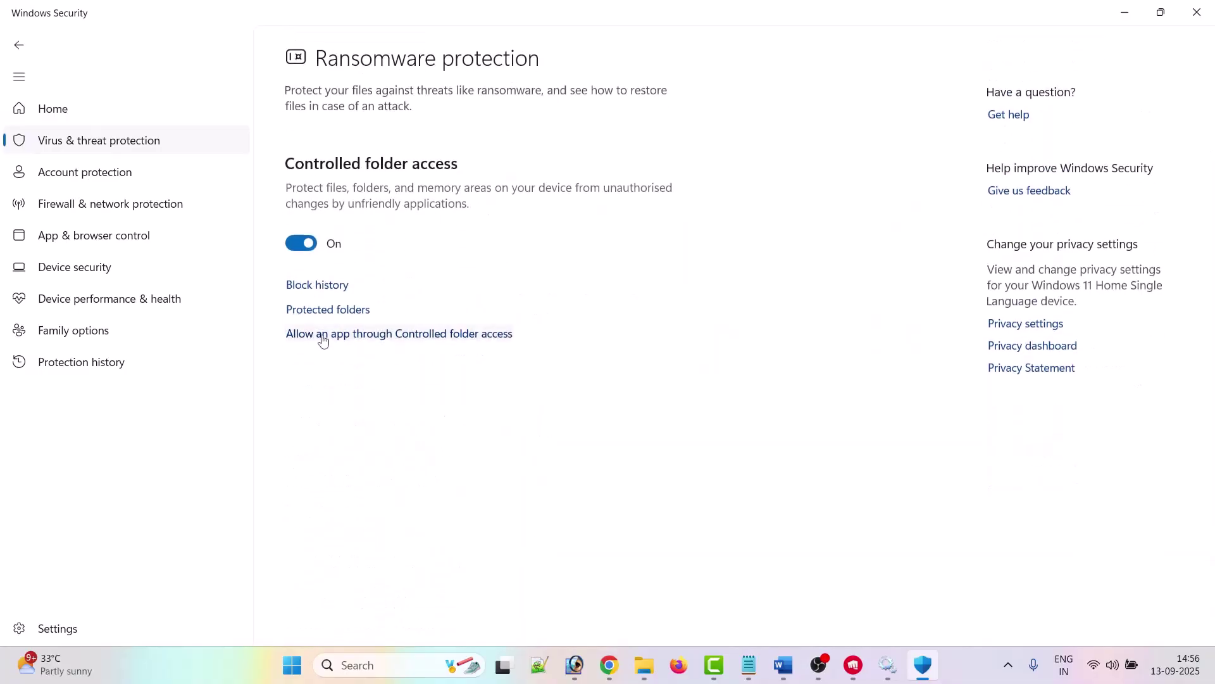
# Step: Allow the Lion app from E:\Riot Games\2XKO\Live through Controlled folder access
pyautogui.click(464, 335)
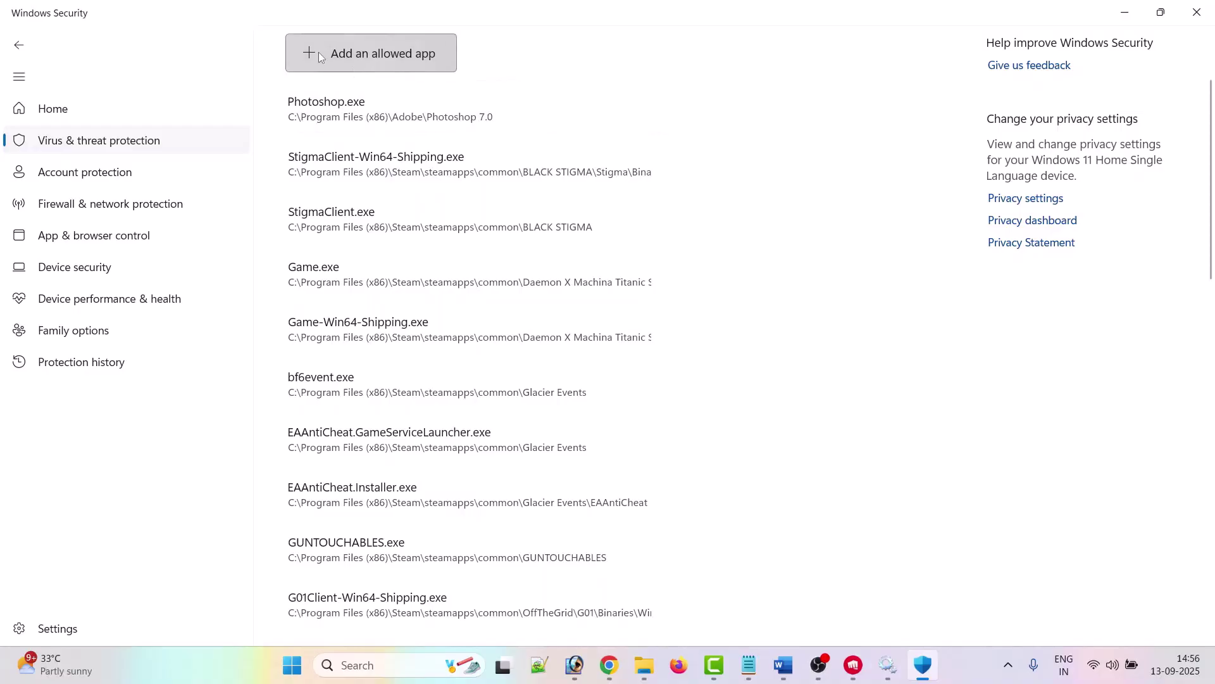
pyautogui.click(318, 52)
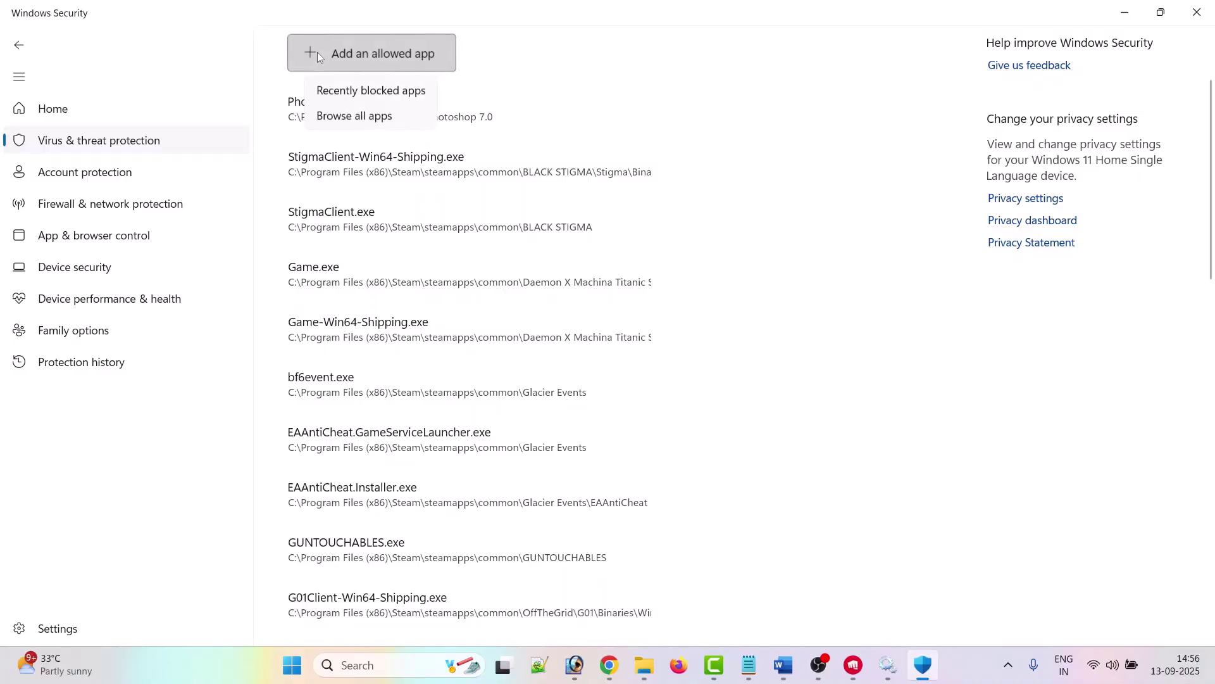
pyautogui.click(365, 116)
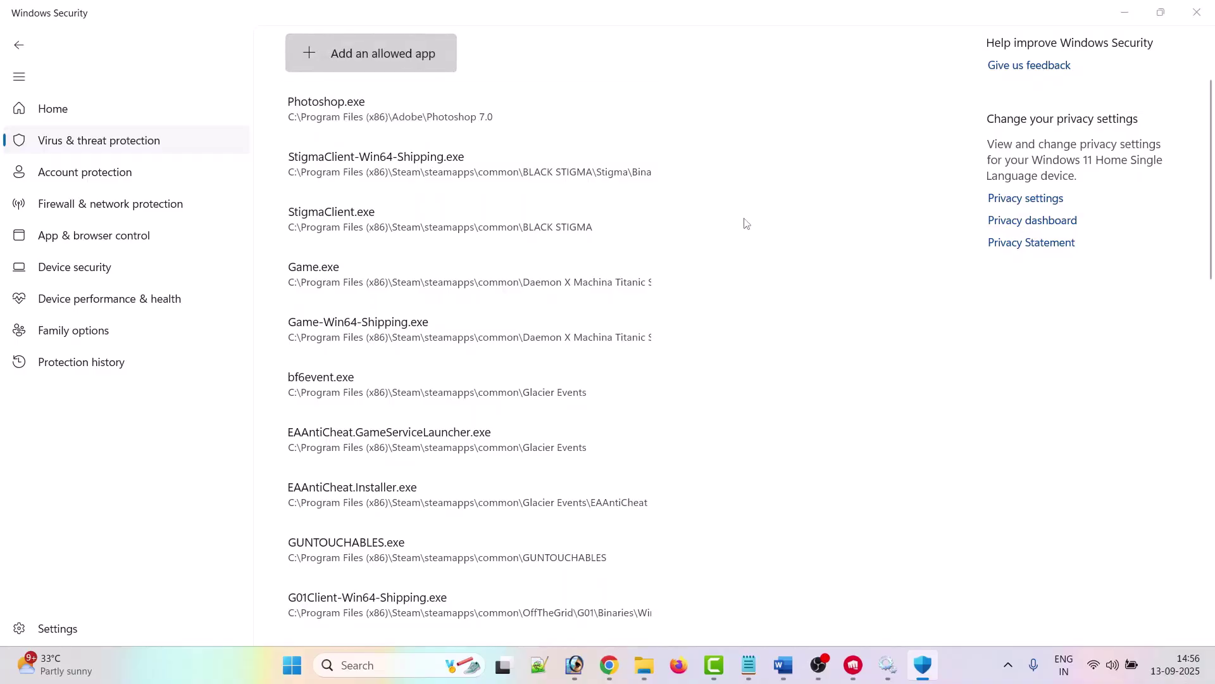
pyautogui.scroll(-5, 63, 253)
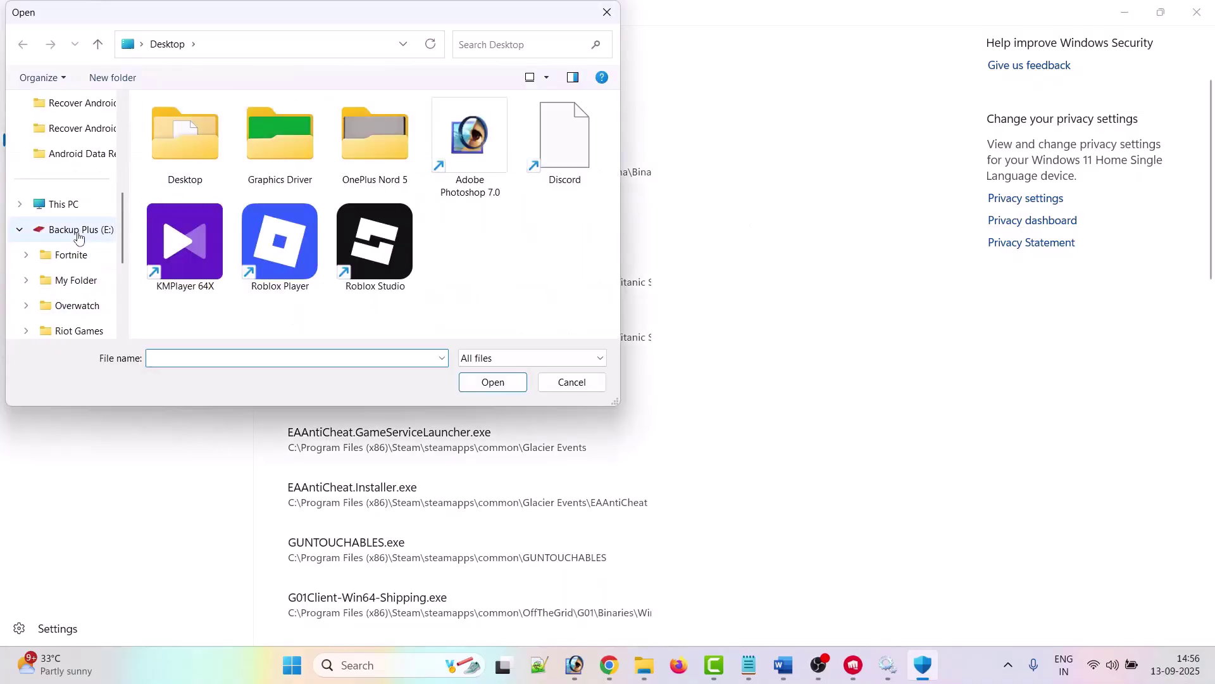
pyautogui.click(69, 229)
pyautogui.doubleClick(188, 251)
pyautogui.click(179, 131)
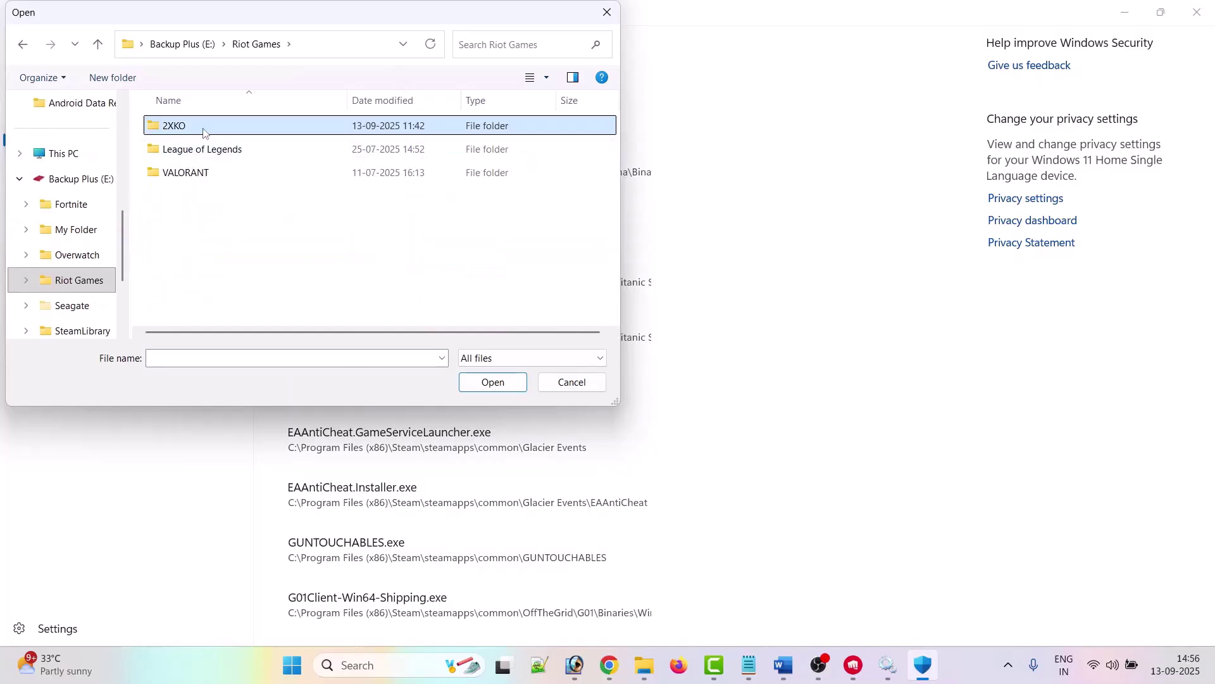
pyautogui.doubleClick(203, 132)
pyautogui.doubleClick(196, 127)
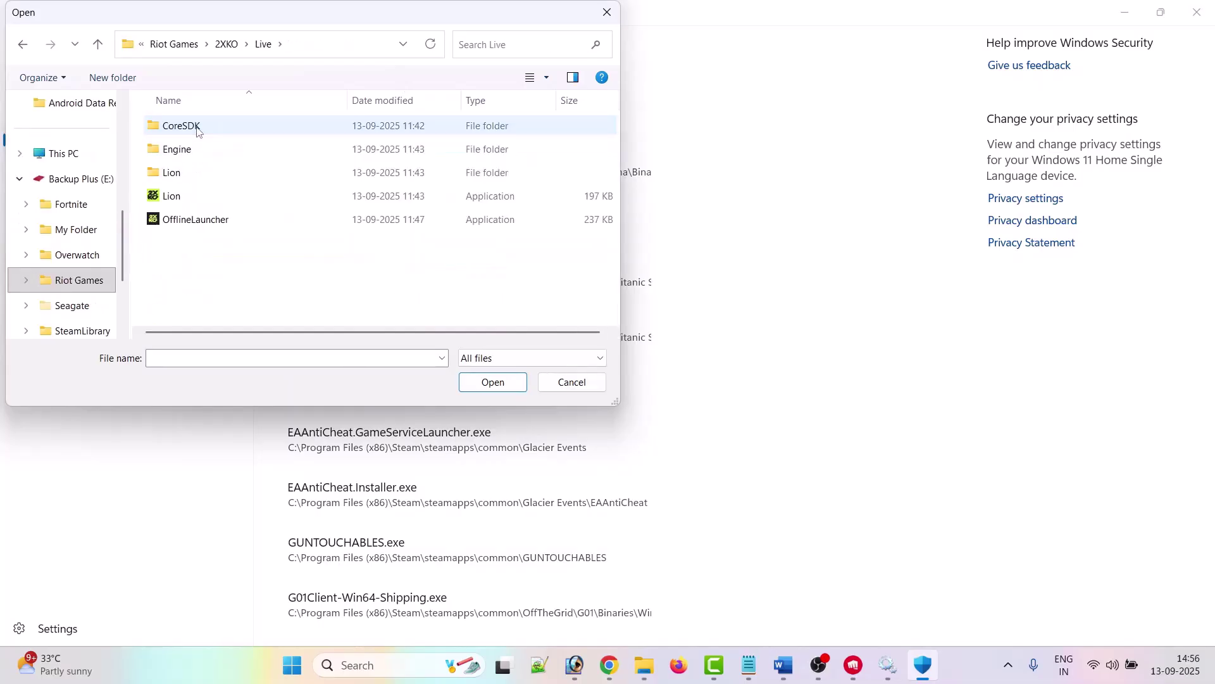
pyautogui.click(207, 203)
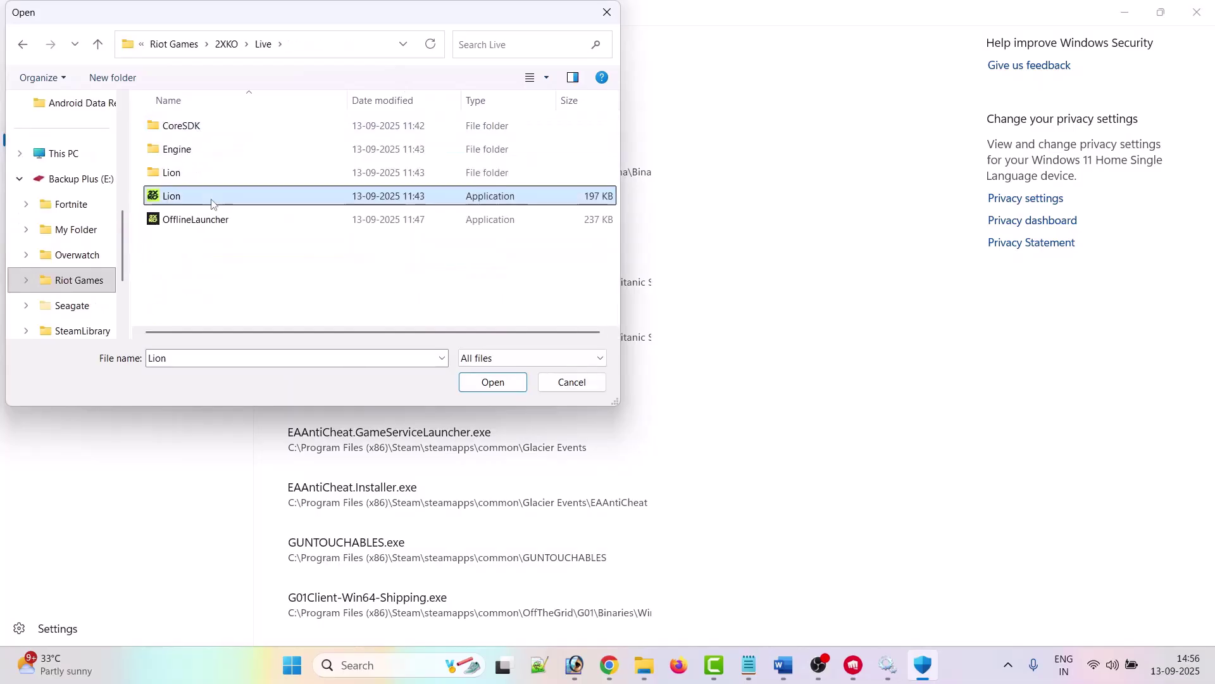
pyautogui.click(491, 385)
# Step: Add OfflineLauncher to the Controlled folder access allowed apps
pyautogui.click(365, 61)
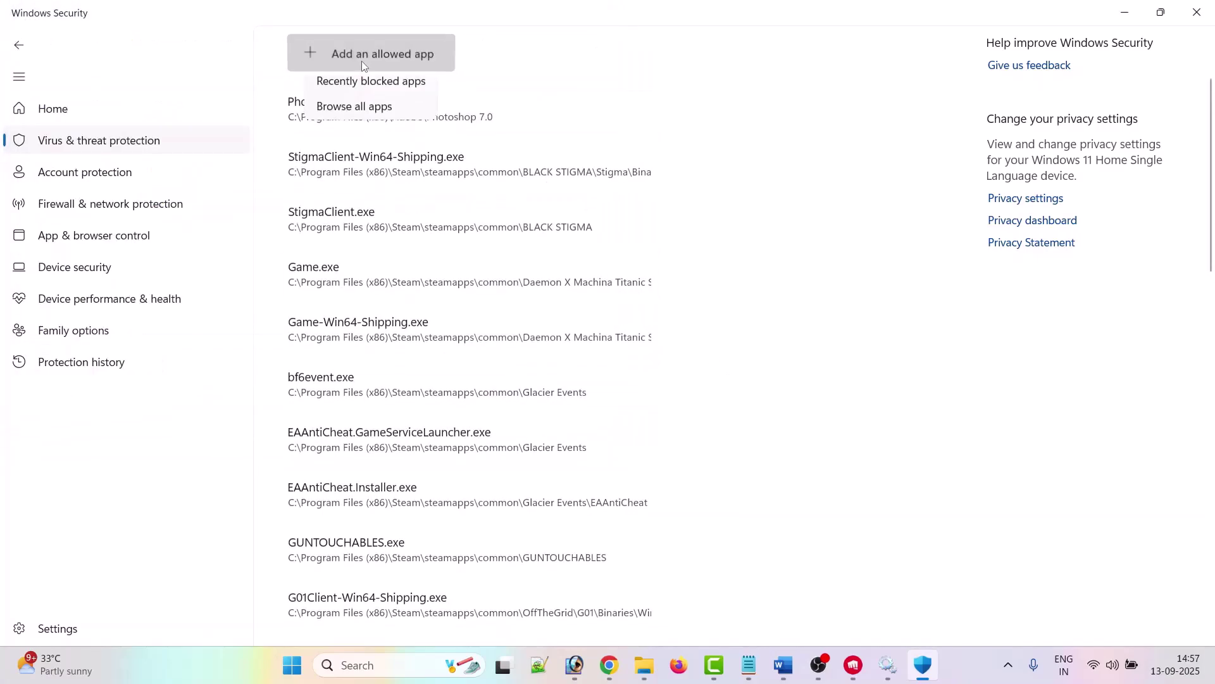
pyautogui.click(371, 120)
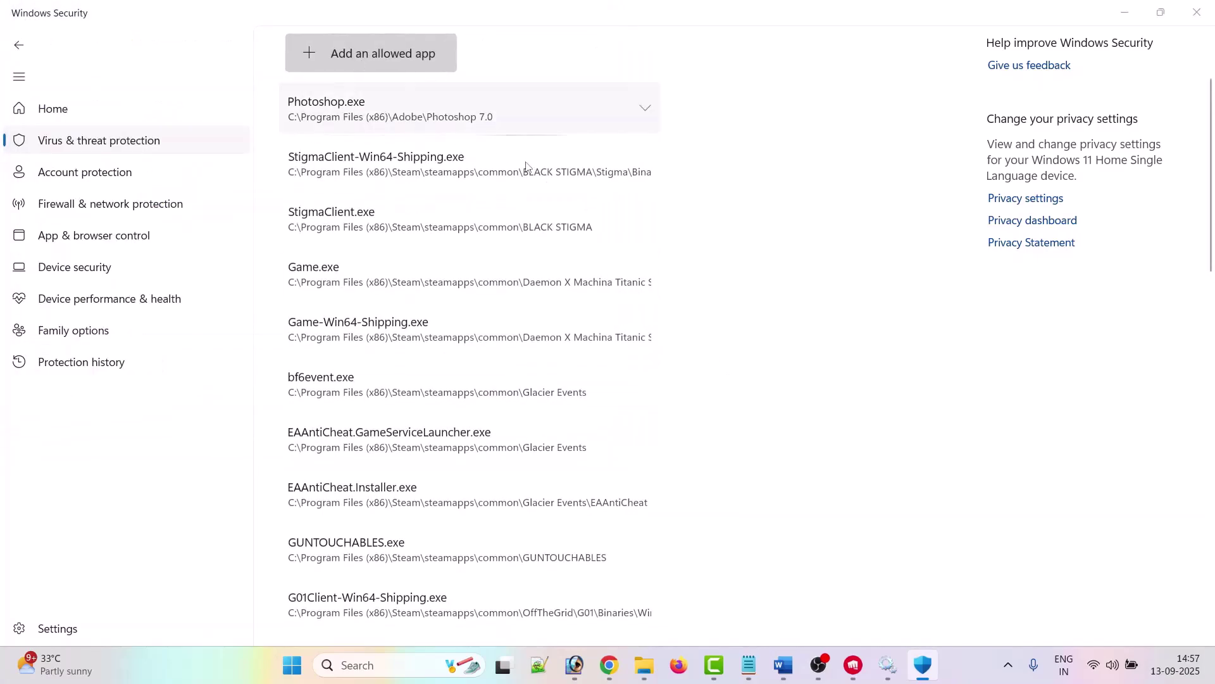
pyautogui.click(198, 223)
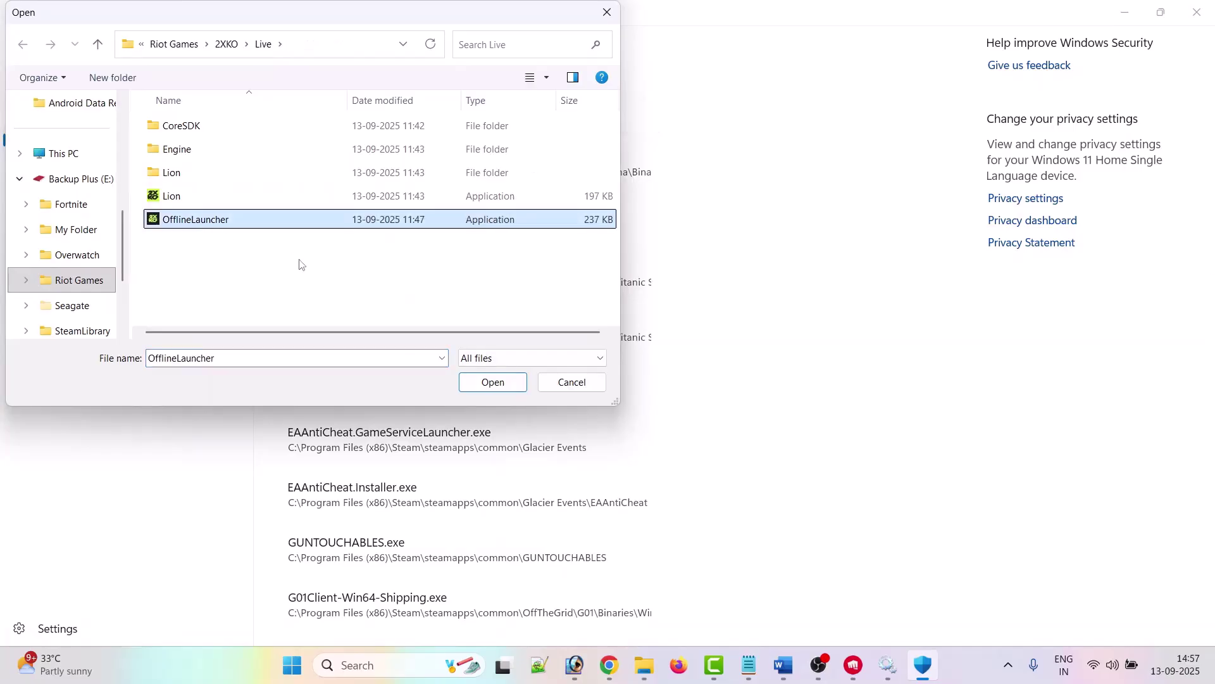
pyautogui.click(461, 387)
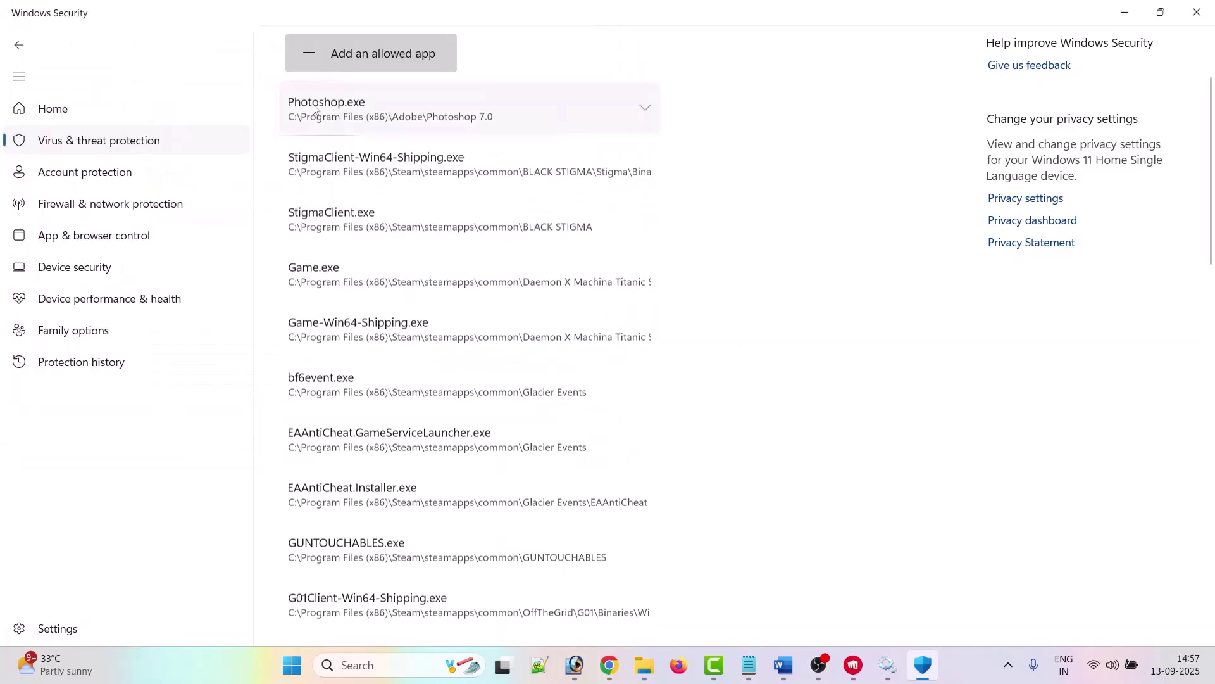
# Step: Add Lion-Win64-Shipping from Lion\Binaries\Win64 as an allowed app
pyautogui.click(347, 49)
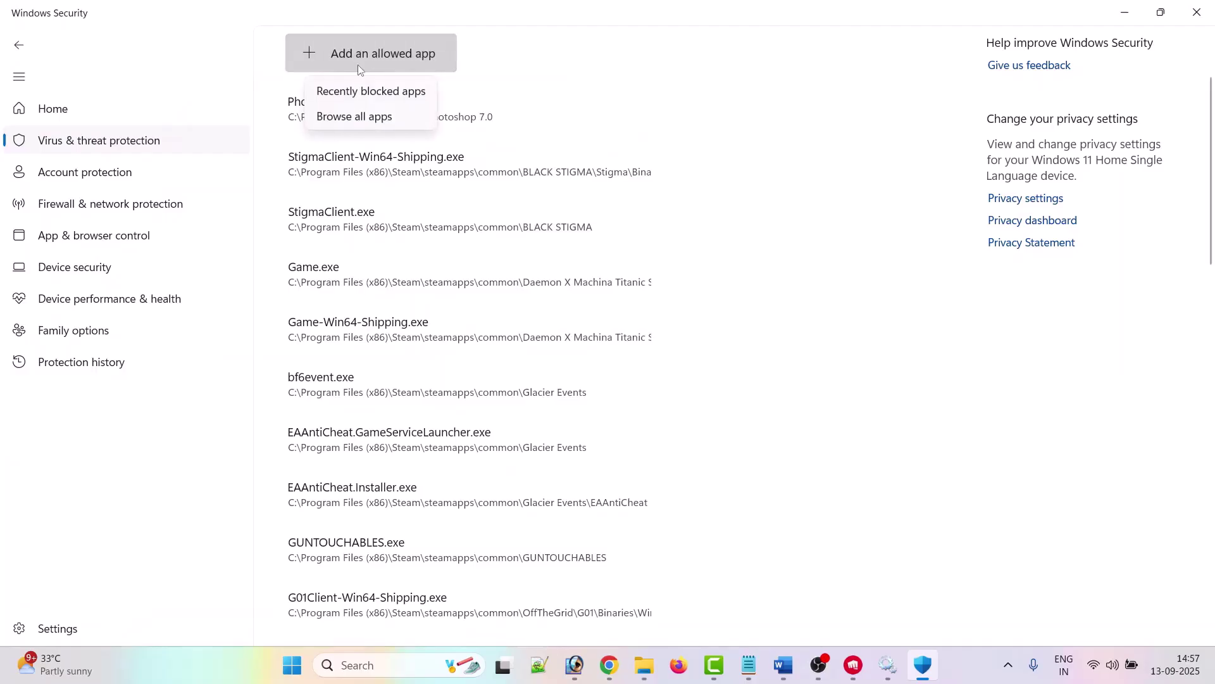
pyautogui.click(361, 121)
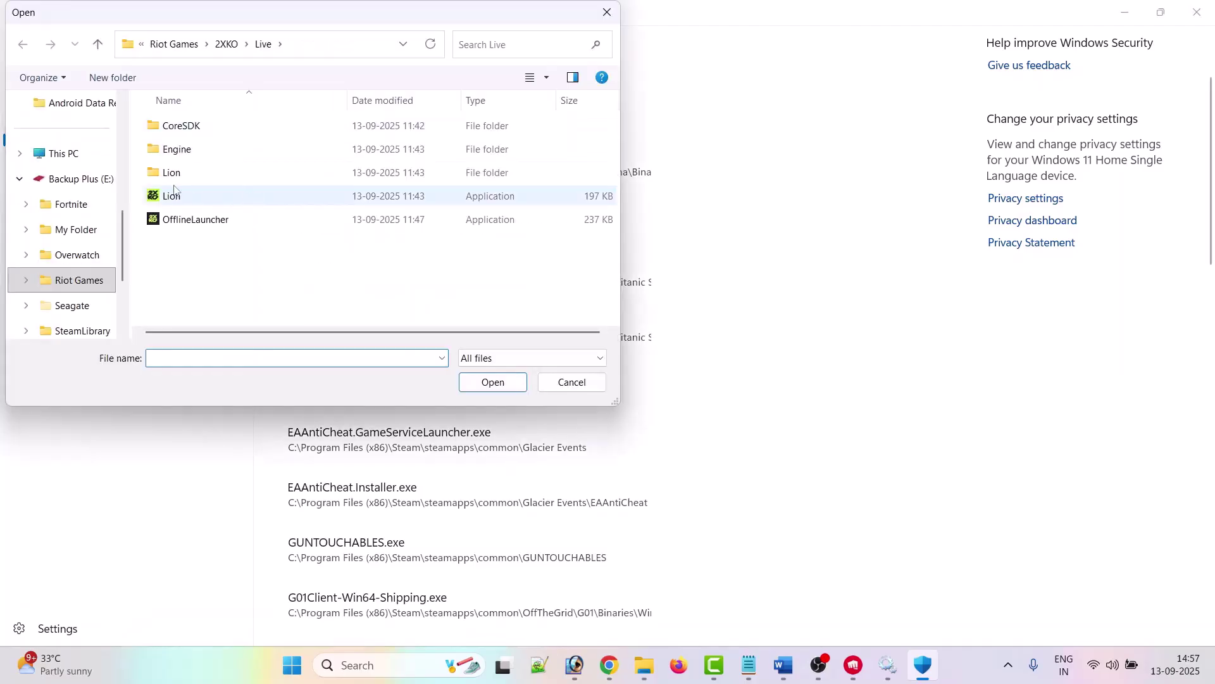
pyautogui.doubleClick(183, 175)
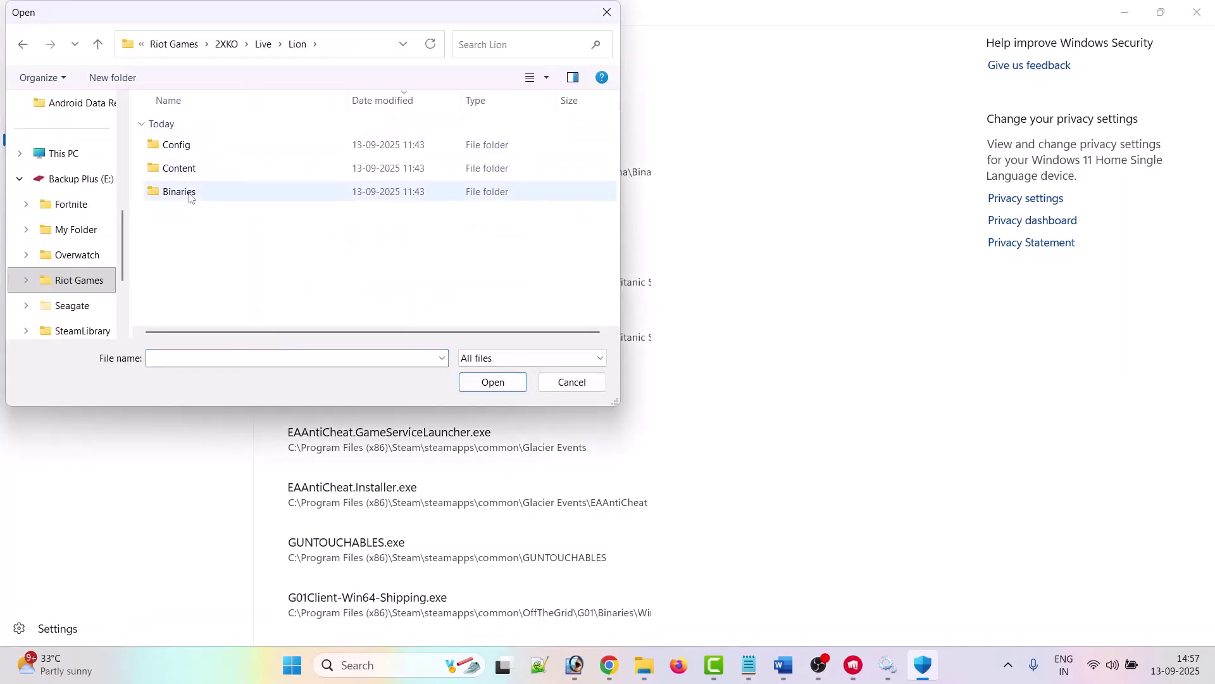
pyautogui.click(194, 196)
pyautogui.doubleClick(194, 196)
pyautogui.doubleClick(197, 147)
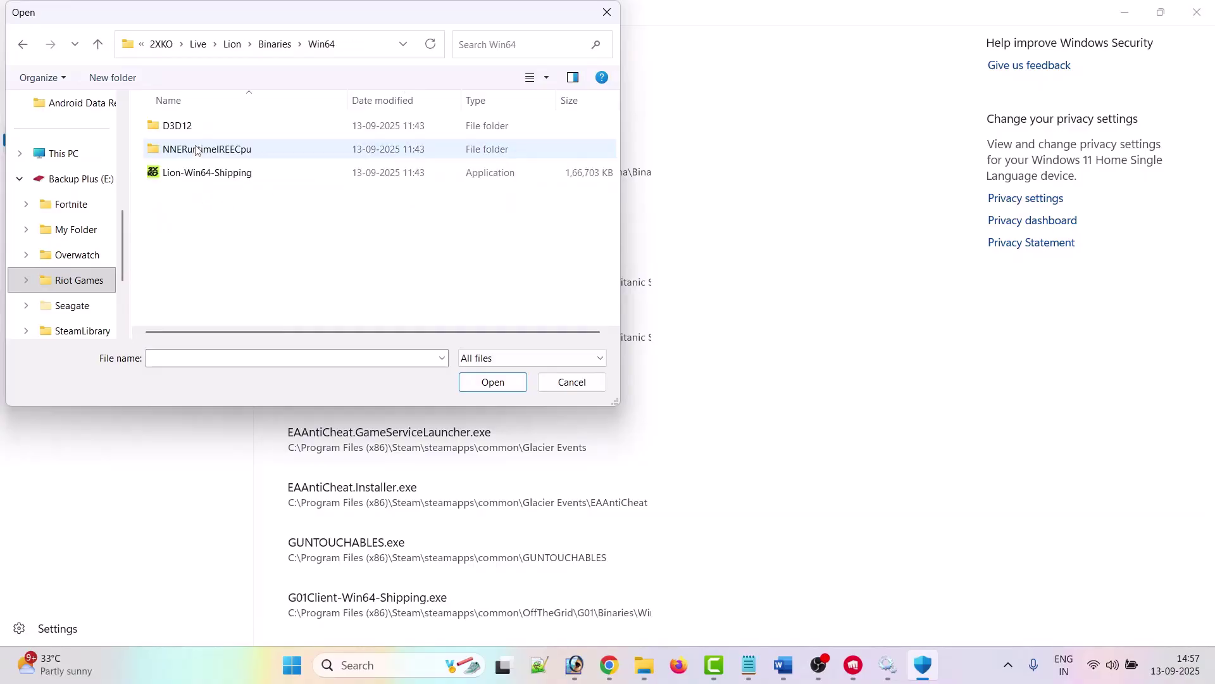
pyautogui.click(194, 175)
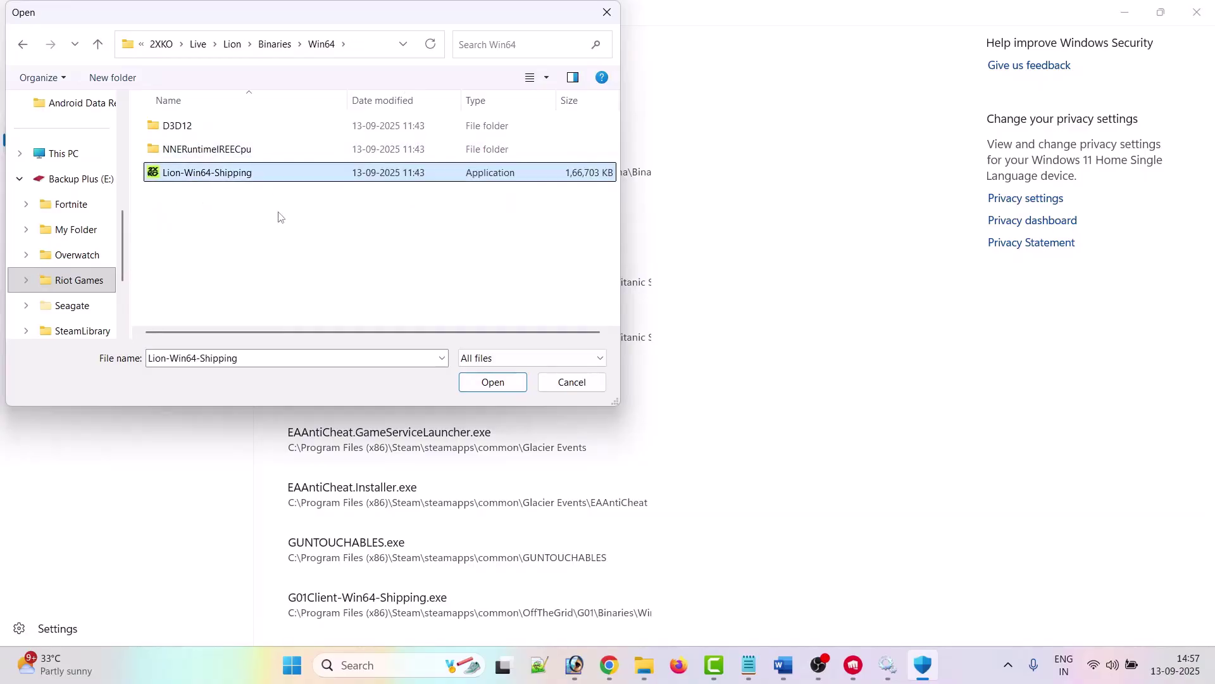
pyautogui.click(493, 382)
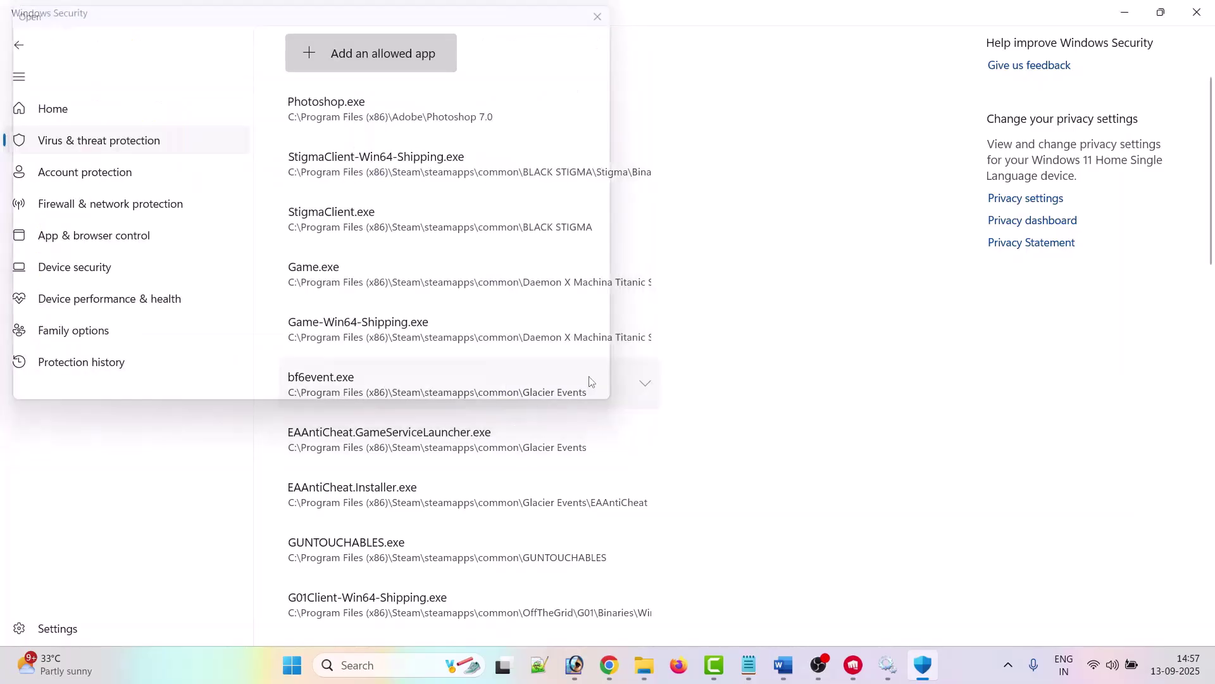
# Step: Open the firewall's allowed-apps list and unlock it for editing
pyautogui.click(17, 45)
pyautogui.click(17, 47)
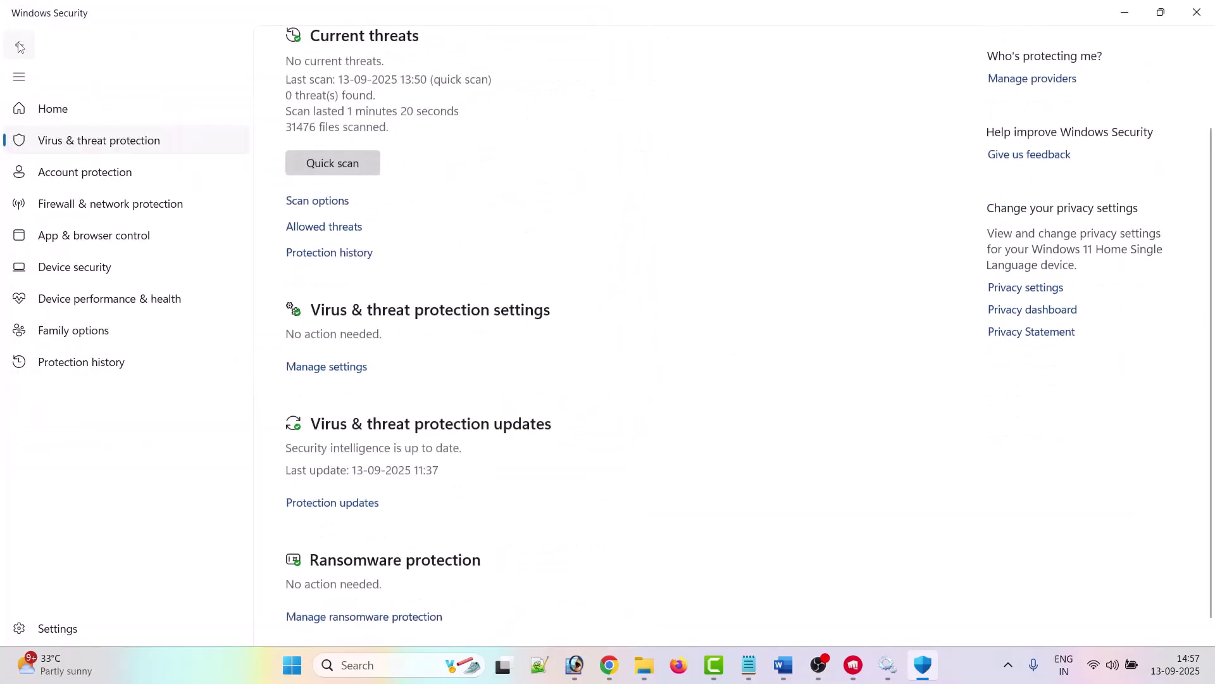
pyautogui.click(19, 46)
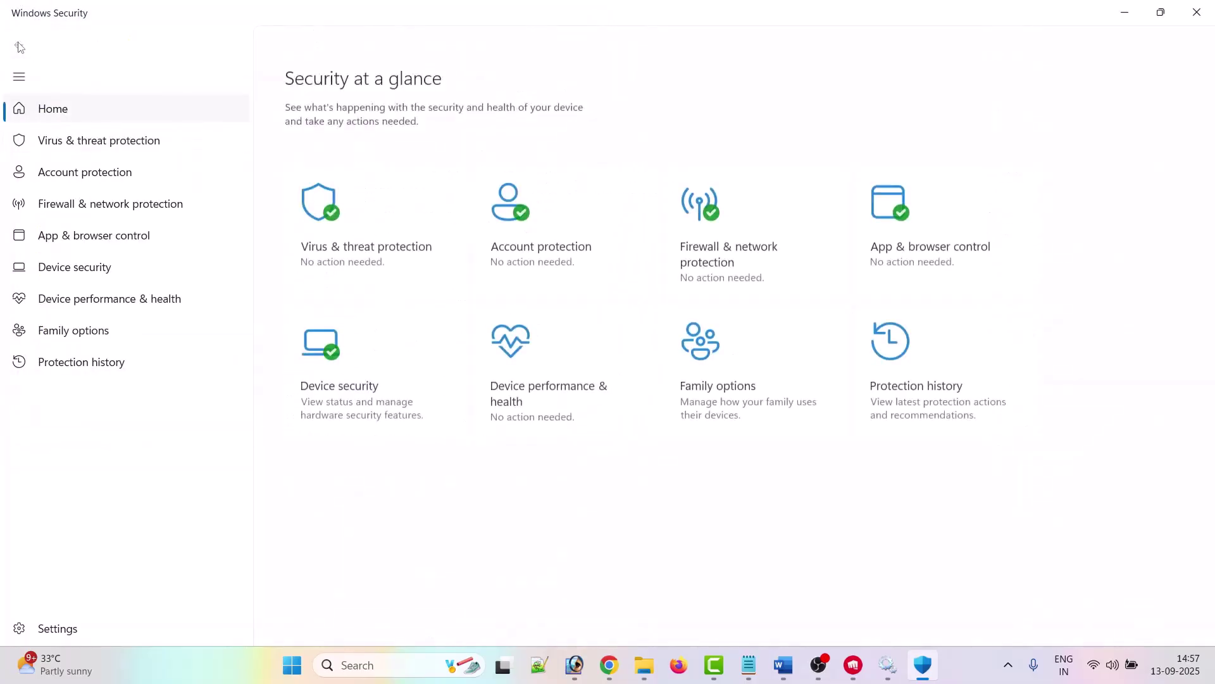
pyautogui.click(742, 251)
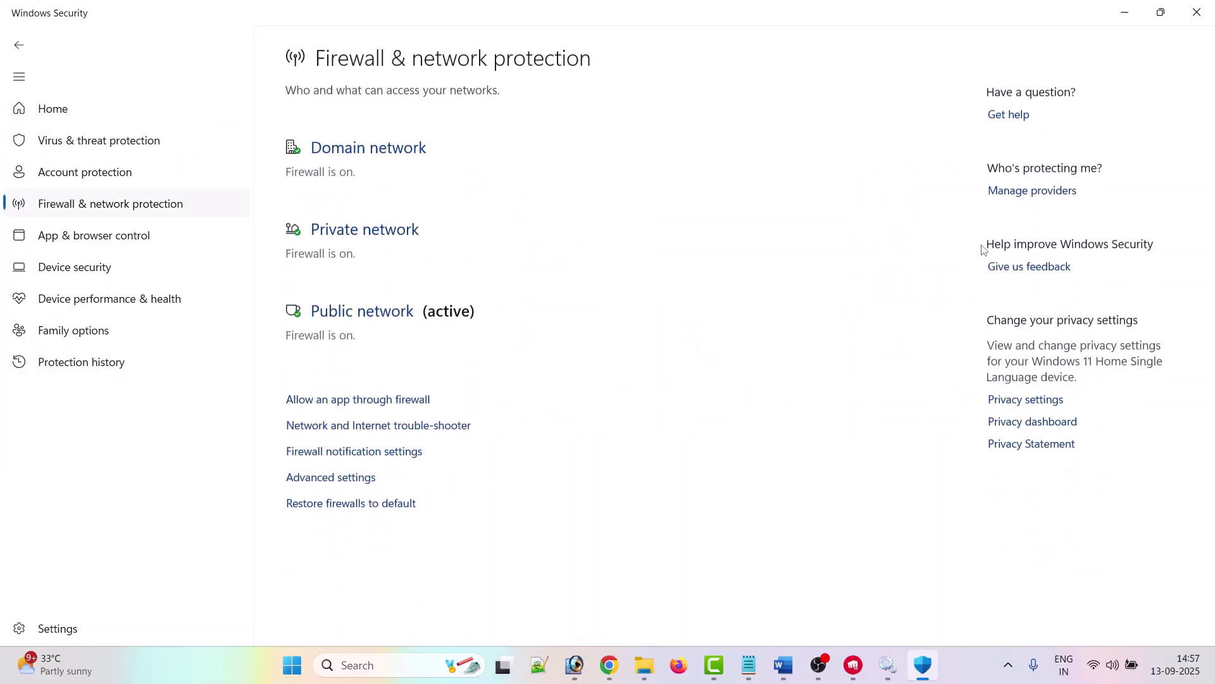
pyautogui.click(388, 405)
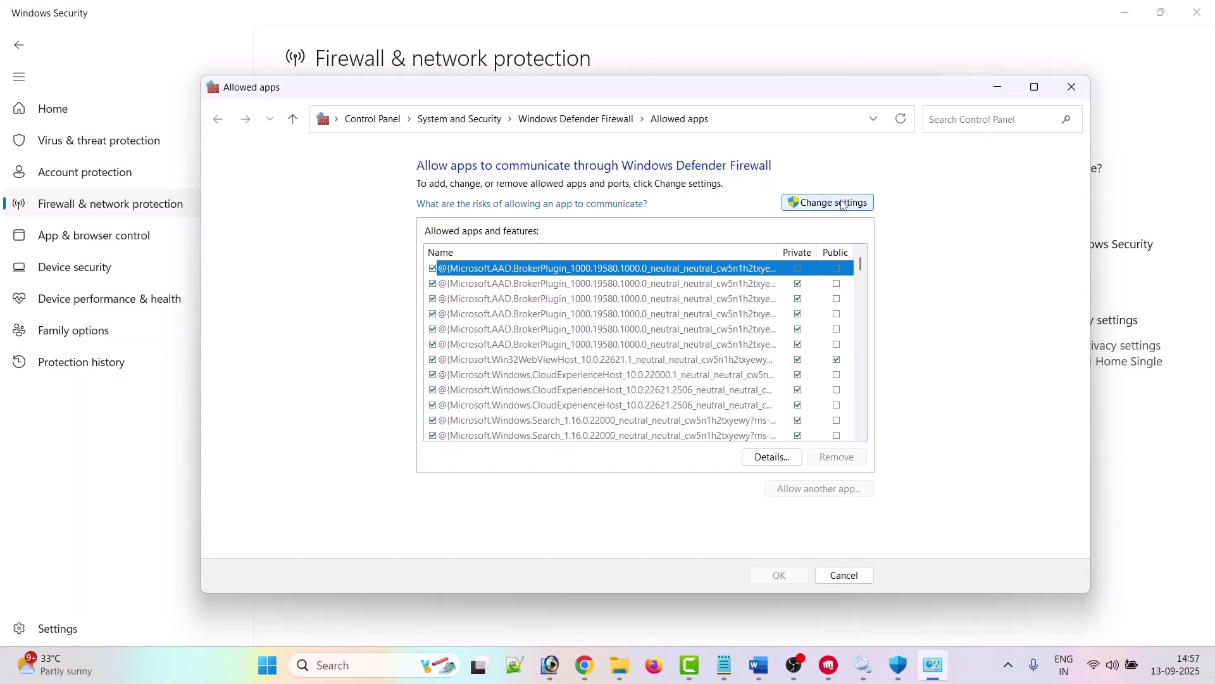
pyautogui.click(861, 203)
# Step: Add Lion from Riot Games\2XKO\Live to the firewall exceptions, allowed on private networks
pyautogui.click(805, 493)
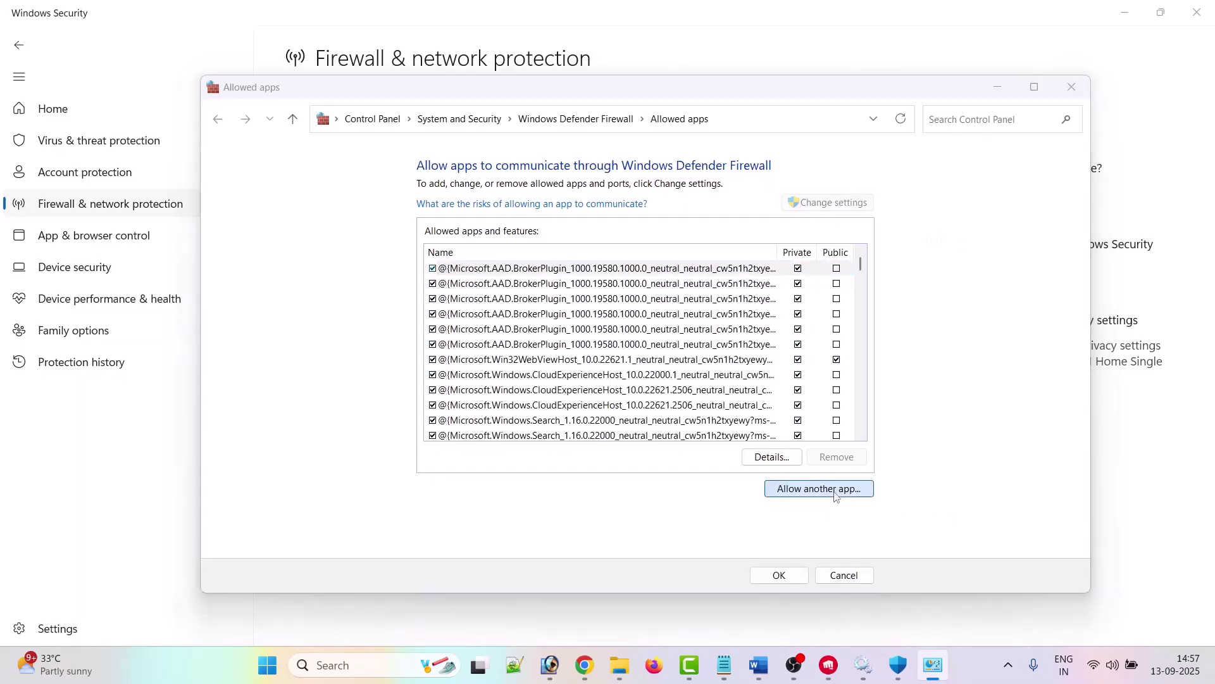
pyautogui.click(754, 420)
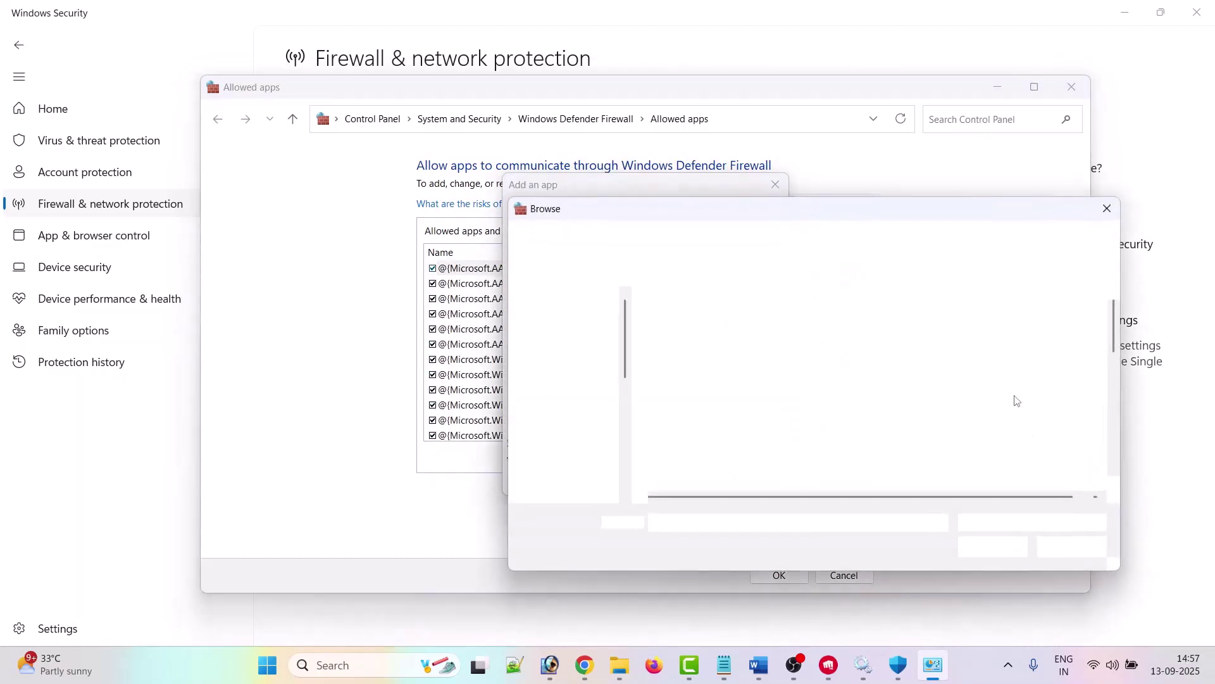
pyautogui.moveTo(911, 215); pyautogui.dragTo(755, 200)
pyautogui.scroll(-1, 411, 379)
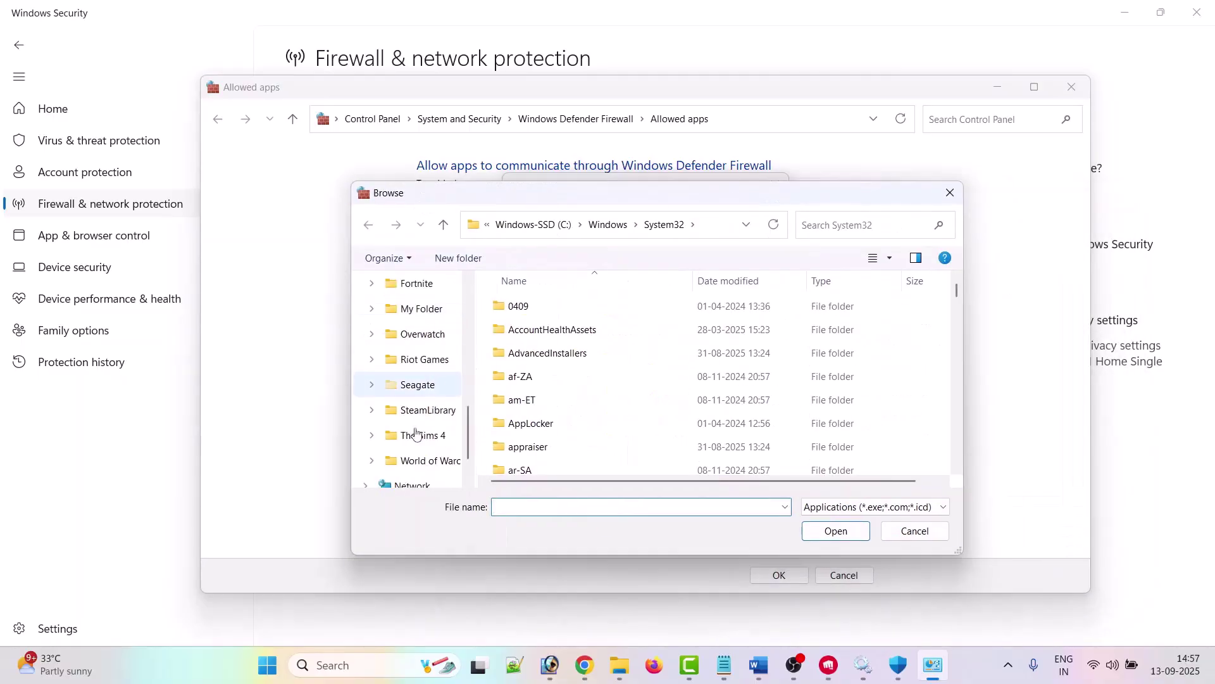
pyautogui.click(424, 355)
pyautogui.doubleClick(552, 310)
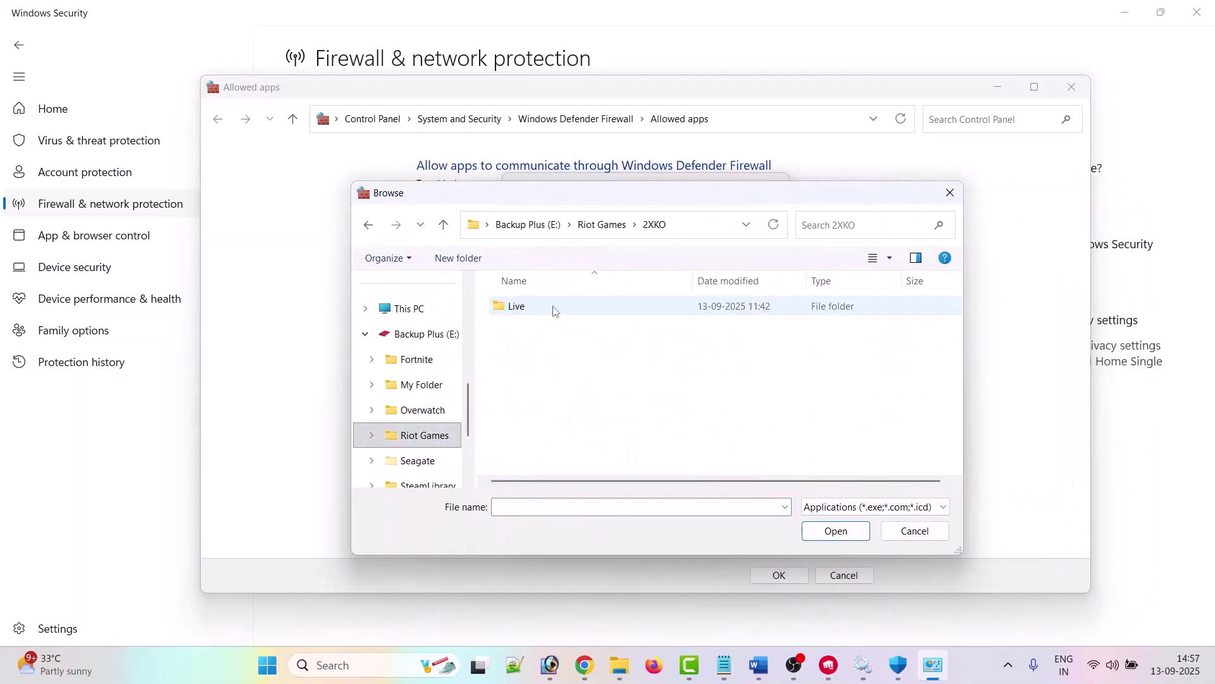
pyautogui.doubleClick(553, 310)
pyautogui.click(518, 377)
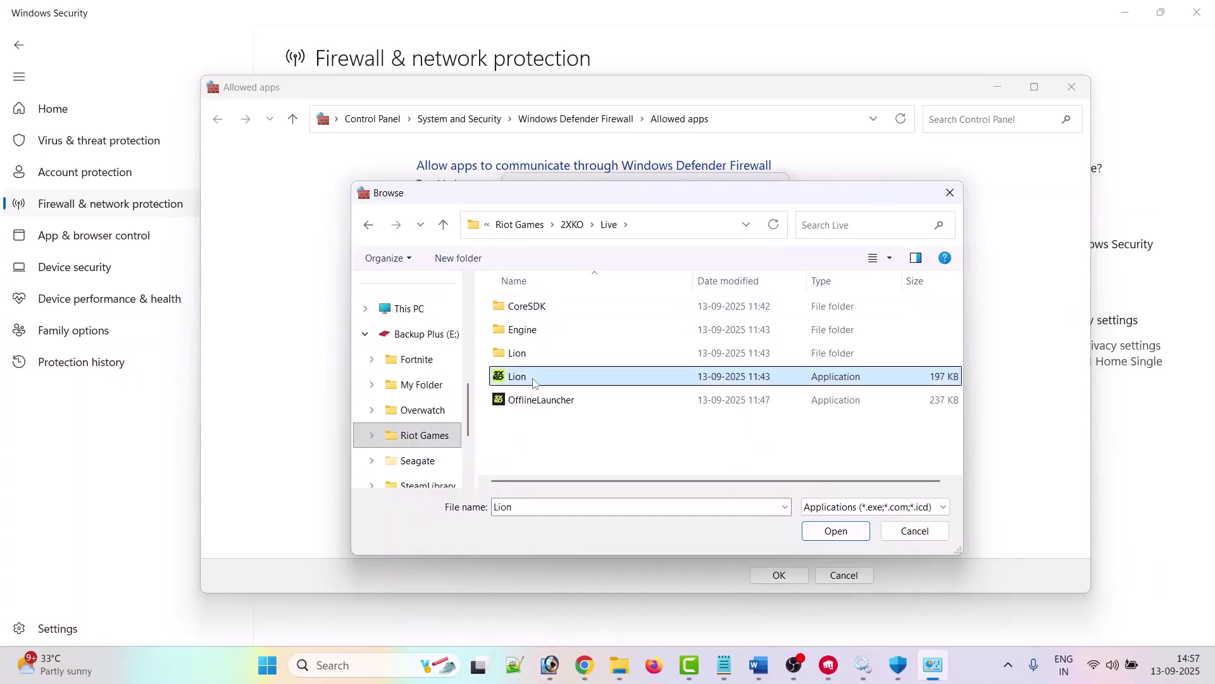
pyautogui.click(831, 538)
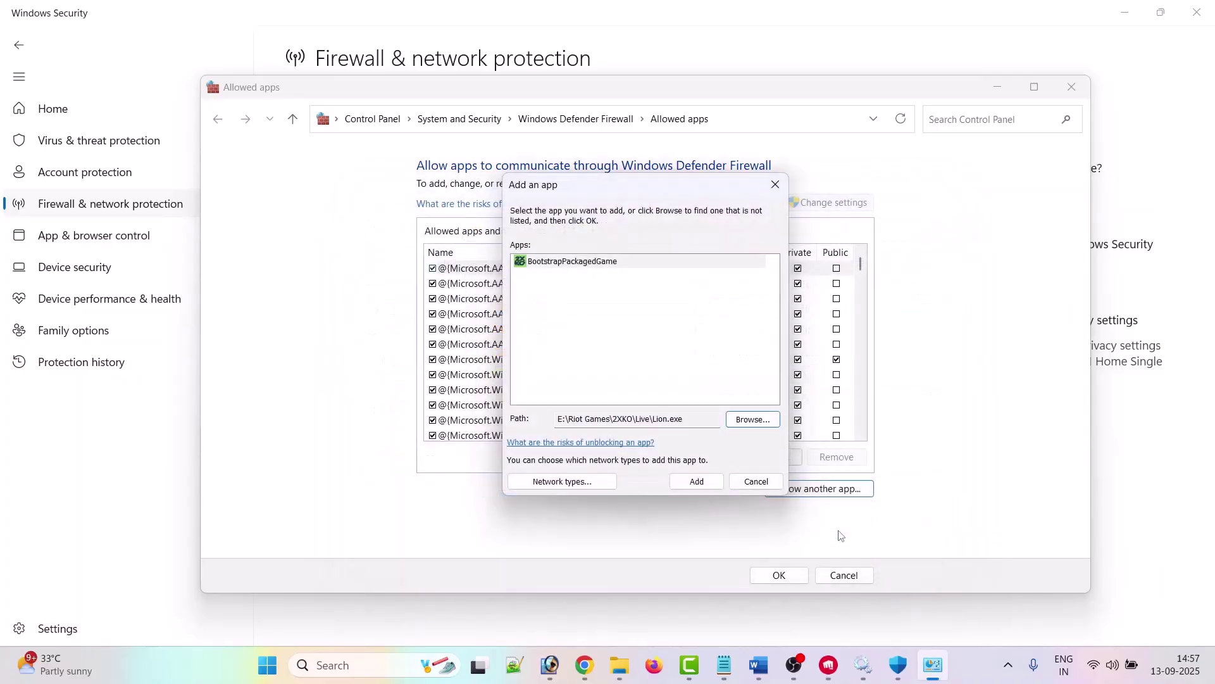
pyautogui.click(769, 480)
pyautogui.scroll(-1, 780, 427)
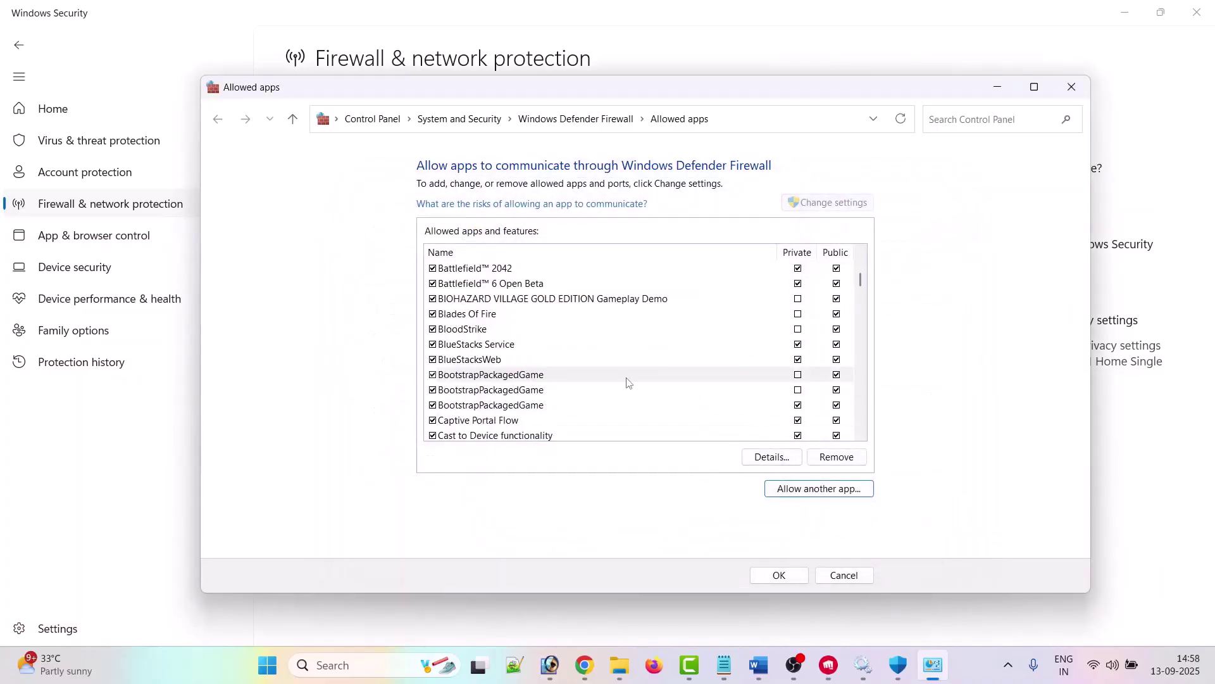
pyautogui.click(798, 376)
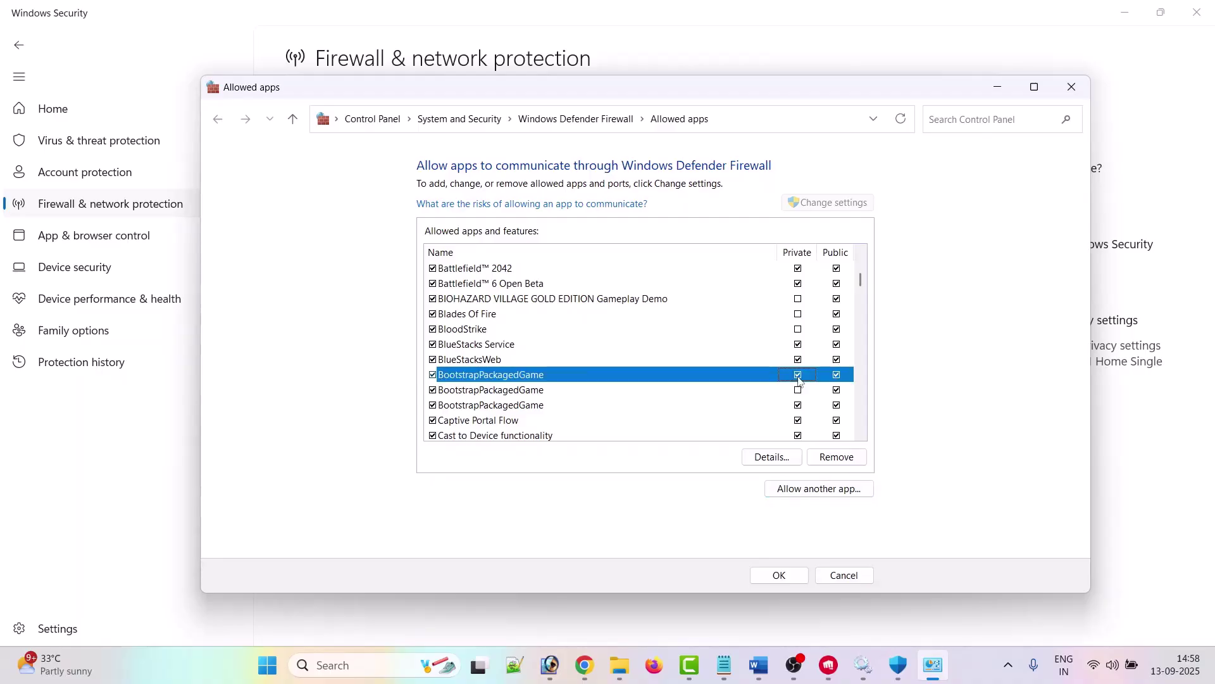
# Step: Add OfflineLauncher to the firewall exceptions and allow it on private networks
pyautogui.click(826, 494)
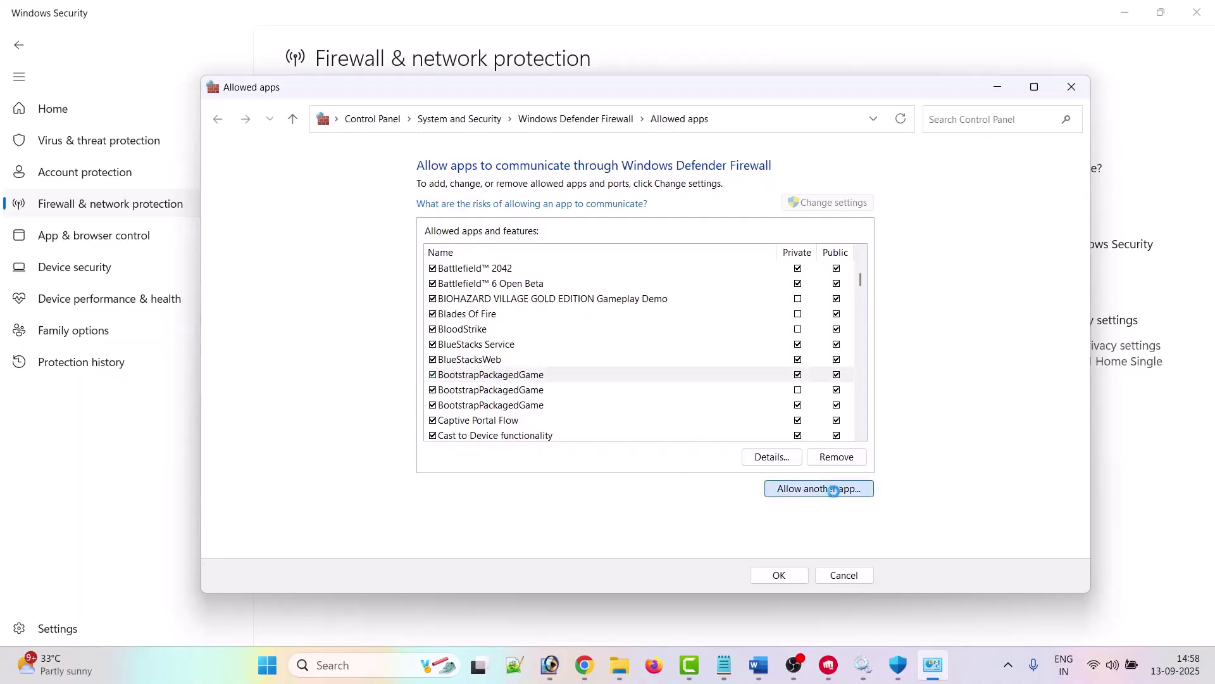
pyautogui.click(753, 422)
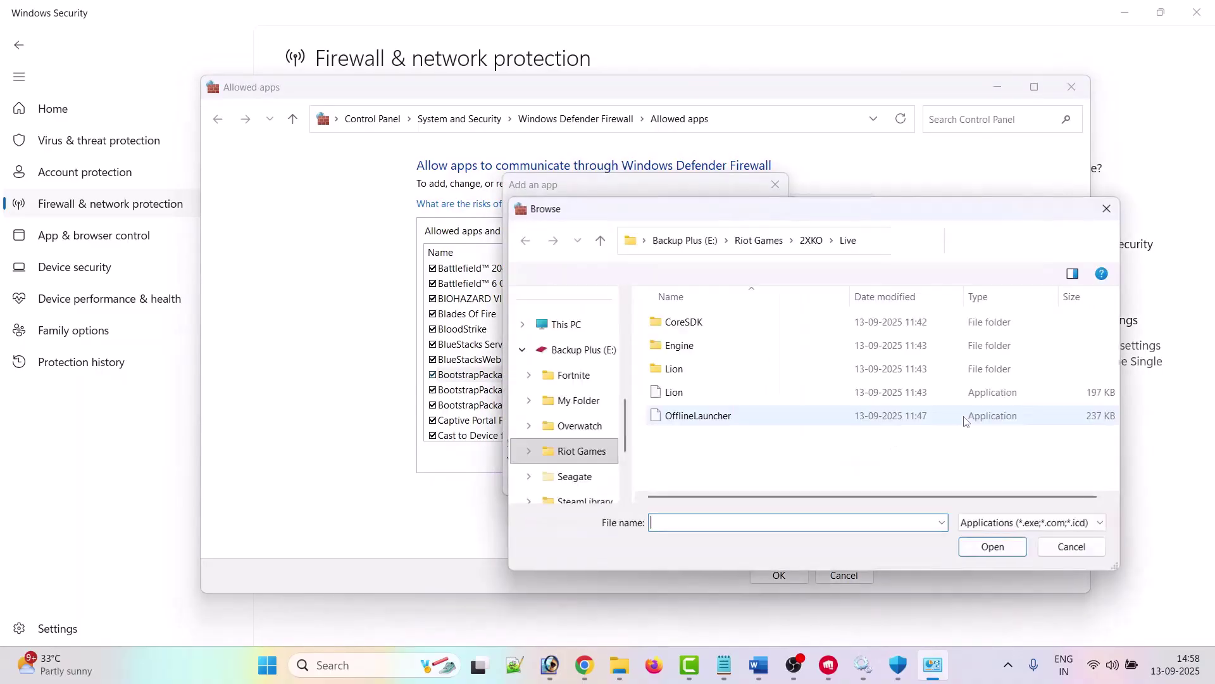
pyautogui.click(719, 423)
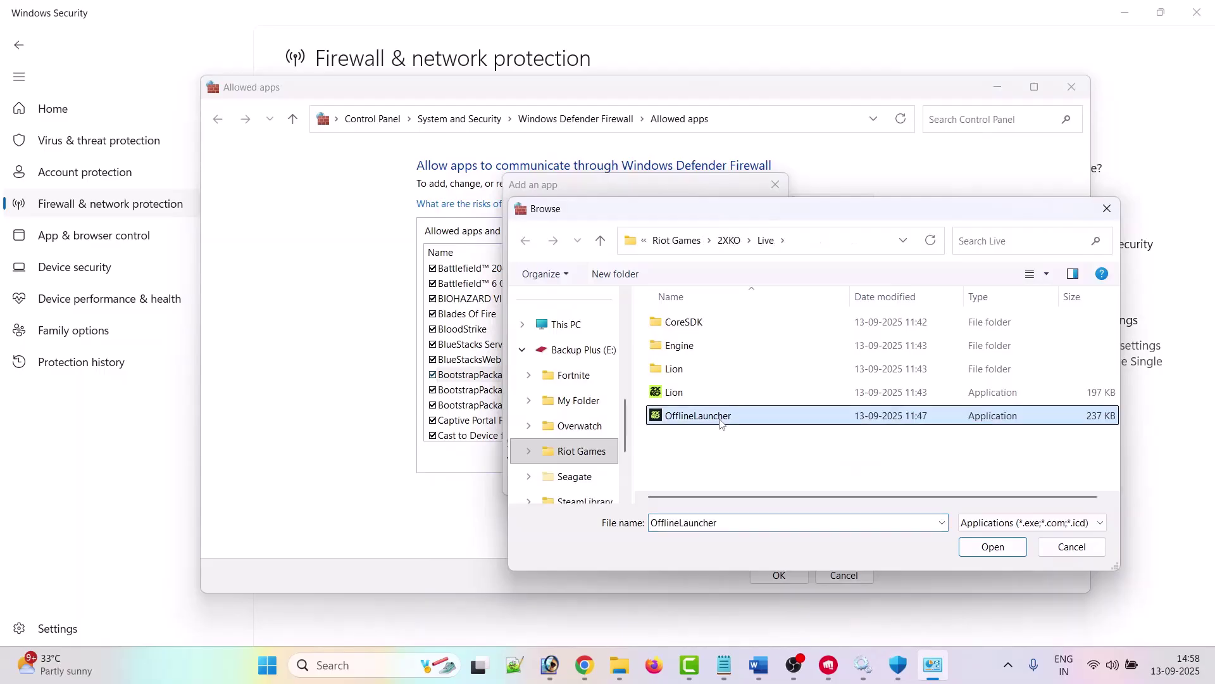
pyautogui.click(992, 548)
pyautogui.click(697, 483)
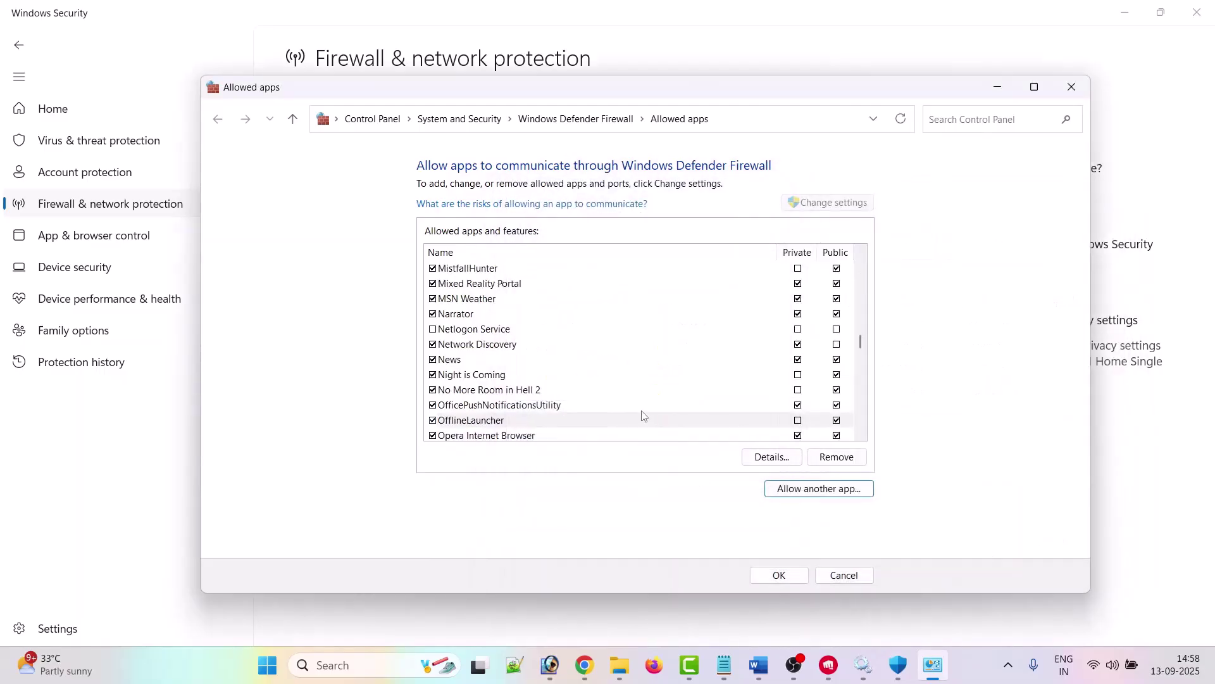
pyautogui.click(798, 421)
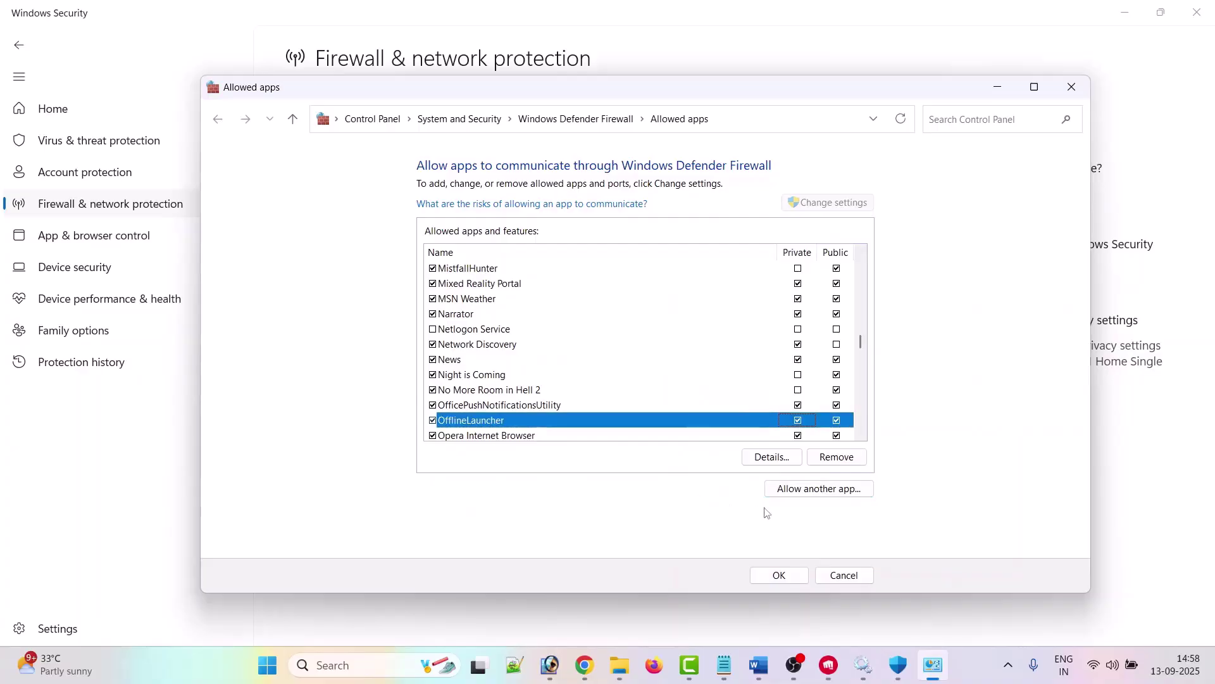
# Step: Add Lion-Win64-Shipping from Lion\Binaries\Win64, allow it on private networks, and save
pyautogui.click(820, 491)
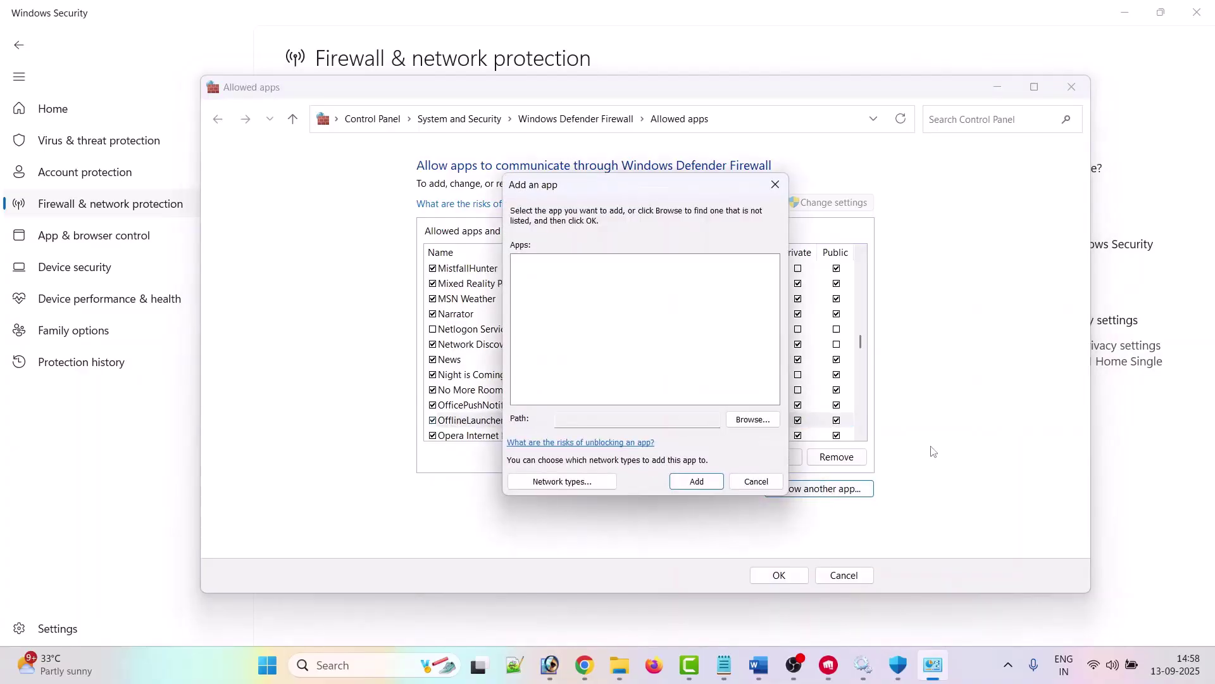
pyautogui.click(774, 420)
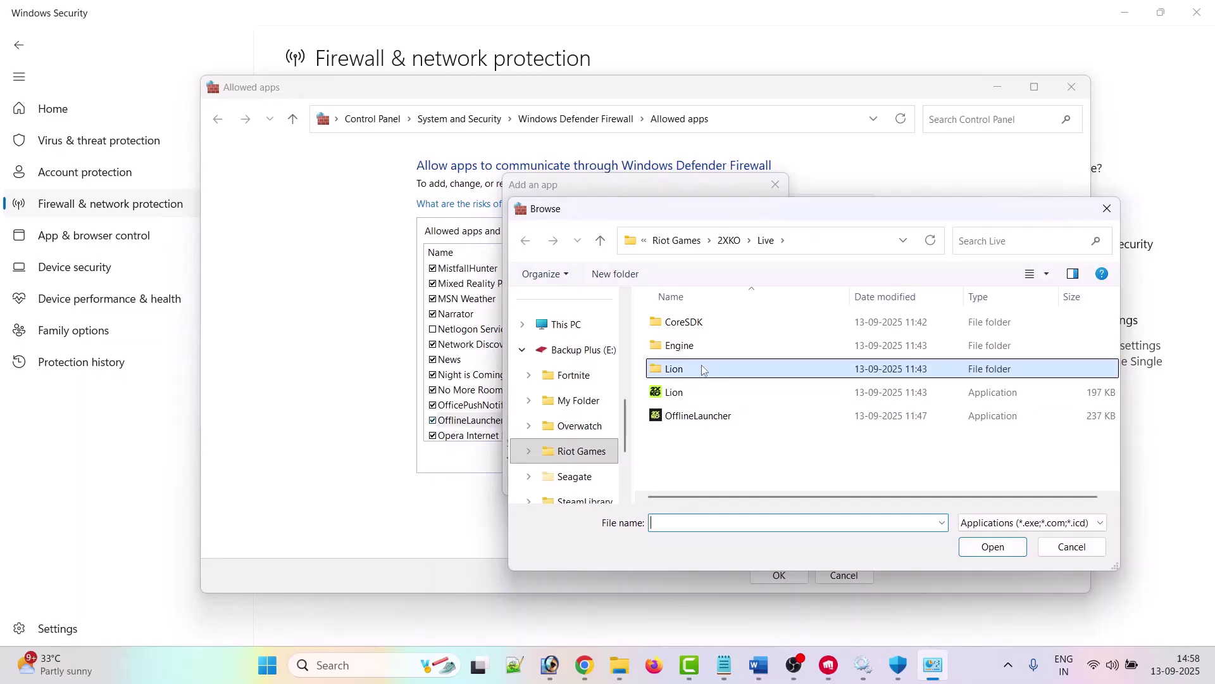
pyautogui.doubleClick(700, 367)
pyautogui.doubleClick(693, 391)
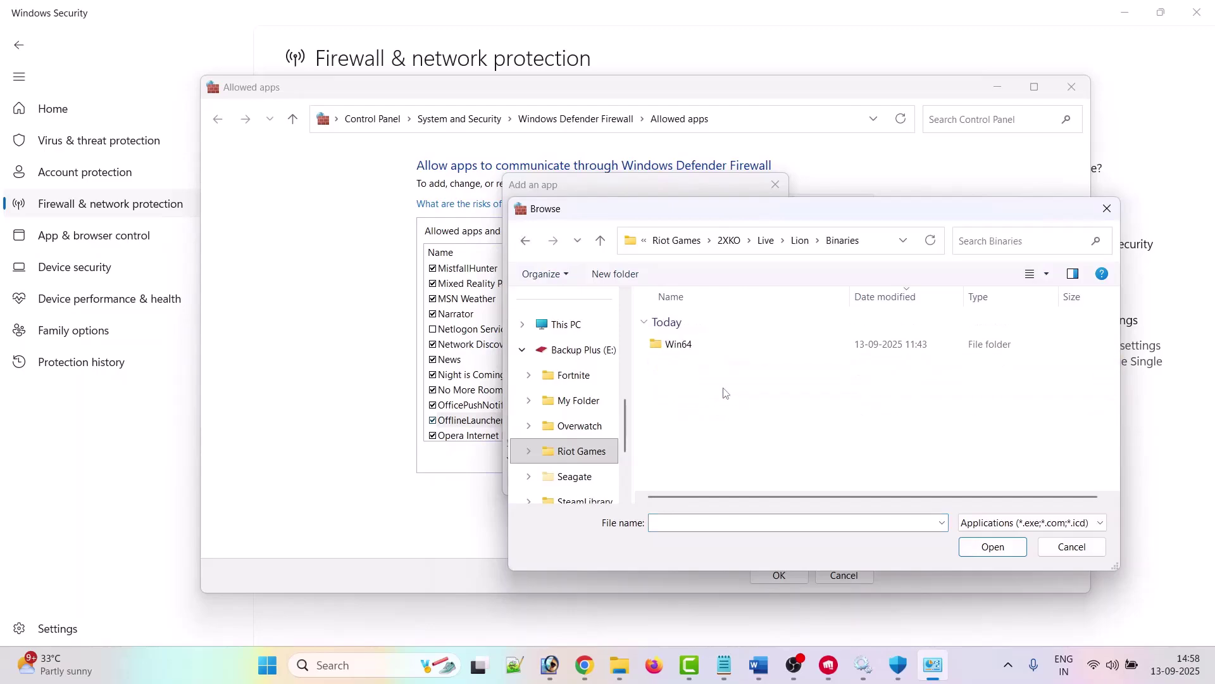
pyautogui.click(701, 348)
pyautogui.doubleClick(700, 349)
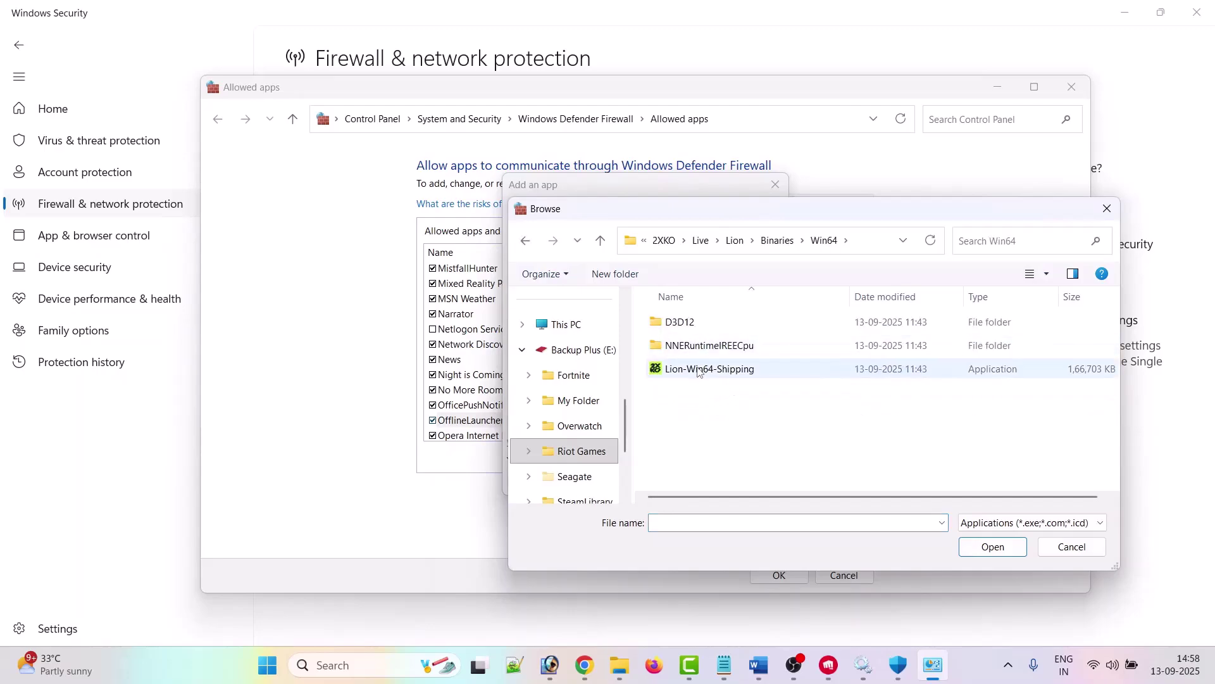
pyautogui.click(700, 370)
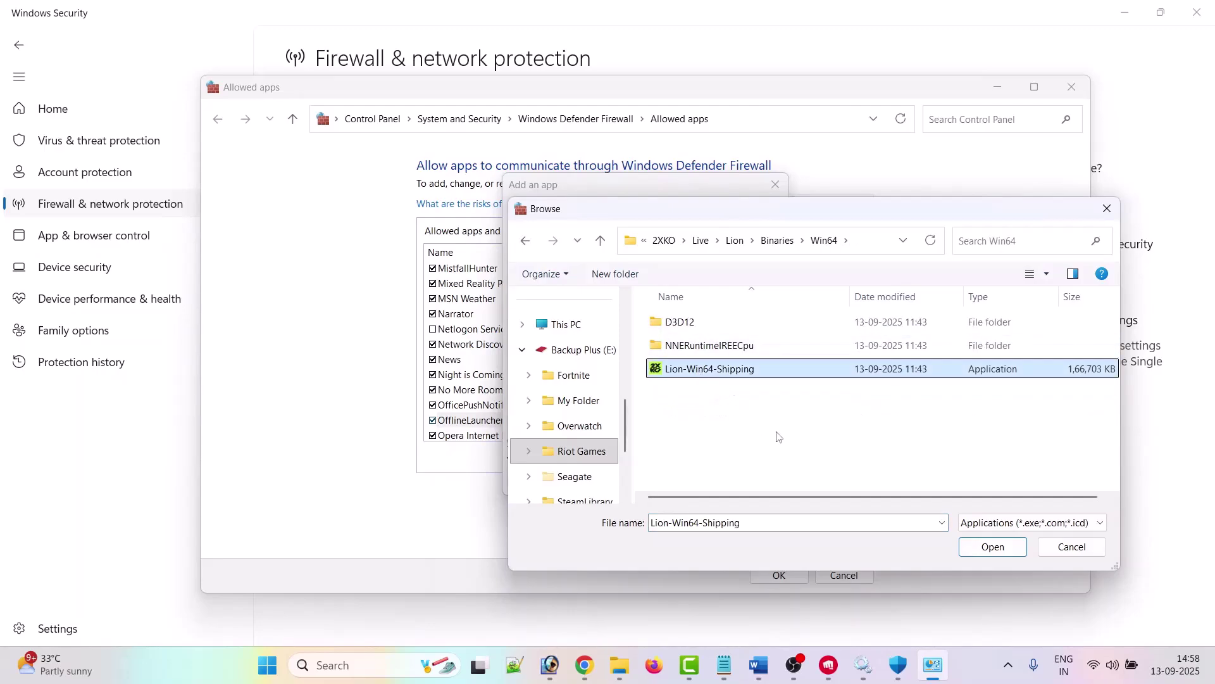
pyautogui.click(991, 546)
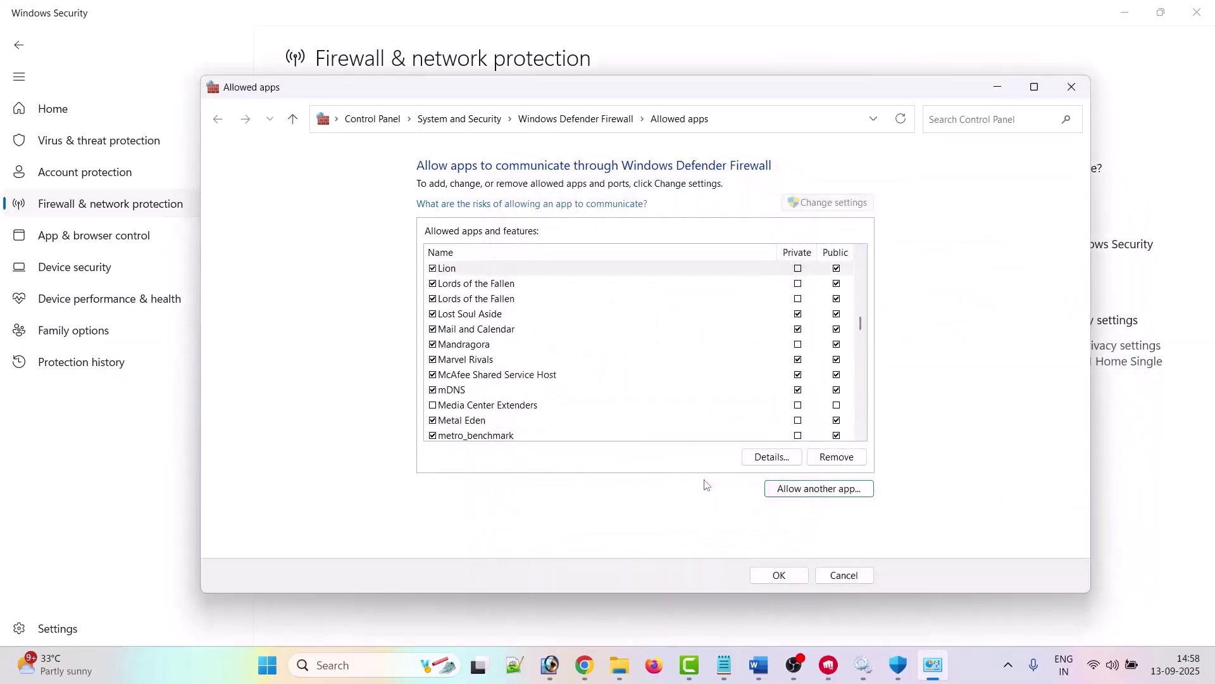
pyautogui.click(697, 481)
pyautogui.click(798, 269)
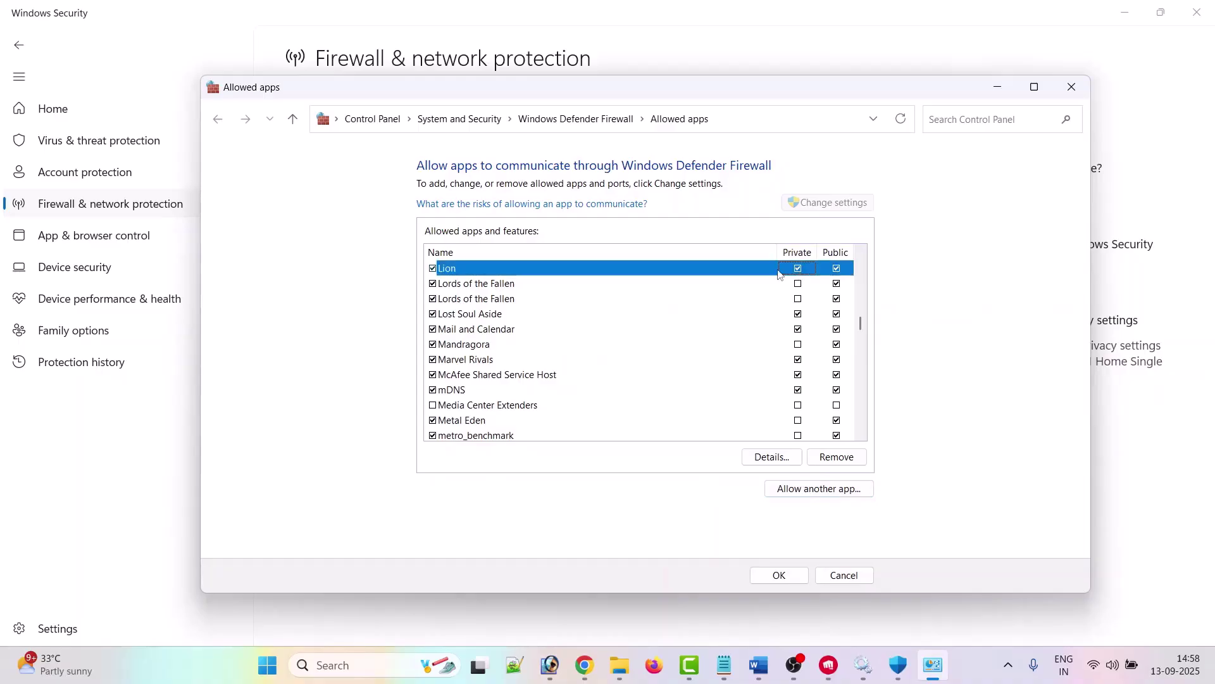
pyautogui.click(764, 577)
pyautogui.click(851, 664)
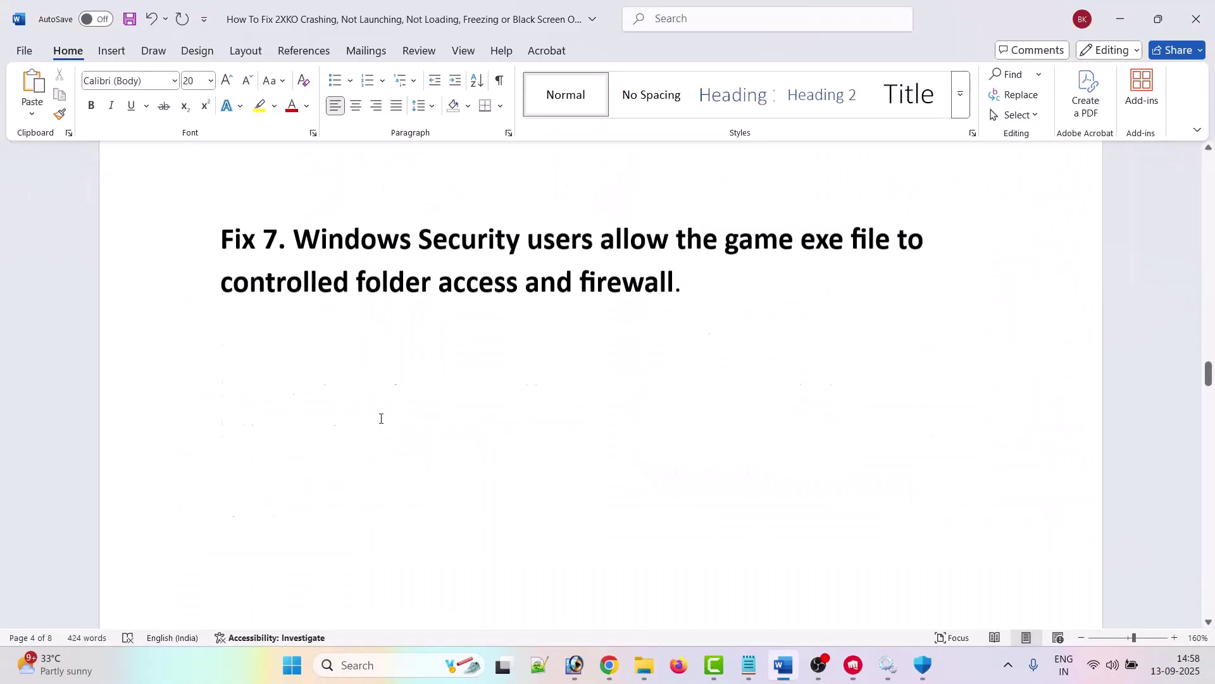
# Step: Scroll the Word guide down to Fix 8 on allowing 2XKO through antivirus
pyautogui.scroll(-5, 411, 423)
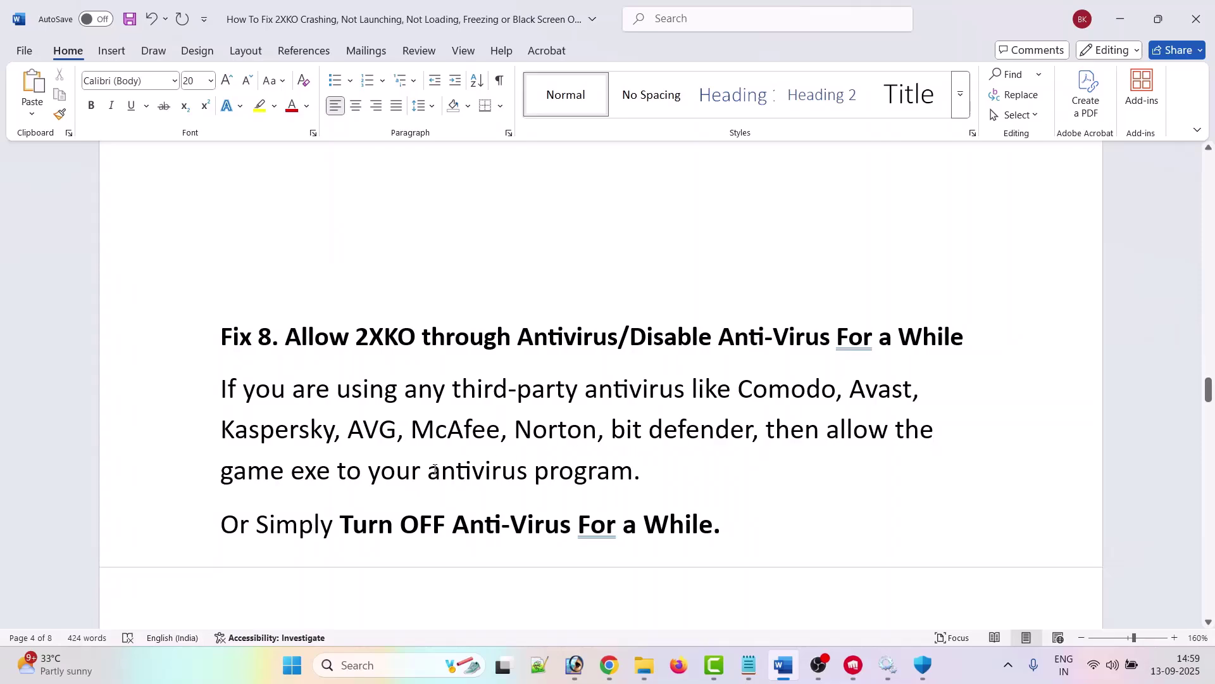
# Step: Scroll to Fix 9 and highlight the Perform Clean Installation heading
pyautogui.scroll(-1, 739, 473)
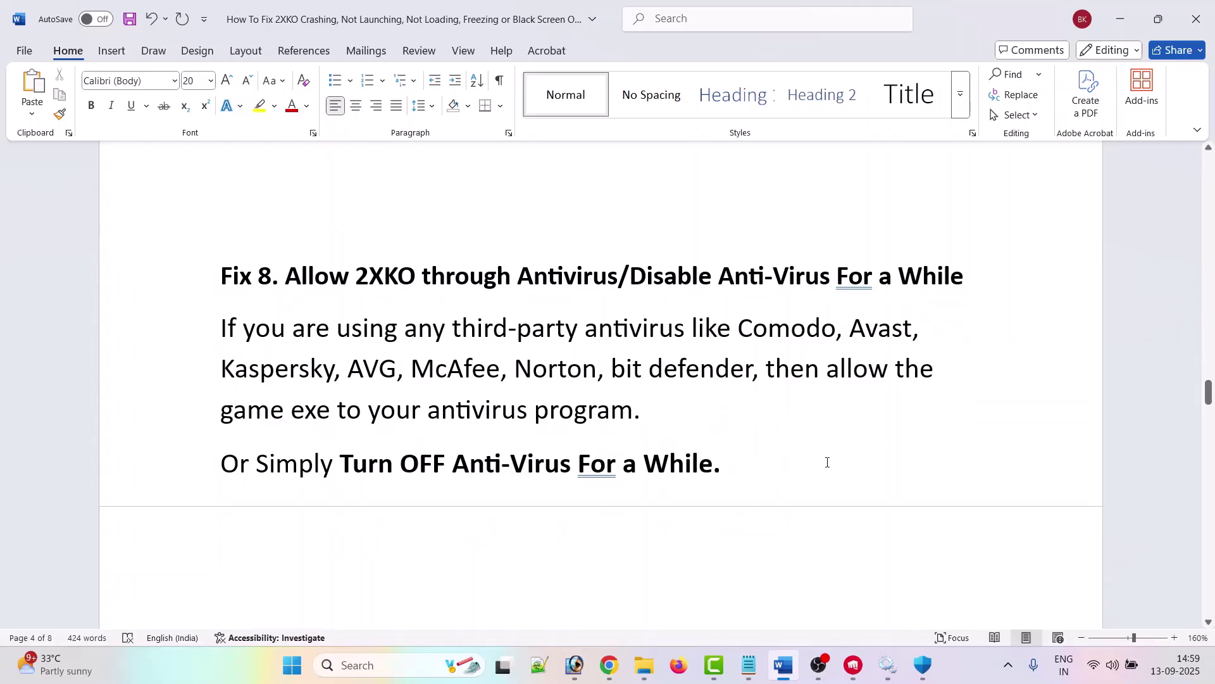
pyautogui.scroll(-8, 826, 462)
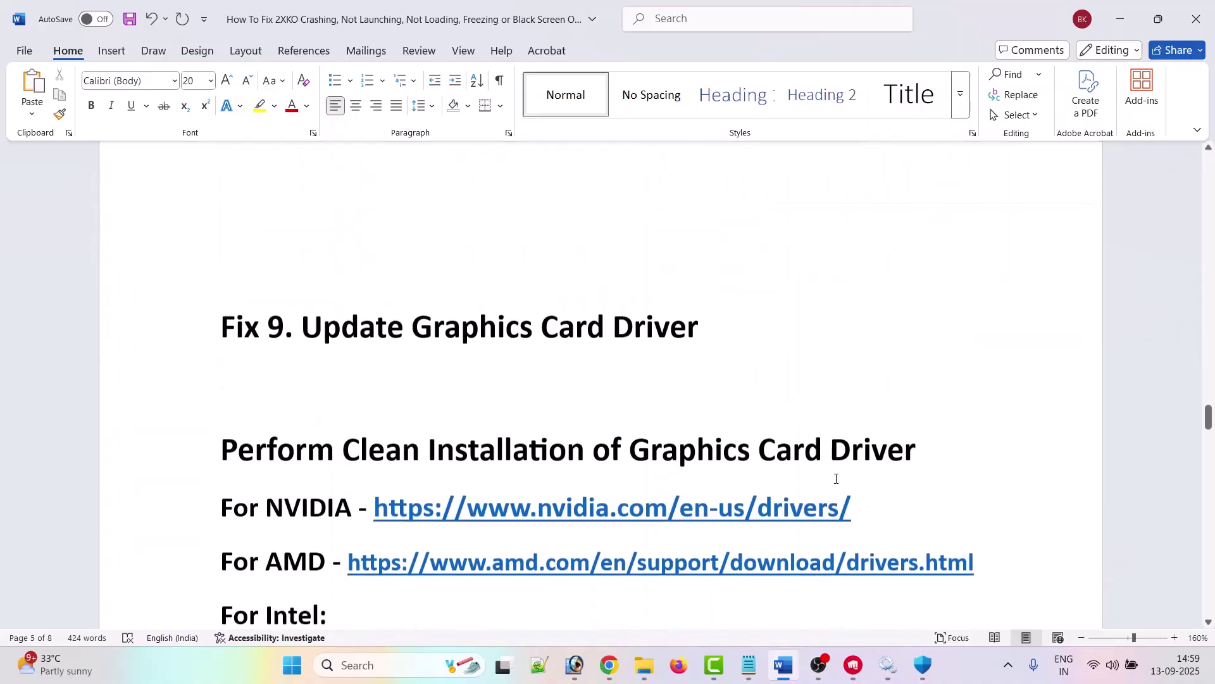
pyautogui.scroll(-1, 835, 479)
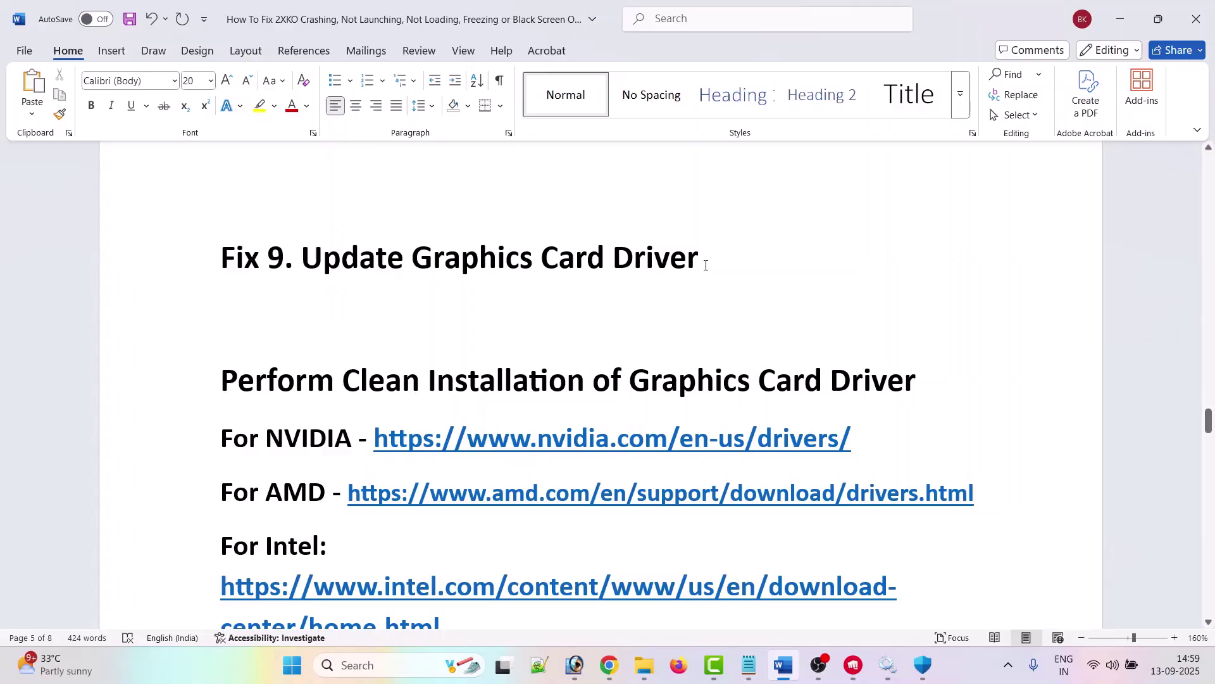
pyautogui.scroll(-1, 537, 304)
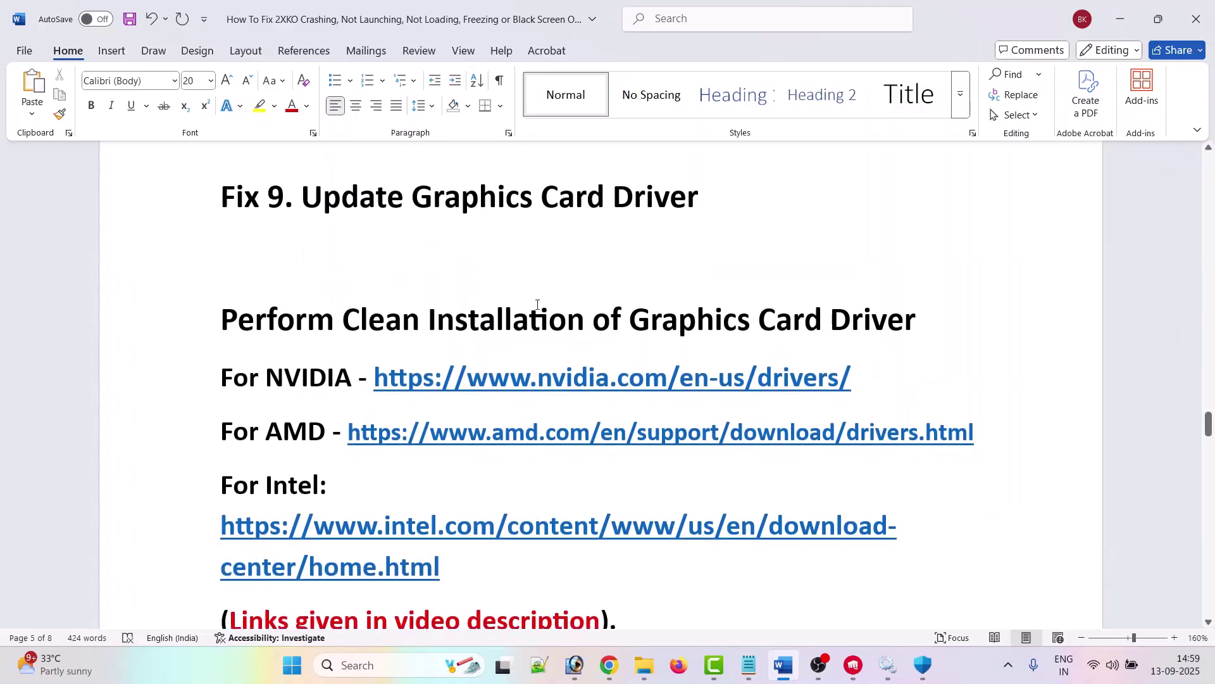
pyautogui.moveTo(226, 321); pyautogui.dragTo(934, 320)
pyautogui.click(652, 316)
# Step: Highlight AMD, Intel and the 'Links given in video description' note in turn
pyautogui.scroll(-1, 281, 374)
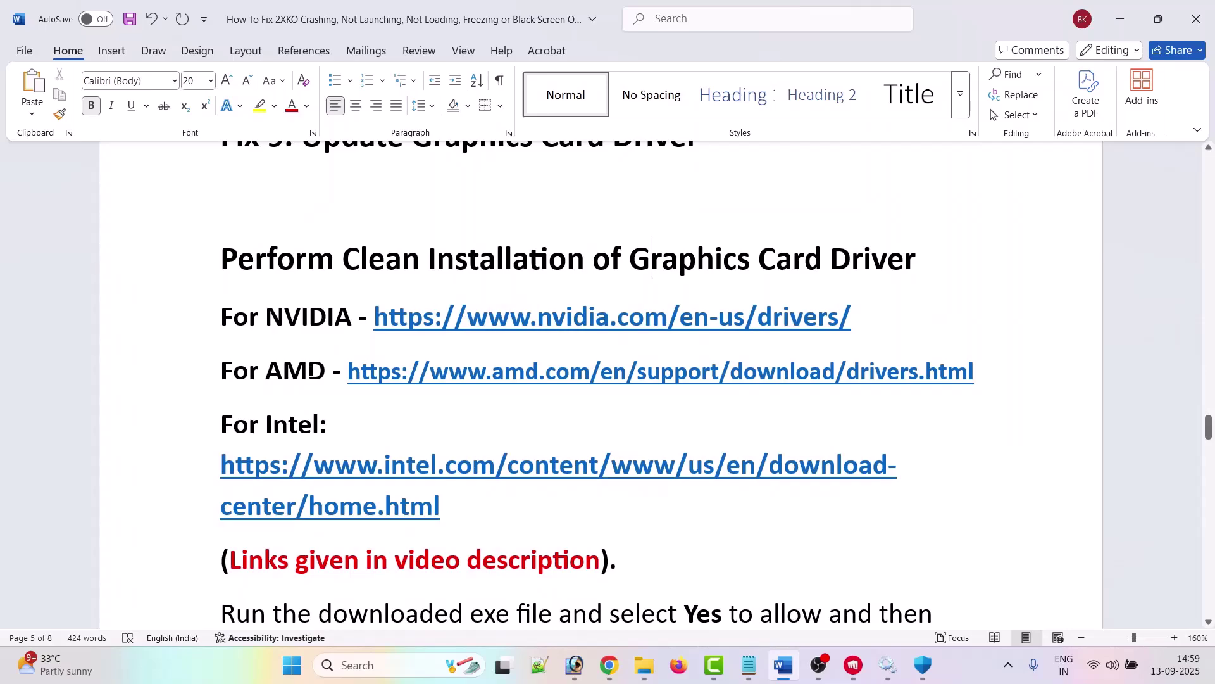
pyautogui.moveTo(324, 372); pyautogui.dragTo(265, 374)
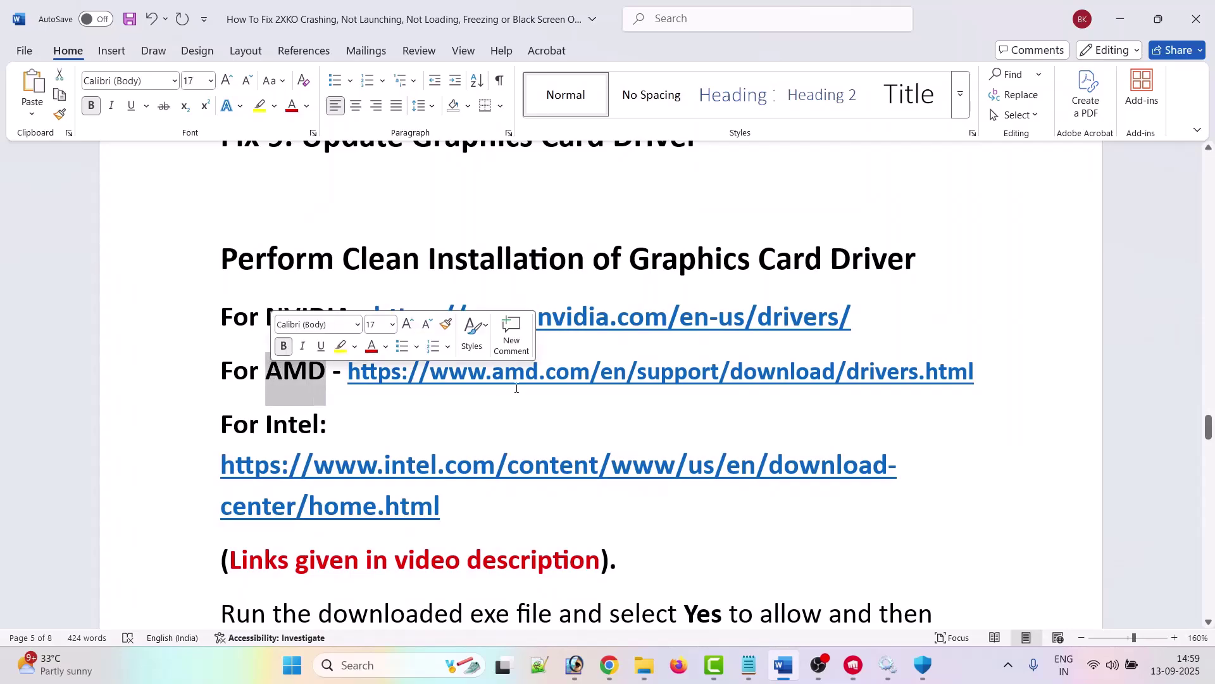
pyautogui.click(333, 421)
pyautogui.scroll(-1, 310, 388)
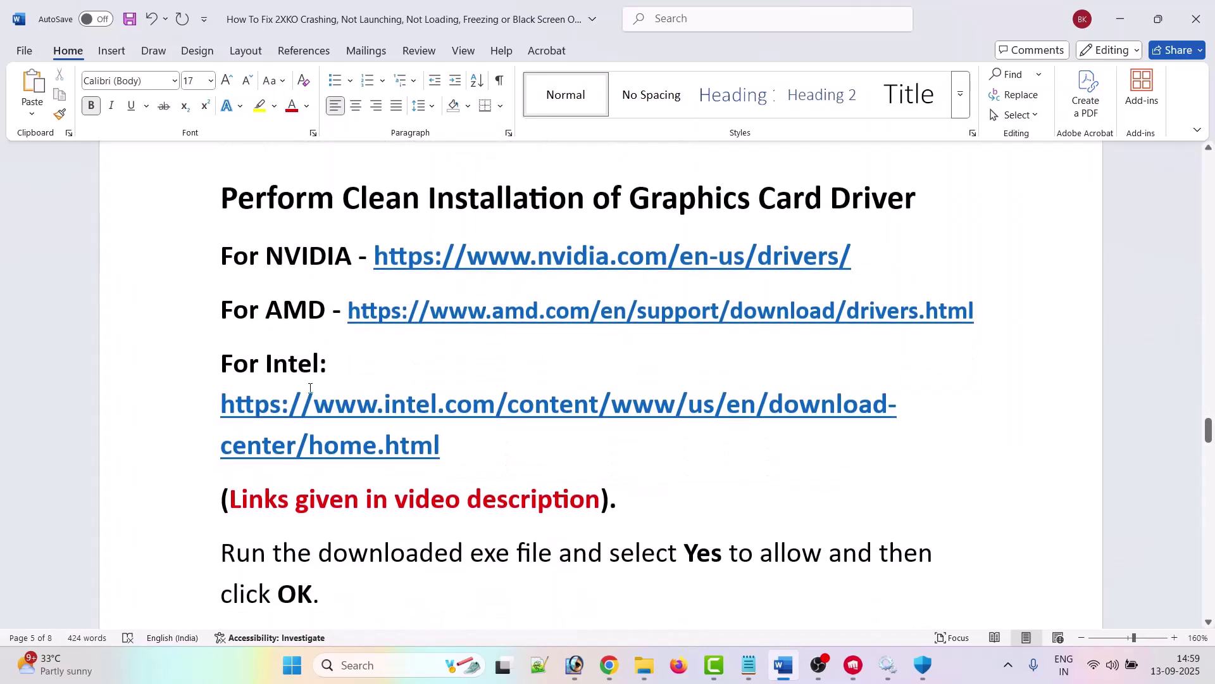
pyautogui.moveTo(323, 372); pyautogui.dragTo(272, 374)
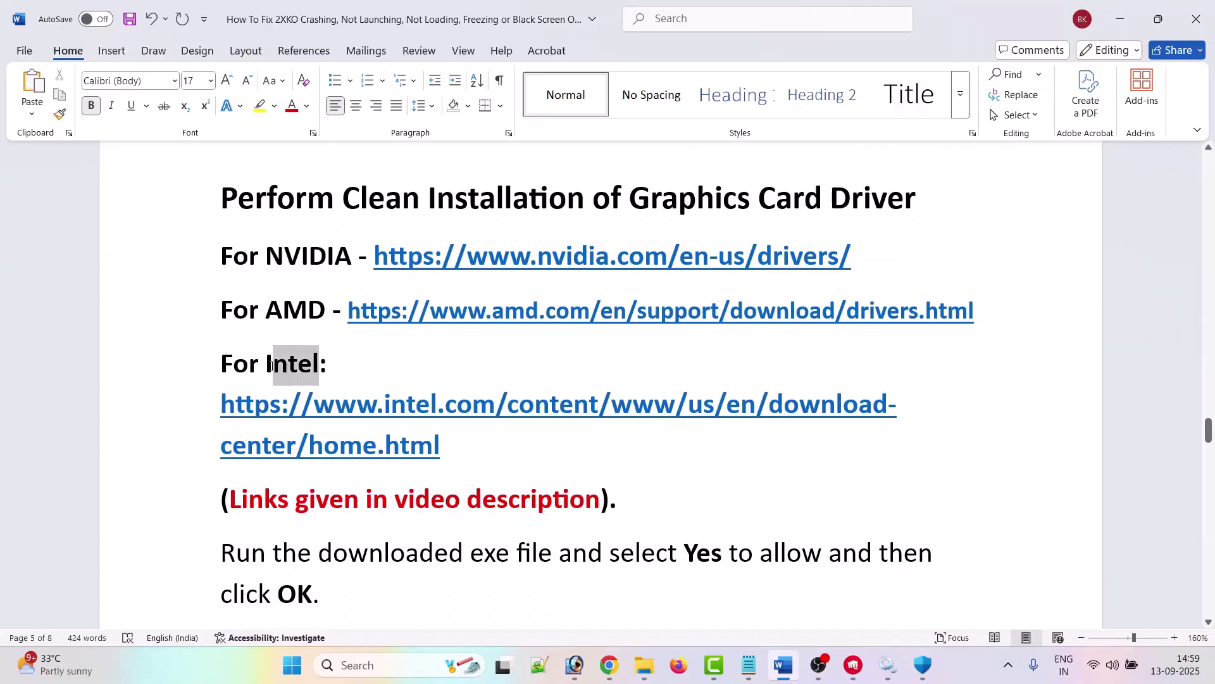
pyautogui.click(432, 358)
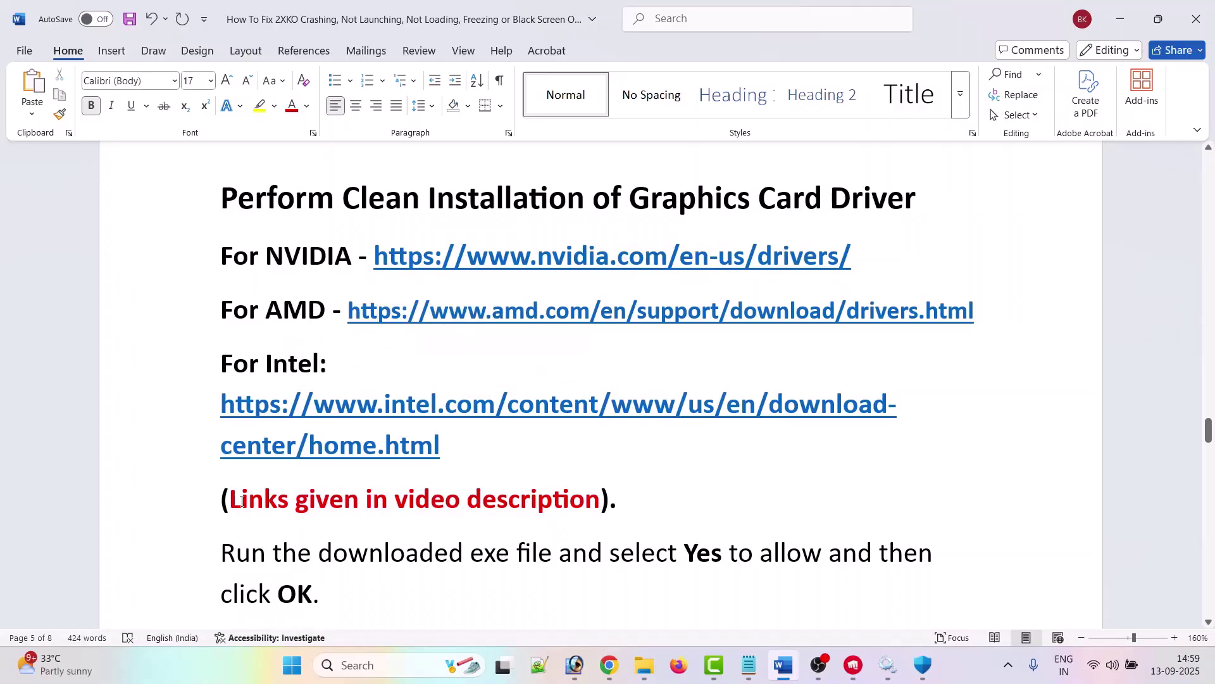
pyautogui.moveTo(236, 501); pyautogui.dragTo(541, 502)
pyautogui.click(769, 520)
# Step: Search NVIDIA drivers for the GeForce RTX 3050 and highlight Game Ready driver 581.29
pyautogui.moveTo(879, 266); pyautogui.dragTo(372, 257)
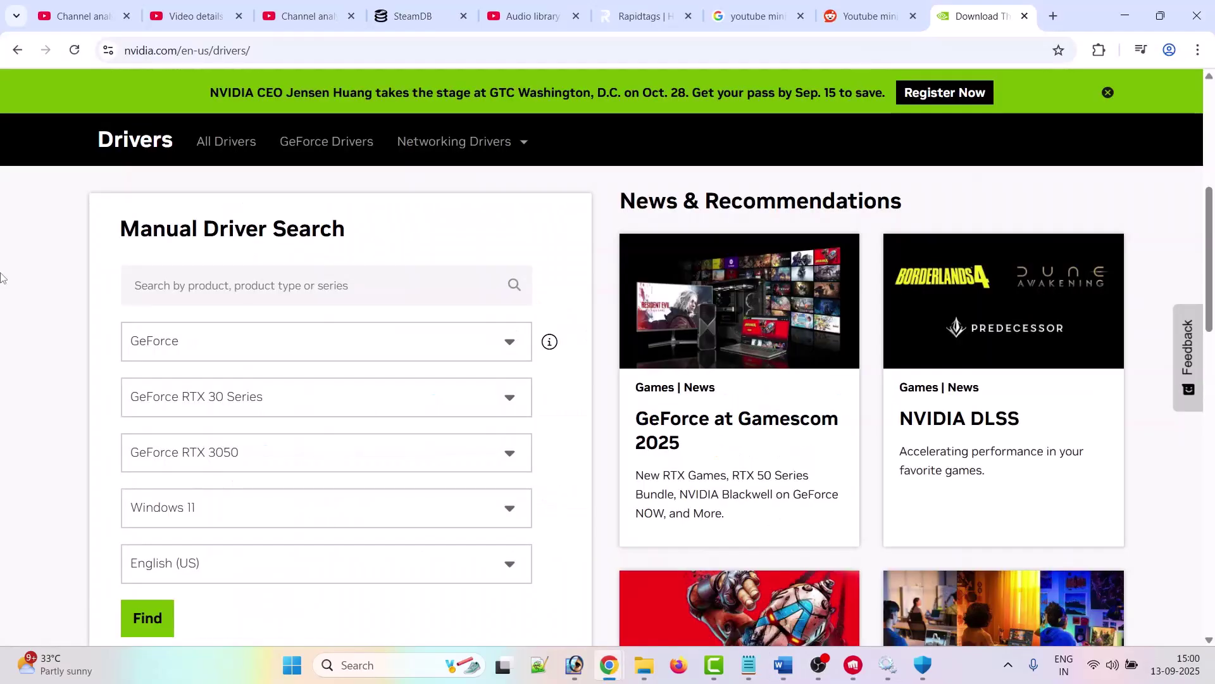
pyautogui.scroll(-1, 7, 304)
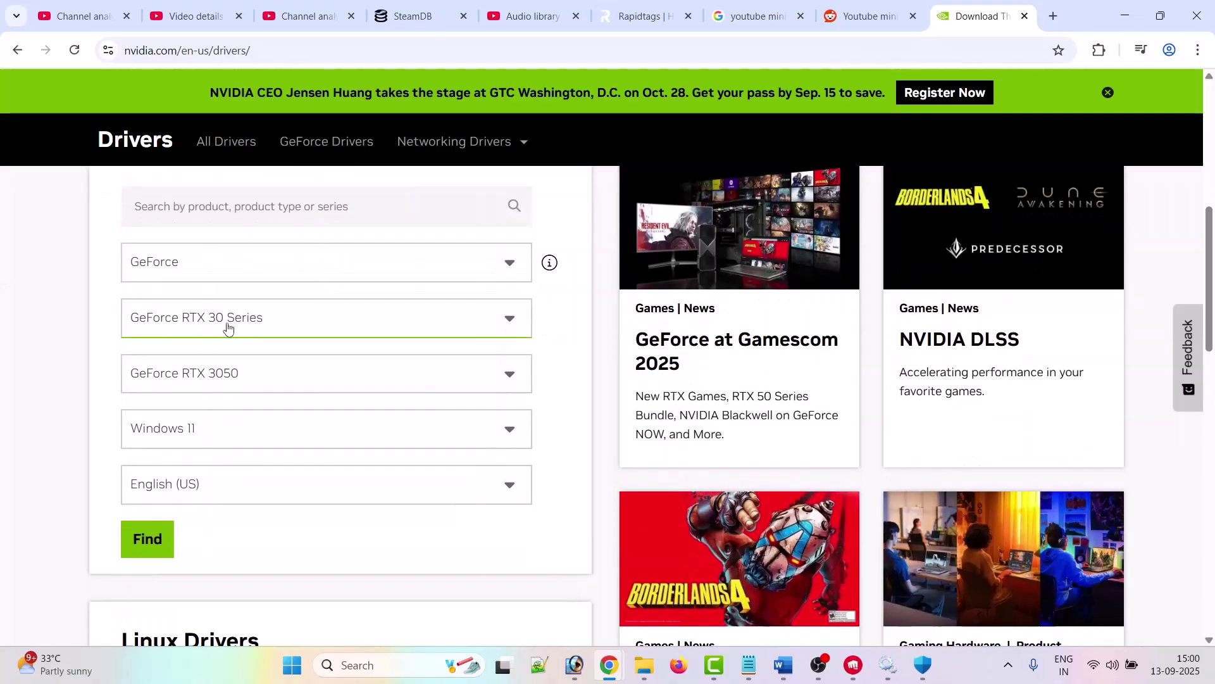
pyautogui.click(144, 543)
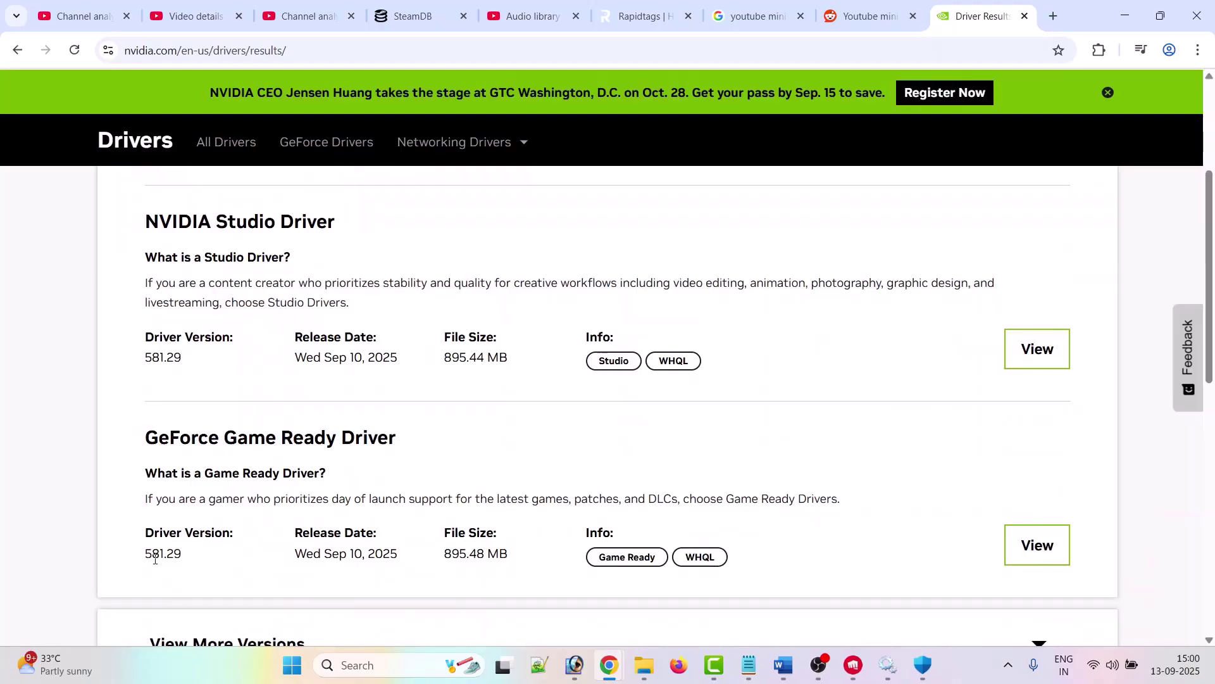
pyautogui.moveTo(144, 555); pyautogui.dragTo(185, 556)
pyautogui.click(210, 562)
pyautogui.moveTo(224, 439); pyautogui.dragTo(476, 442)
pyautogui.click(476, 442)
# Step: Start the Game Ready 581.29 driver download and return to the Word guide
pyautogui.click(1020, 544)
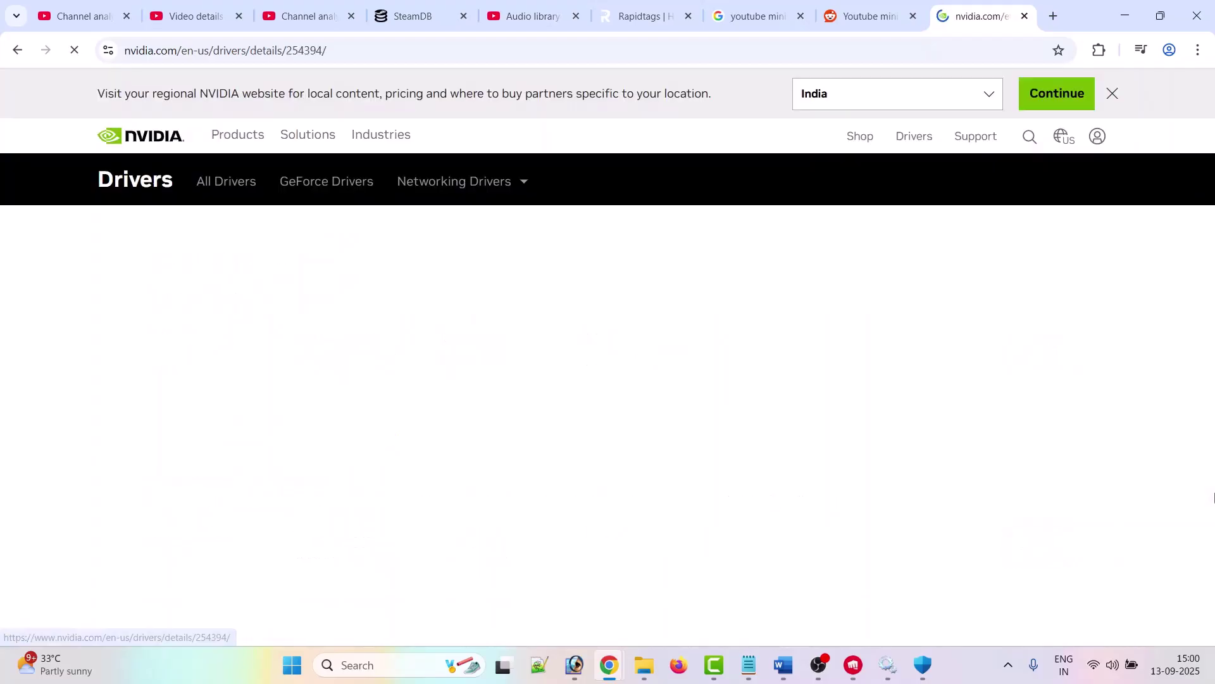
pyautogui.click(260, 556)
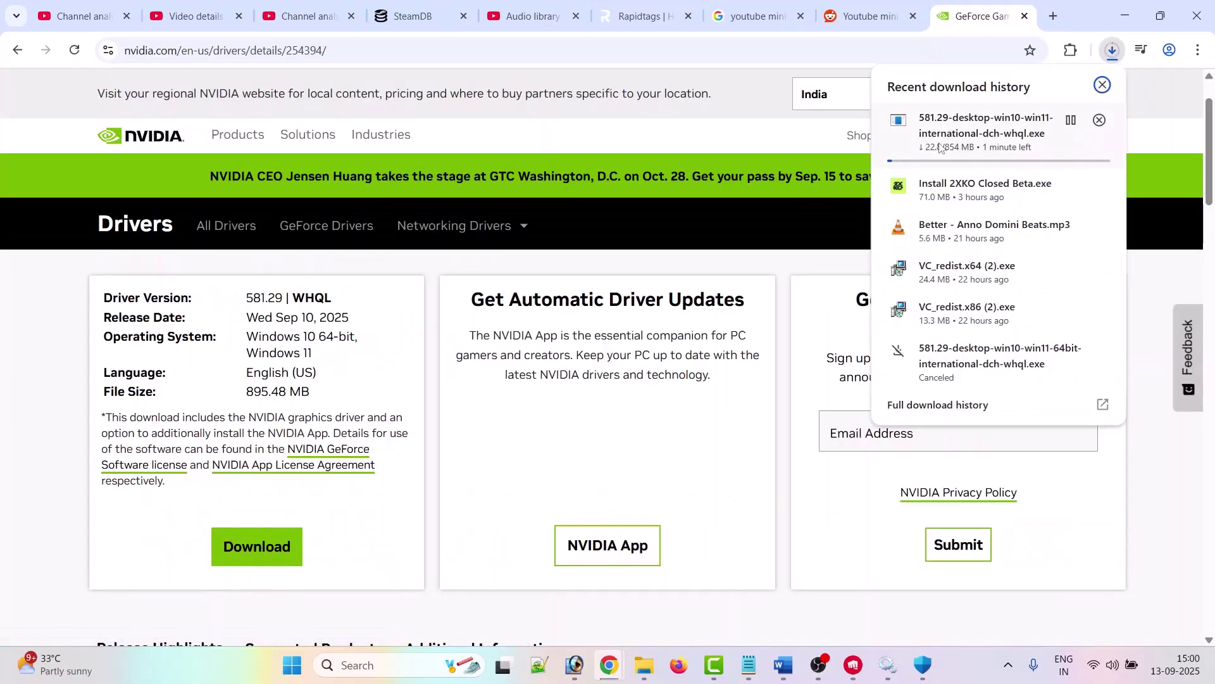
pyautogui.click(1099, 119)
pyautogui.click(784, 665)
pyautogui.scroll(-5, 443, 379)
pyautogui.click(362, 344)
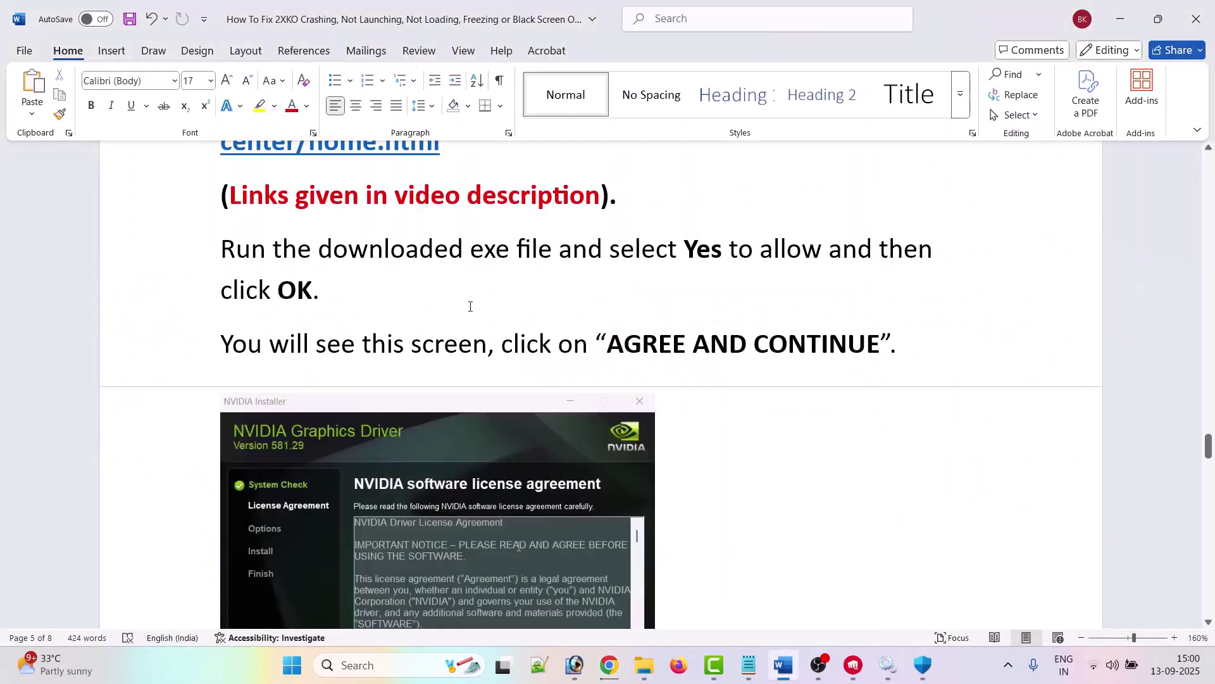
# Step: Scroll past the NVIDIA installer screenshots to 'Fix 10. Install Visual C++ Files'
pyautogui.scroll(-2, 462, 314)
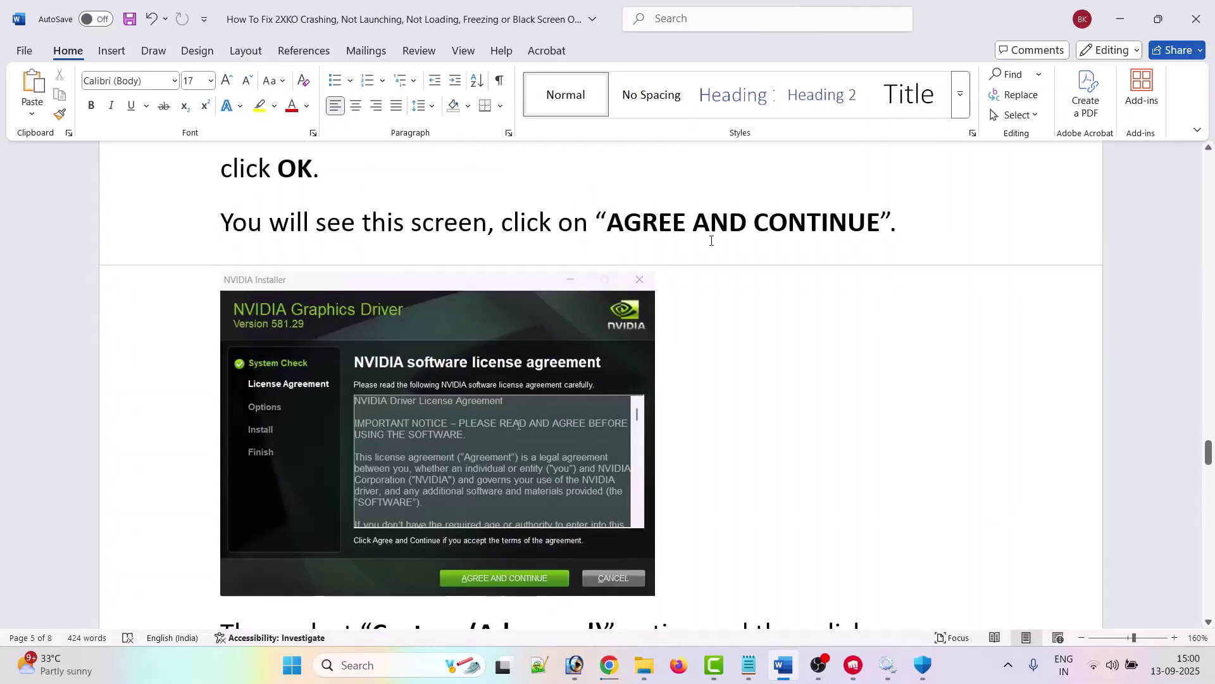
pyautogui.scroll(-7, 568, 530)
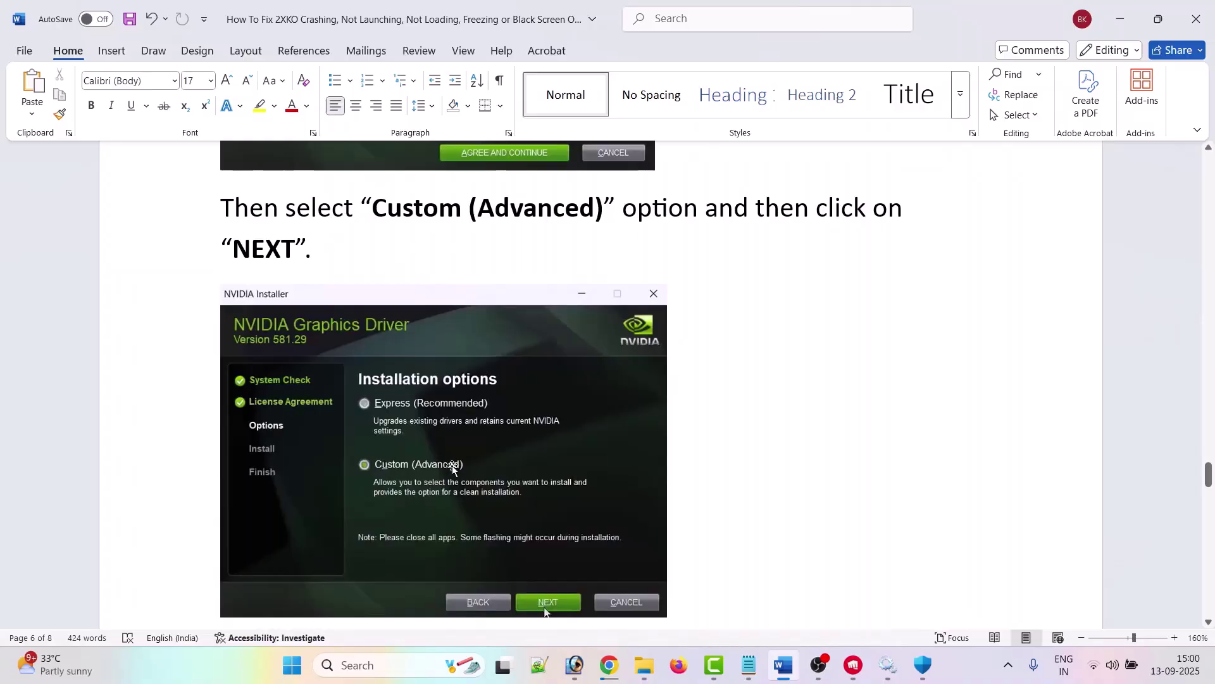
pyautogui.scroll(-5, 525, 605)
pyautogui.scroll(-2, 626, 548)
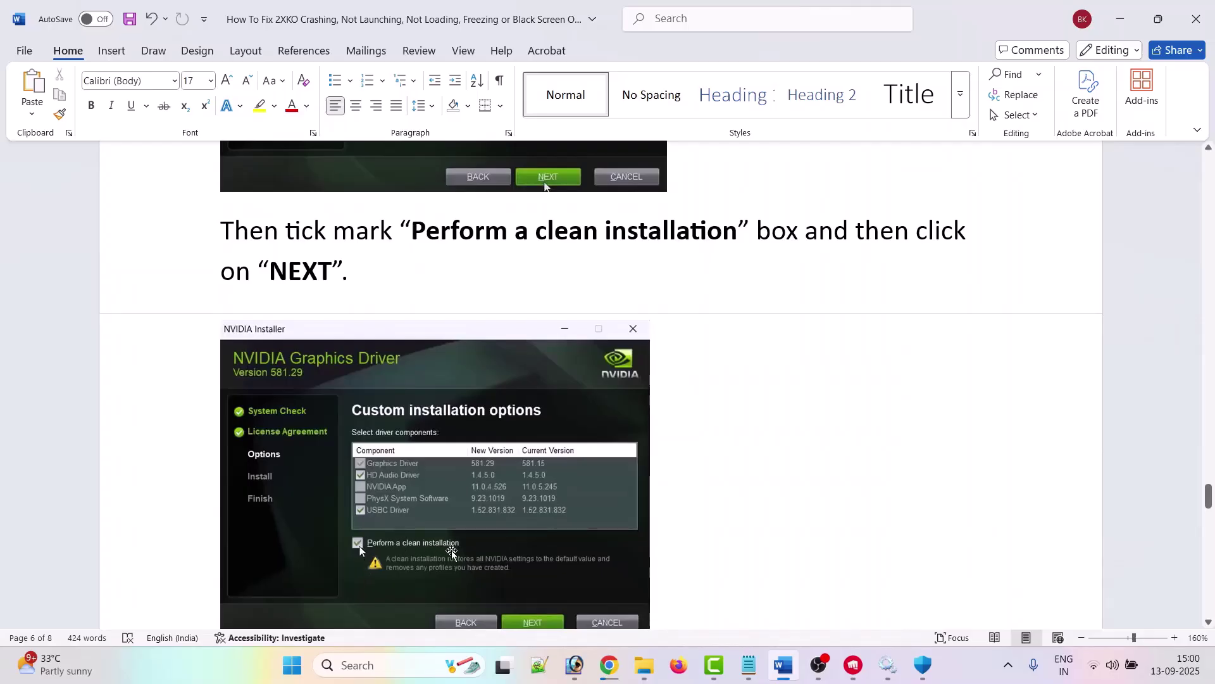
pyautogui.scroll(-1, 535, 551)
pyautogui.scroll(-3, 541, 560)
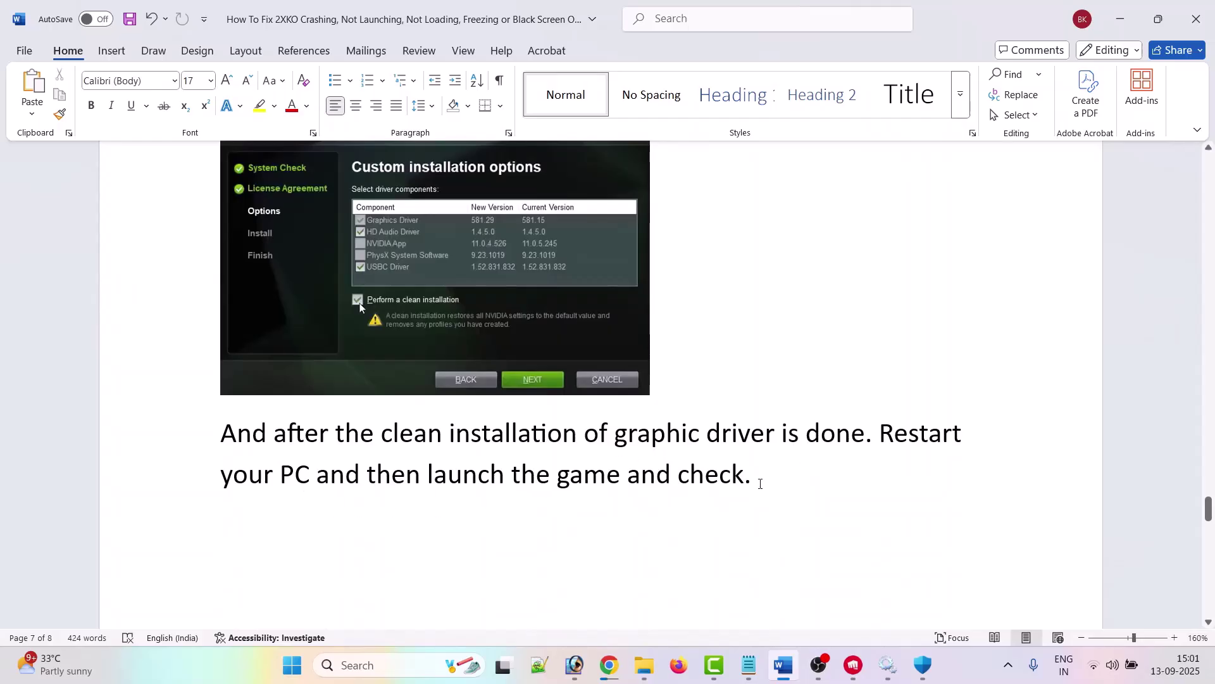
pyautogui.scroll(-10, 443, 401)
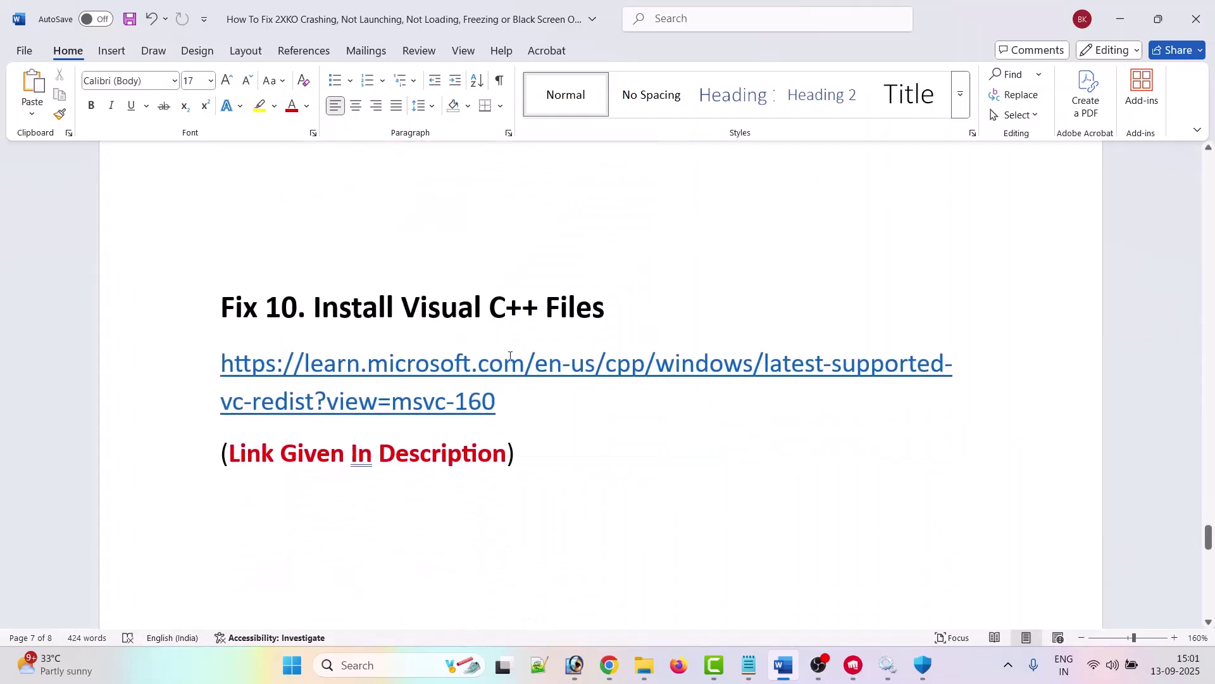
# Step: Open the Microsoft Learn Visual C++ page and download the x86 and x64 redistributables
pyautogui.moveTo(507, 405); pyautogui.dragTo(209, 377)
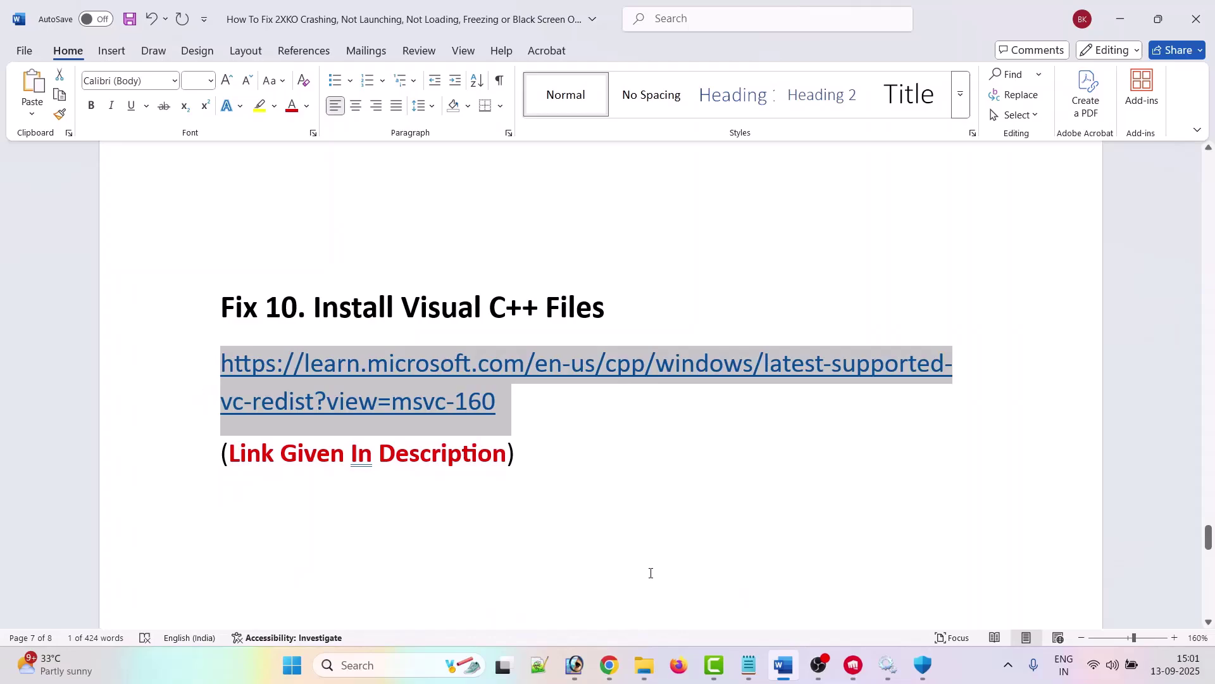
pyautogui.keyDown('ctrl'); pyautogui.click(642, 380); pyautogui.keyUp('ctrl')
pyautogui.scroll(-10, 641, 382)
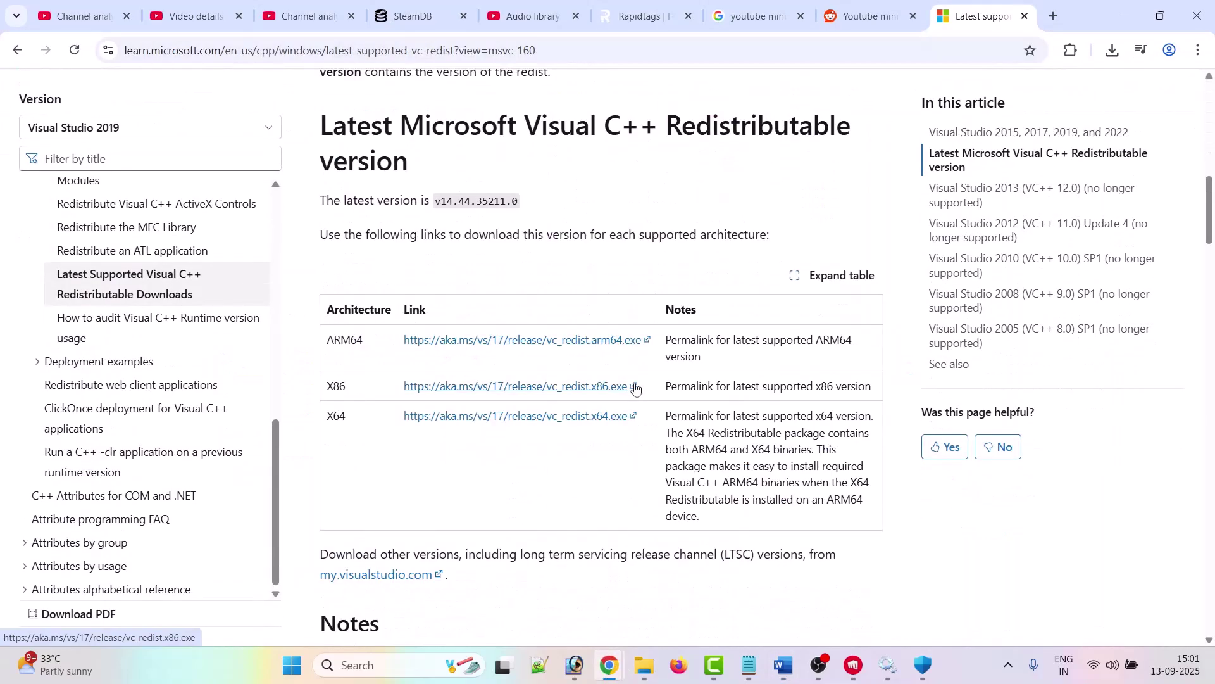
pyautogui.click(494, 387)
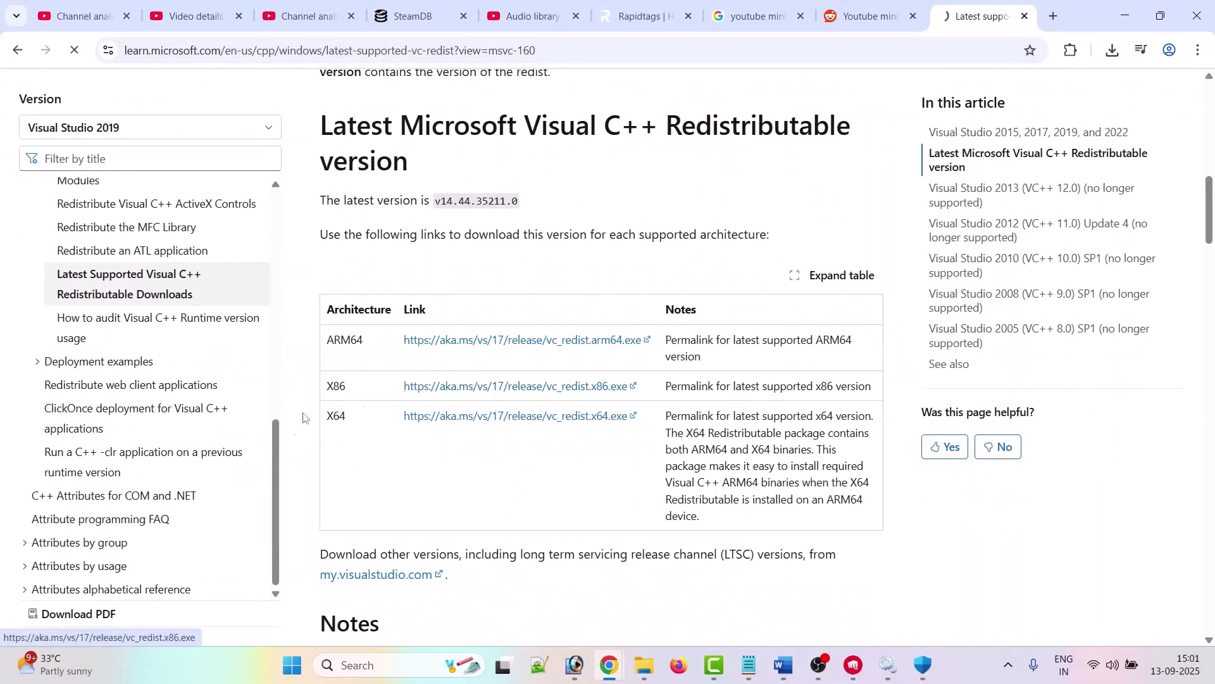
pyautogui.click(507, 415)
# Step: Launch the downloaded x64 and x86 vc_redist installers, then close the setup
pyautogui.click(1114, 56)
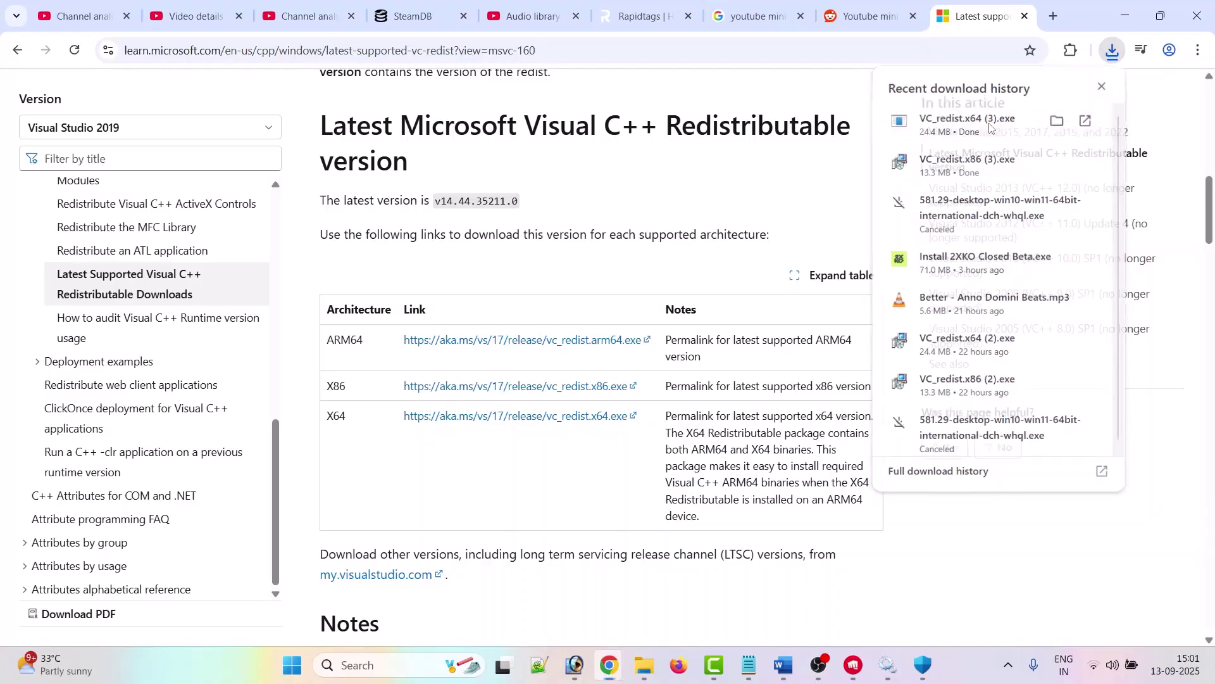
pyautogui.click(991, 123)
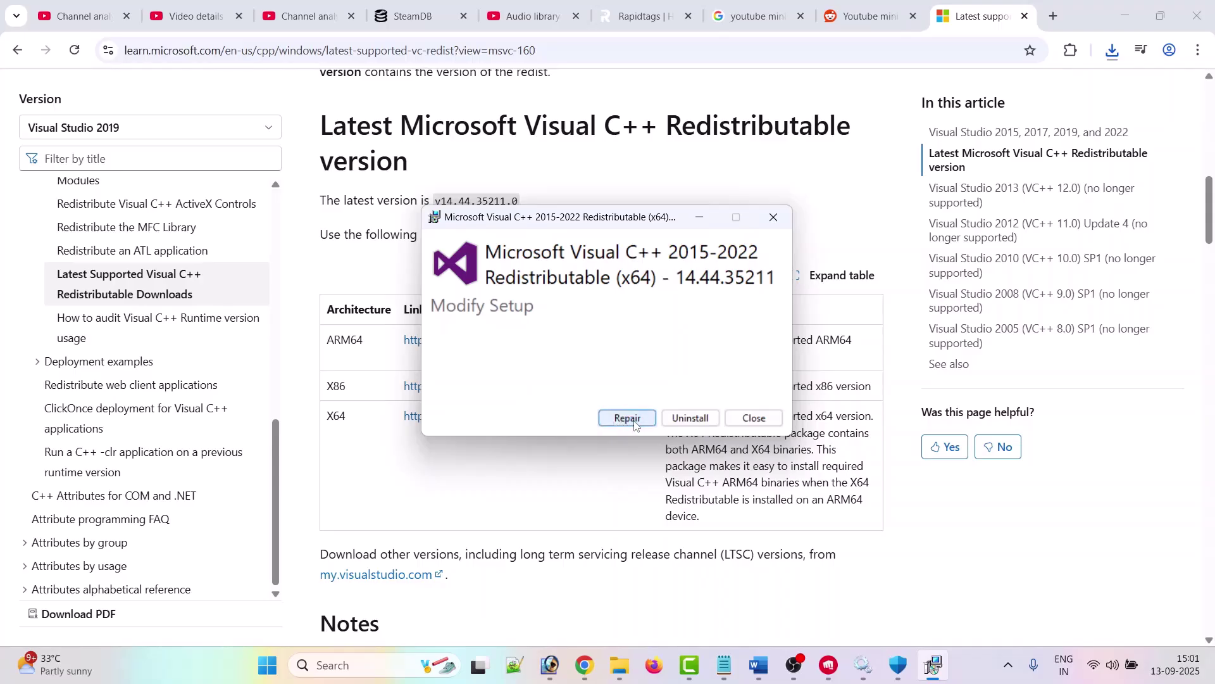
pyautogui.click(1112, 50)
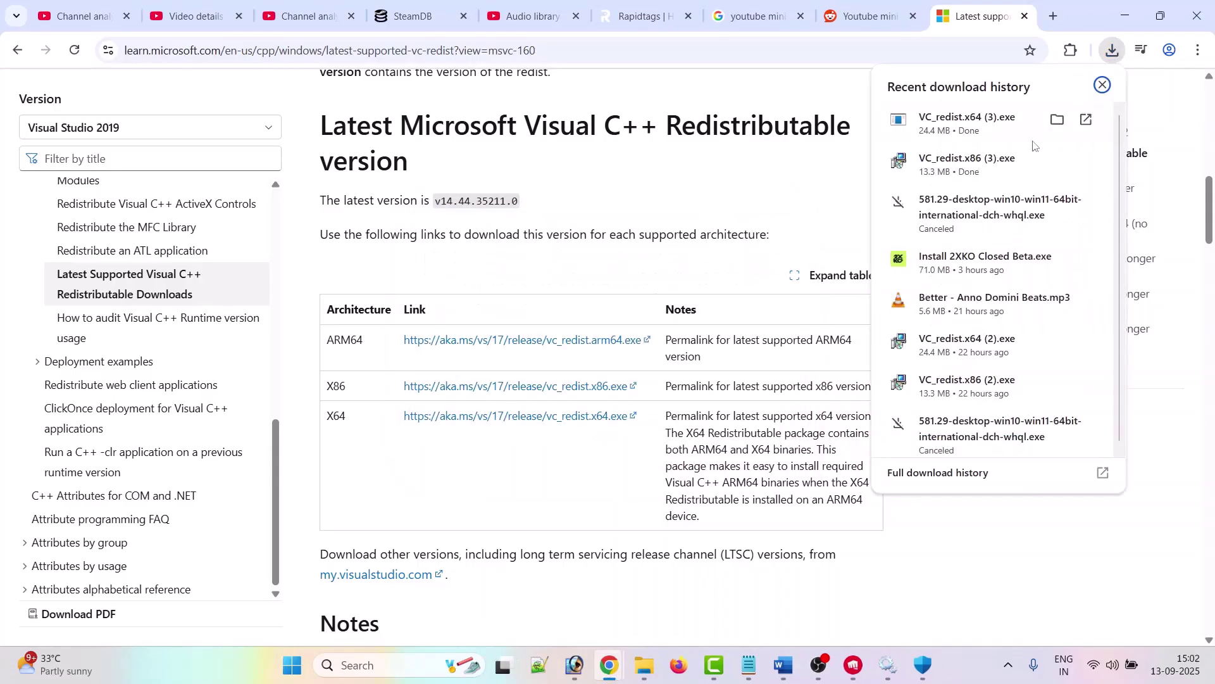
pyautogui.click(975, 166)
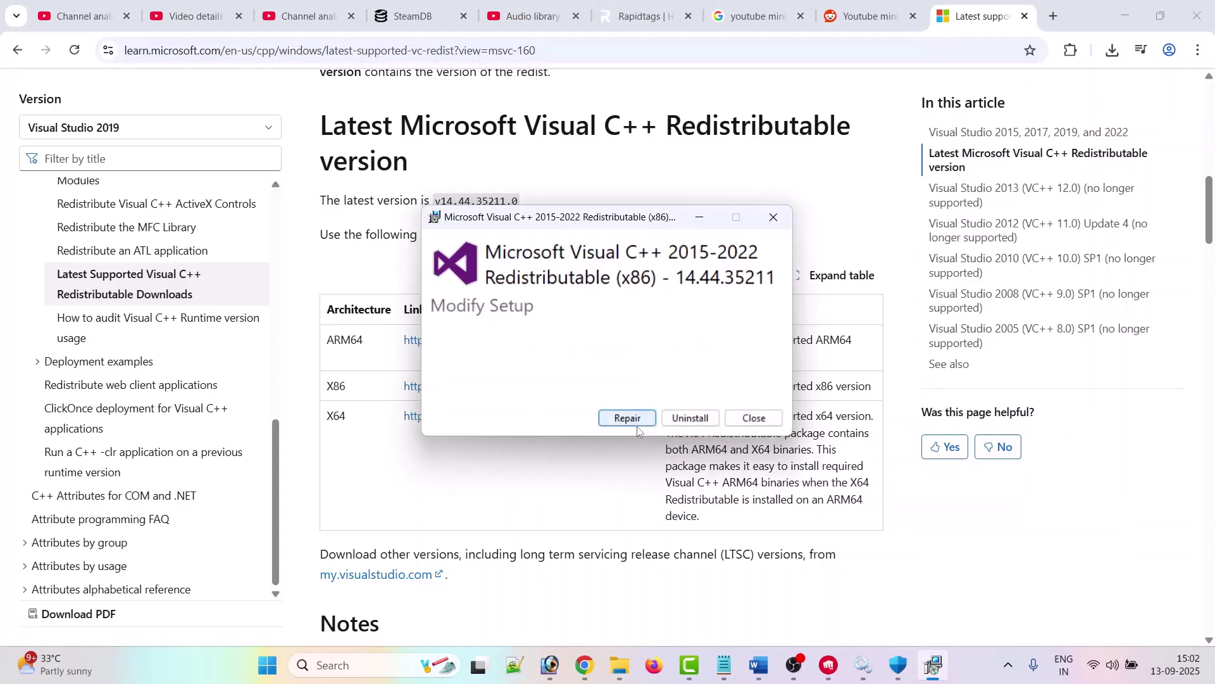
pyautogui.click(775, 218)
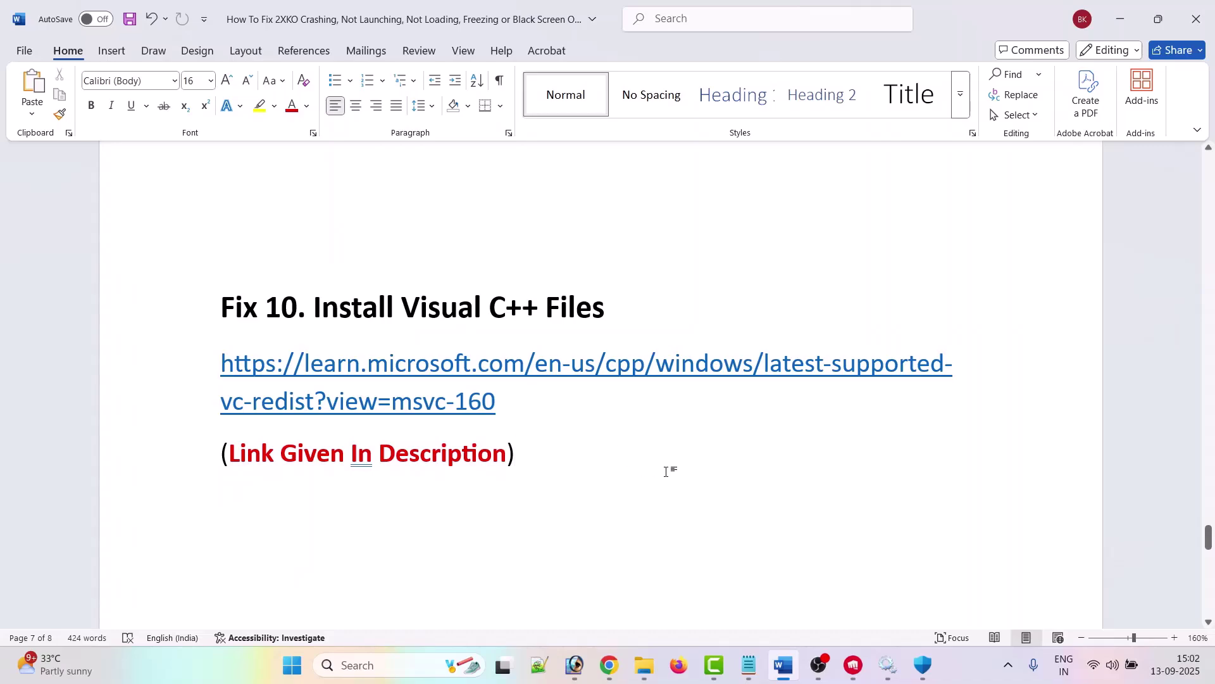
# Step: Scroll the guide to Fix 11 on reinstalling the game to an SSD
pyautogui.scroll(-10, 666, 472)
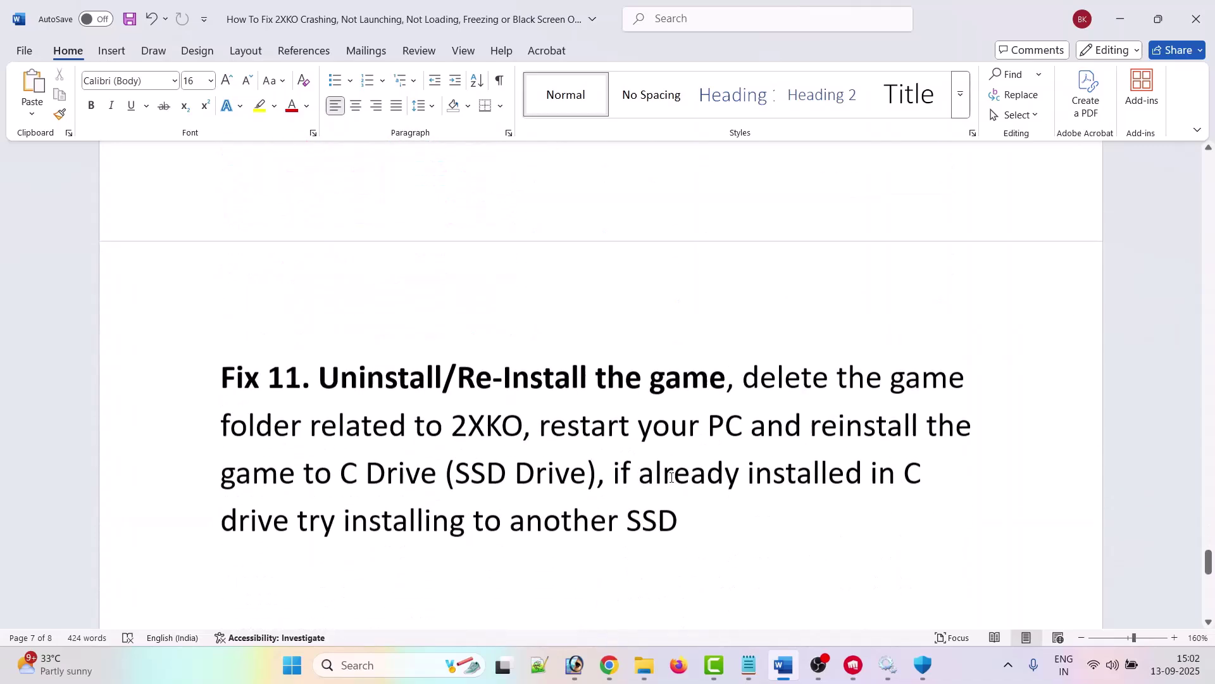
pyautogui.scroll(-2, 612, 393)
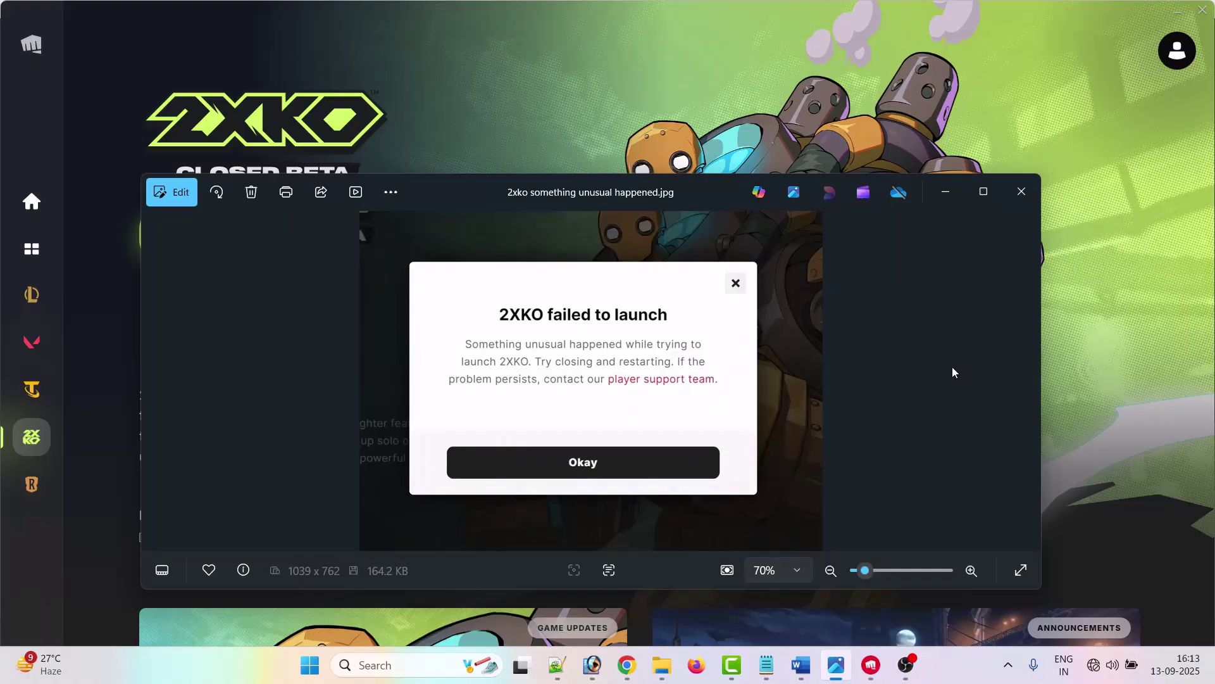
# Step: Advance Photos to the RGIOP-99019 error screenshot with its Reset option
pyautogui.moveTo(698, 193); pyautogui.dragTo(699, 214)
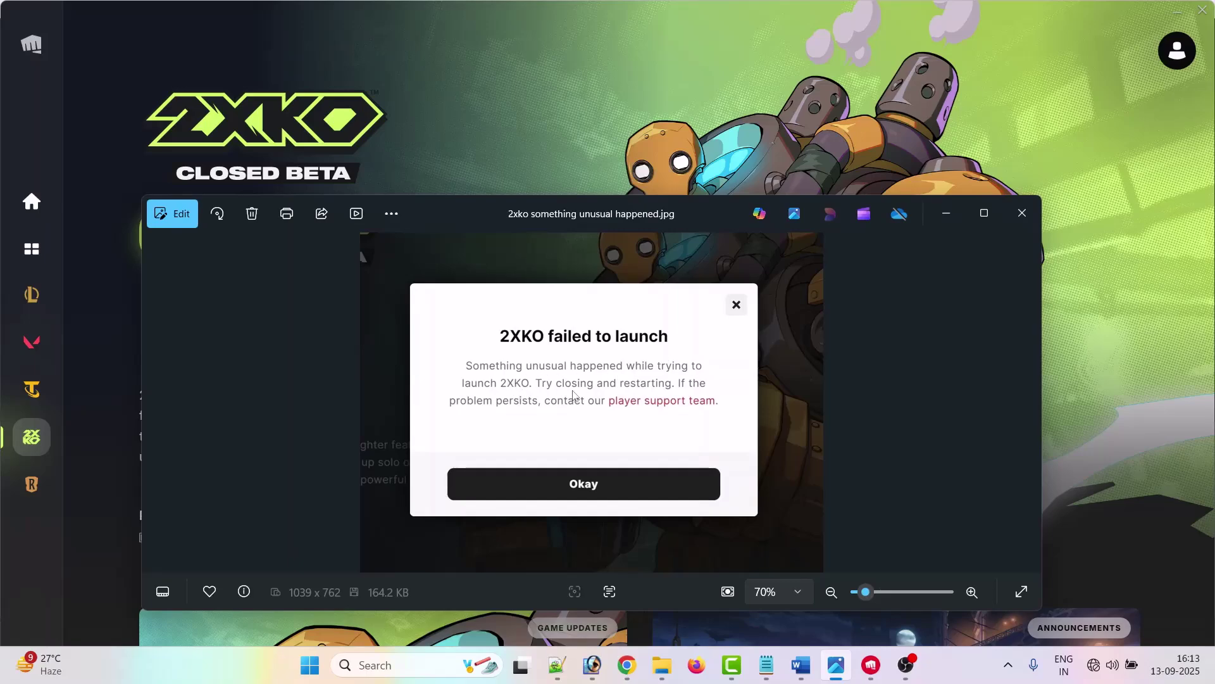
pyautogui.click(1026, 402)
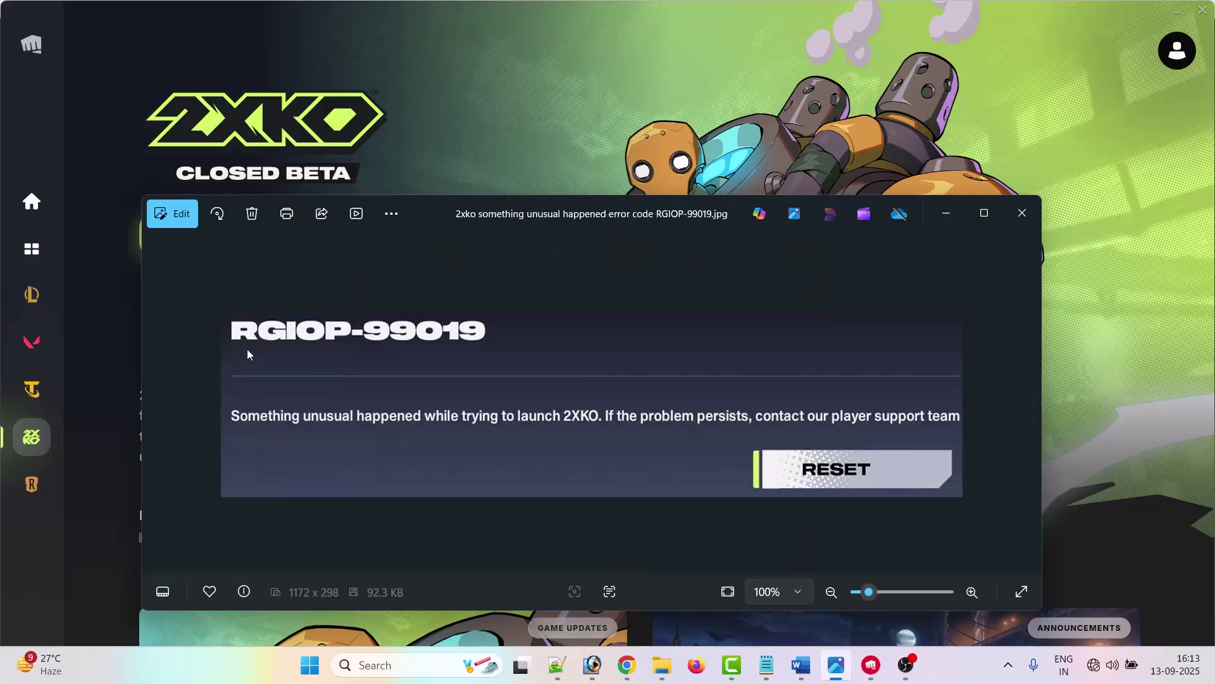